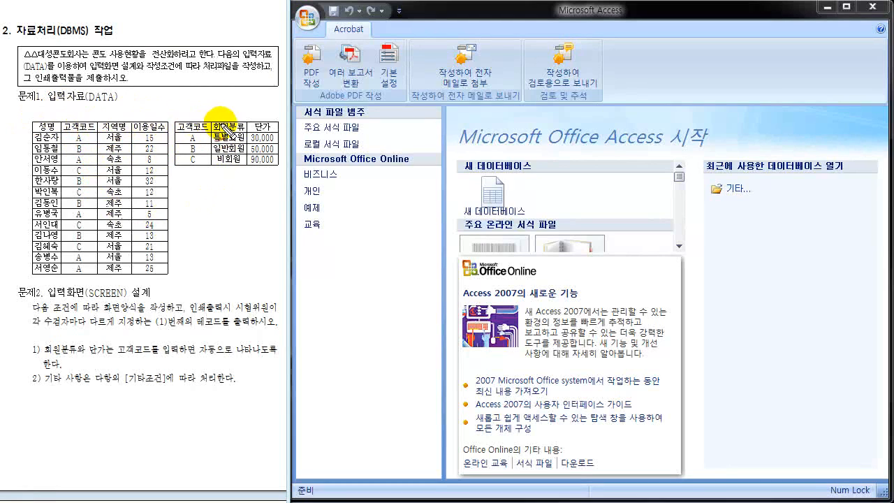
- Label the customer and membership tables T1 and T2 in ink, with an arrow toward Access
{"action": "left_click_drag", "start_coordinate": [30, 107], "coordinate": [47, 107]}
{"action": "mouse_move", "coordinate": [43, 107]}
{"action": "left_mouse_down"}
{"action": "mouse_move", "coordinate": [41, 120]}
{"action": "mouse_move", "coordinate": [60, 115]}
{"action": "left_mouse_up"}
{"action": "mouse_move", "coordinate": [173, 106]}
{"action": "left_mouse_down"}
{"action": "mouse_move", "coordinate": [190, 106]}
{"action": "mouse_move", "coordinate": [182, 117]}
{"action": "left_mouse_up"}
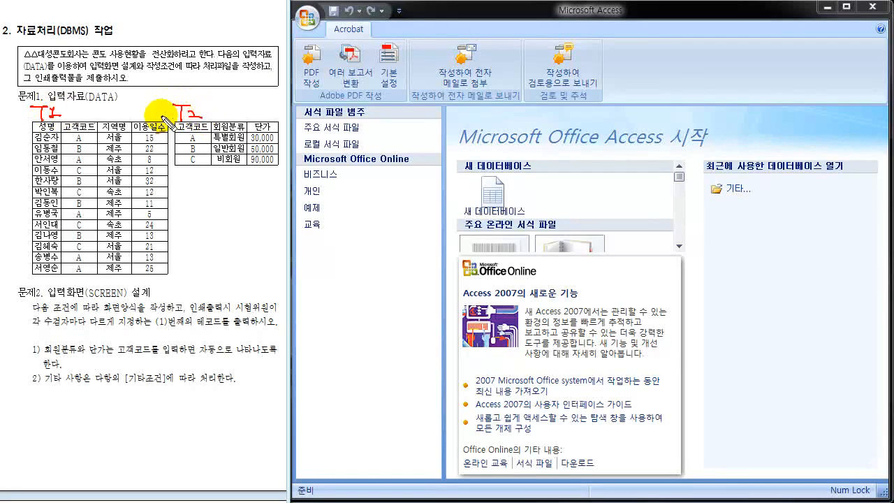
{"action": "left_click_drag", "start_coordinate": [13, 106], "coordinate": [27, 103]}
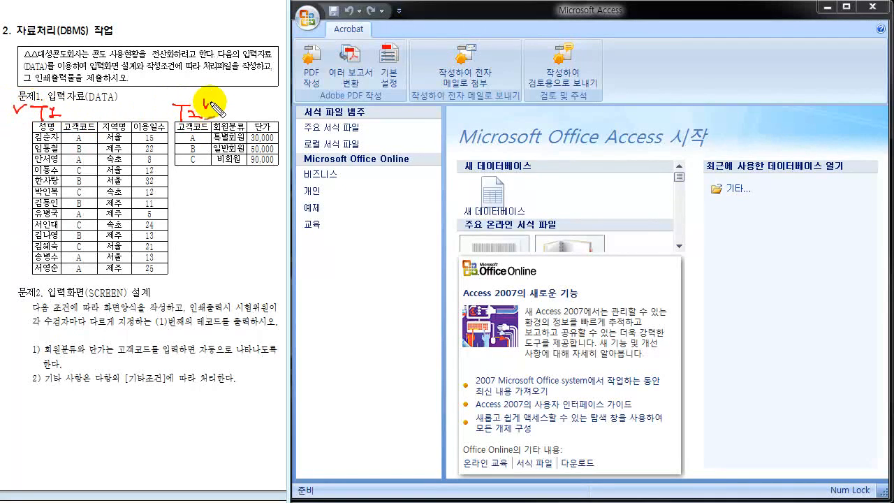
{"action": "left_click_drag", "start_coordinate": [203, 103], "coordinate": [215, 98]}
{"action": "mouse_move", "coordinate": [206, 194]}
{"action": "left_mouse_down"}
{"action": "mouse_move", "coordinate": [112, 306]}
{"action": "mouse_move", "coordinate": [149, 399]}
{"action": "mouse_move", "coordinate": [129, 445]}
{"action": "mouse_move", "coordinate": [152, 444]}
{"action": "left_mouse_up"}
{"action": "mouse_move", "coordinate": [162, 413]}
{"action": "left_mouse_down"}
{"action": "mouse_move", "coordinate": [166, 425]}
{"action": "mouse_move", "coordinate": [186, 416]}
{"action": "mouse_move", "coordinate": [209, 424]}
{"action": "left_mouse_up"}
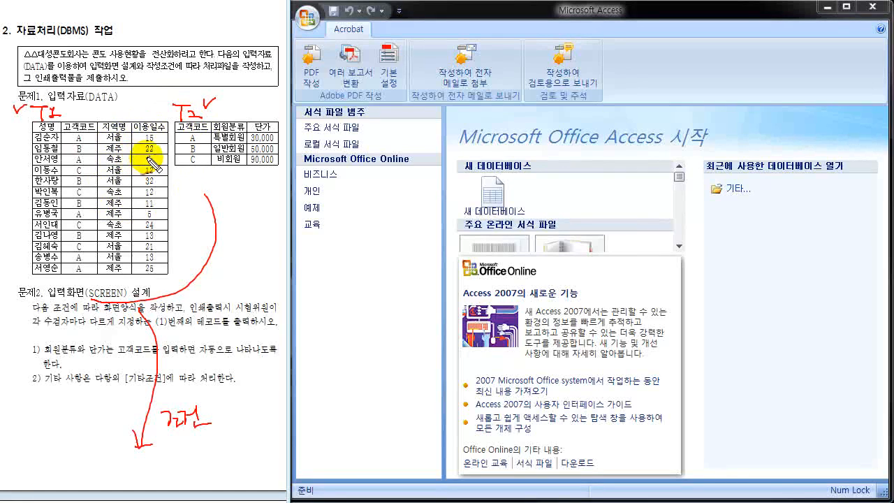
{"action": "mouse_move", "coordinate": [50, 134]}
{"action": "left_mouse_down"}
{"action": "mouse_move", "coordinate": [66, 124]}
{"action": "mouse_move", "coordinate": [37, 118]}
{"action": "left_mouse_up"}
{"action": "mouse_move", "coordinate": [187, 113]}
{"action": "left_mouse_down"}
{"action": "mouse_move", "coordinate": [175, 112]}
{"action": "mouse_move", "coordinate": [178, 129]}
{"action": "left_mouse_up"}
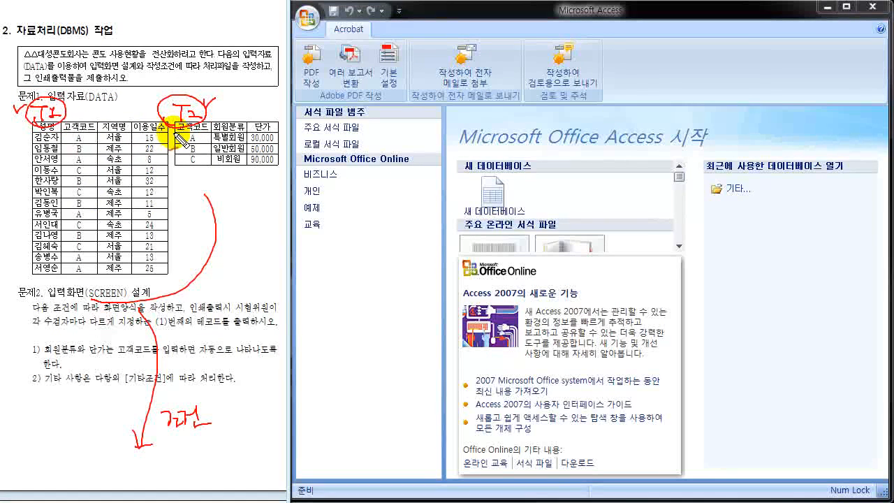
{"action": "left_click_drag", "start_coordinate": [248, 104], "coordinate": [327, 89]}
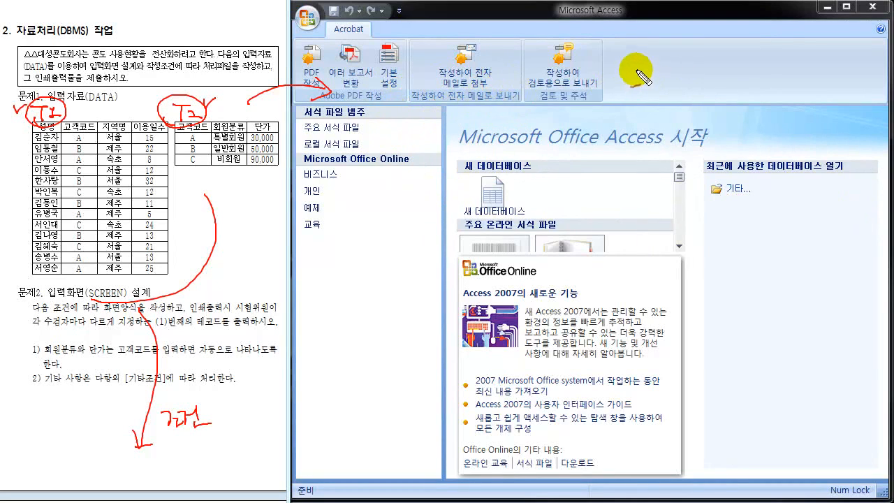
- Write and underline a 저장 (save) reminder on screen, then clear the pen annotations
{"action": "left_click_drag", "start_coordinate": [630, 71], "coordinate": [645, 82]}
{"action": "left_click_drag", "start_coordinate": [645, 77], "coordinate": [654, 76]}
{"action": "mouse_move", "coordinate": [654, 69]}
{"action": "left_mouse_down"}
{"action": "mouse_move", "coordinate": [654, 85]}
{"action": "mouse_move", "coordinate": [669, 81]}
{"action": "left_mouse_up"}
{"action": "mouse_move", "coordinate": [674, 68]}
{"action": "left_mouse_down"}
{"action": "mouse_move", "coordinate": [673, 82]}
{"action": "mouse_move", "coordinate": [681, 75]}
{"action": "left_mouse_up"}
{"action": "left_click_drag", "start_coordinate": [660, 91], "coordinate": [662, 90]}
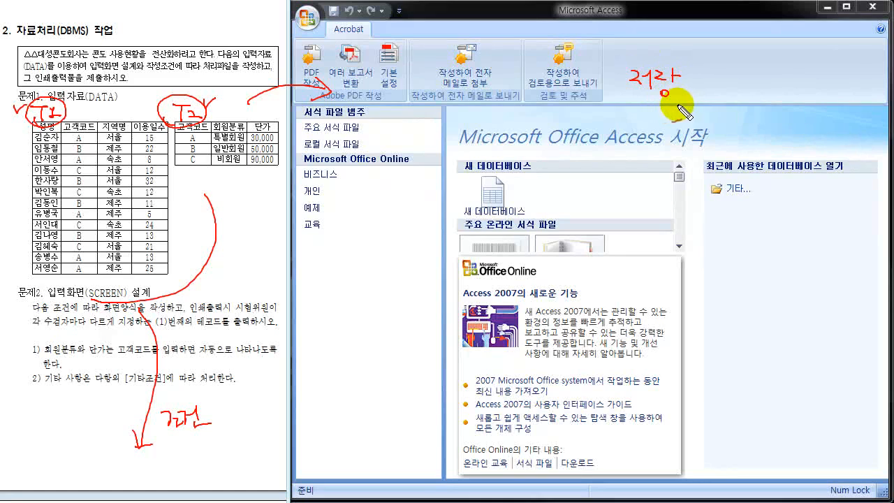
{"action": "left_click_drag", "start_coordinate": [627, 102], "coordinate": [672, 102]}
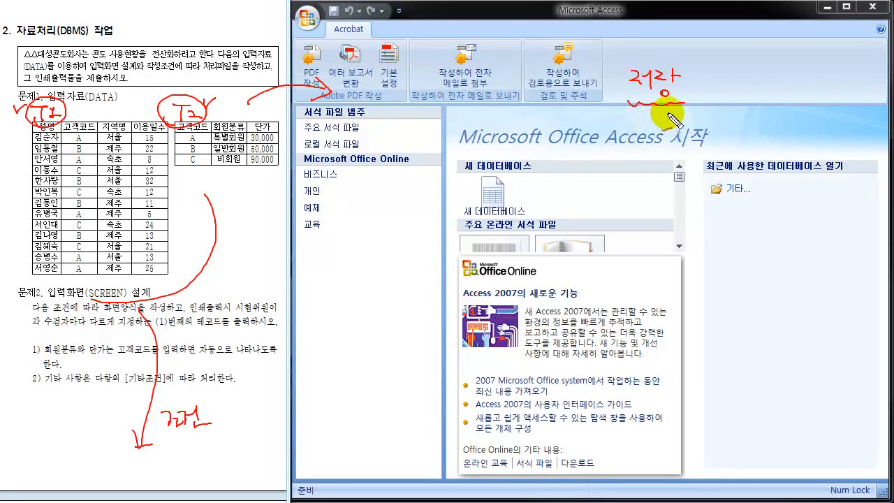
{"action": "left_click_drag", "start_coordinate": [694, 61], "coordinate": [708, 57]}
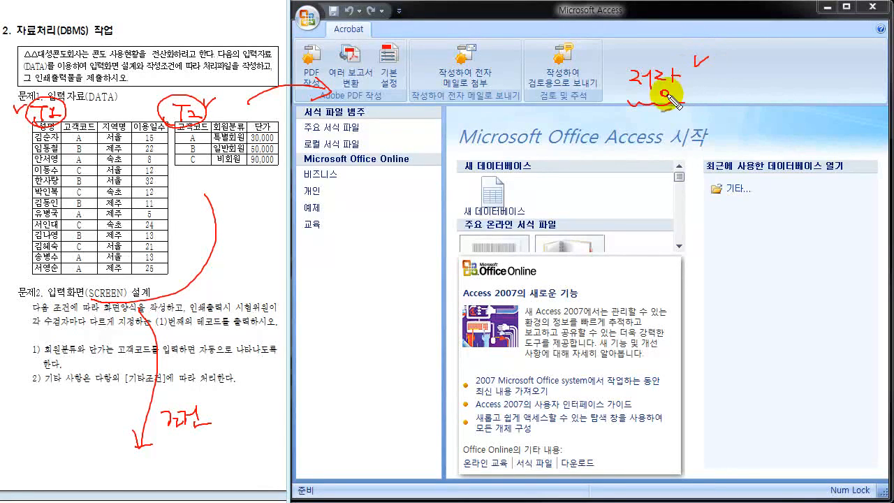
{"action": "left_click_drag", "start_coordinate": [622, 68], "coordinate": [624, 105]}
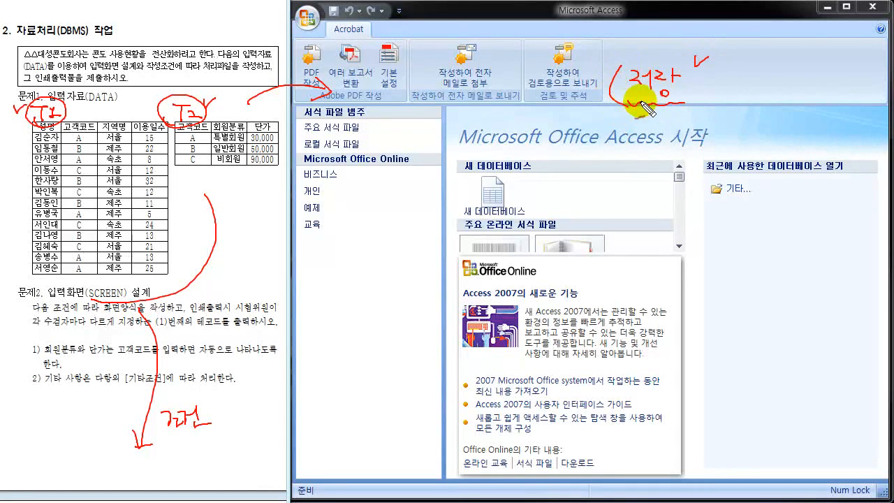
{"action": "left_click_drag", "start_coordinate": [683, 70], "coordinate": [687, 105]}
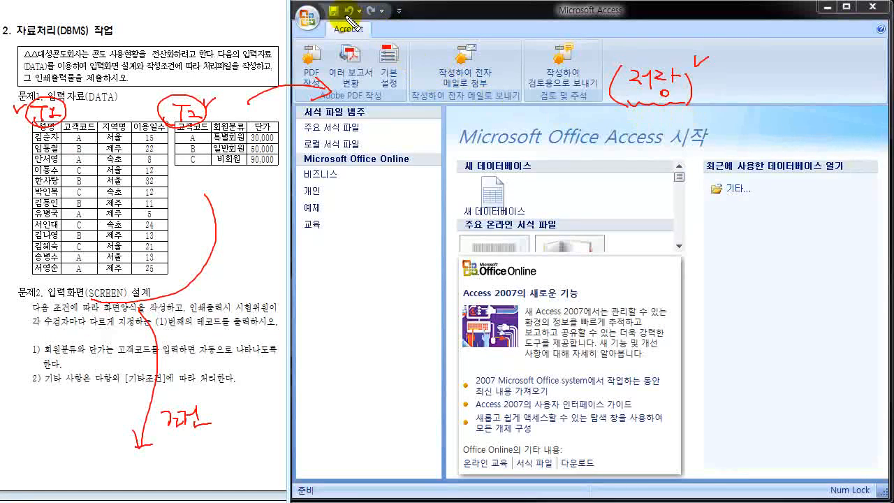
{"action": "mouse_move", "coordinate": [328, 10]}
{"action": "left_mouse_down"}
{"action": "mouse_move", "coordinate": [348, 27]}
{"action": "mouse_move", "coordinate": [326, 11]}
{"action": "left_mouse_up"}
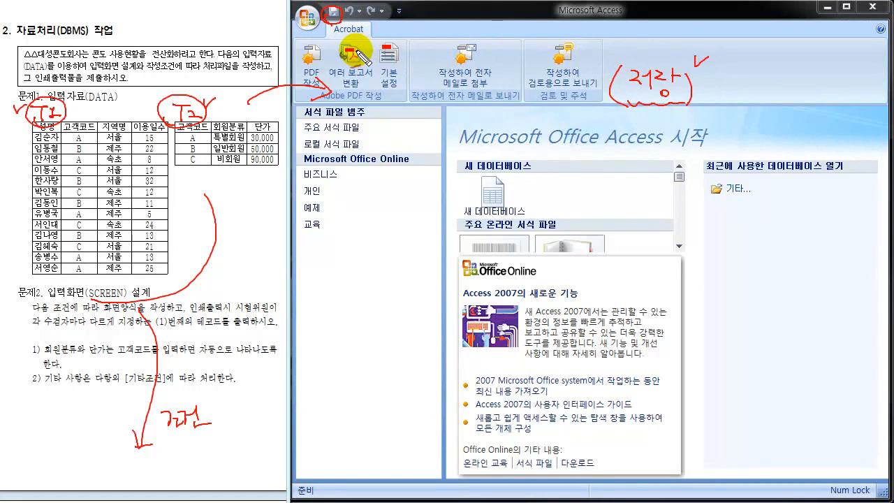
{"action": "key", "text": "Escape"}
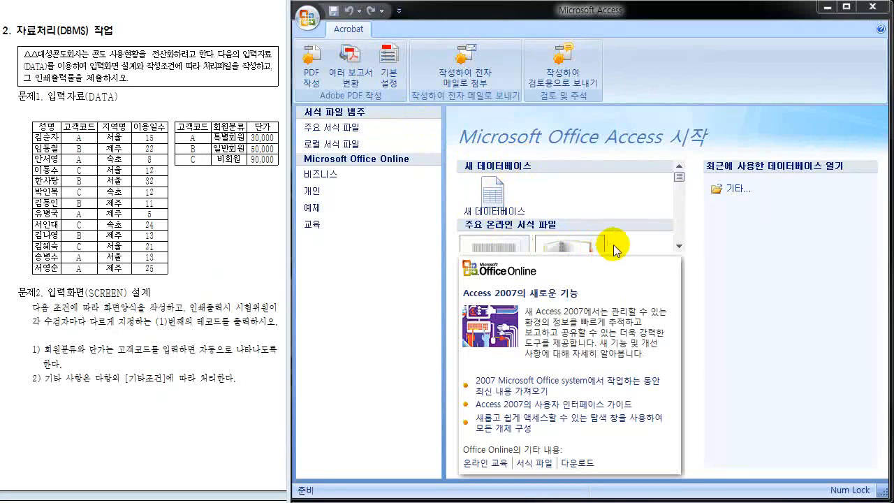
- Start a blank database and replace Database1 with 액세스- plus the examinee's name
{"action": "left_click", "coordinate": [485, 201]}
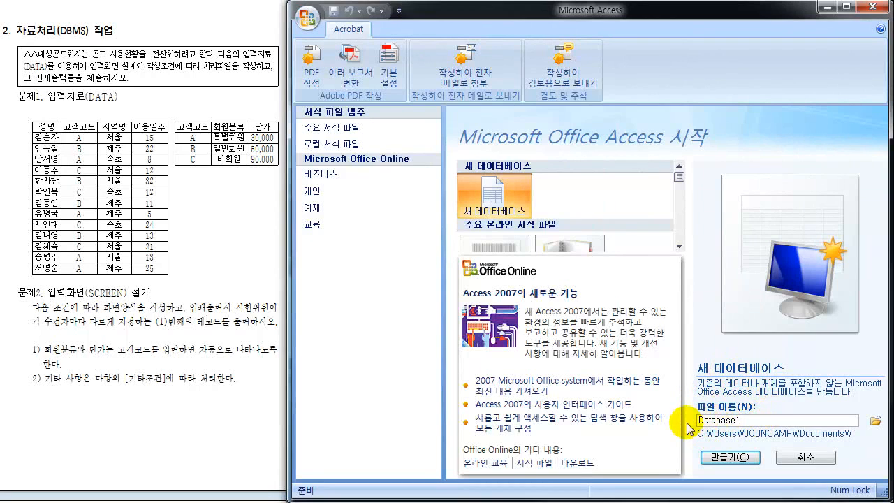
{"action": "key", "text": "BackSpace"}
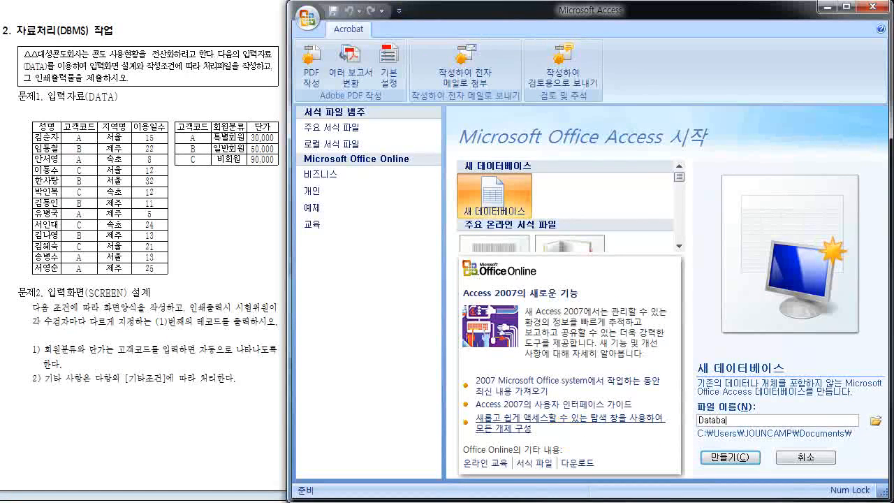
{"action": "key", "text": "BackSpace"}
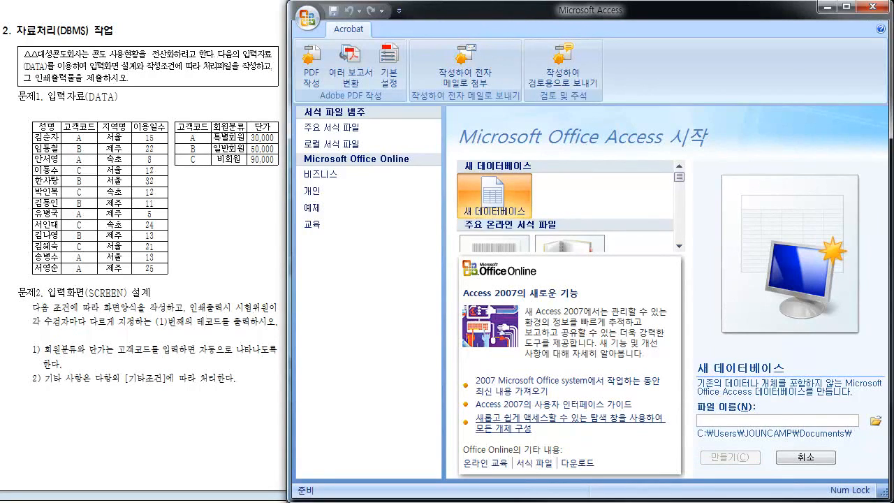
{"action": "key", "text": "BackSpace"}
{"action": "type", "text": "액세스-조대호"}
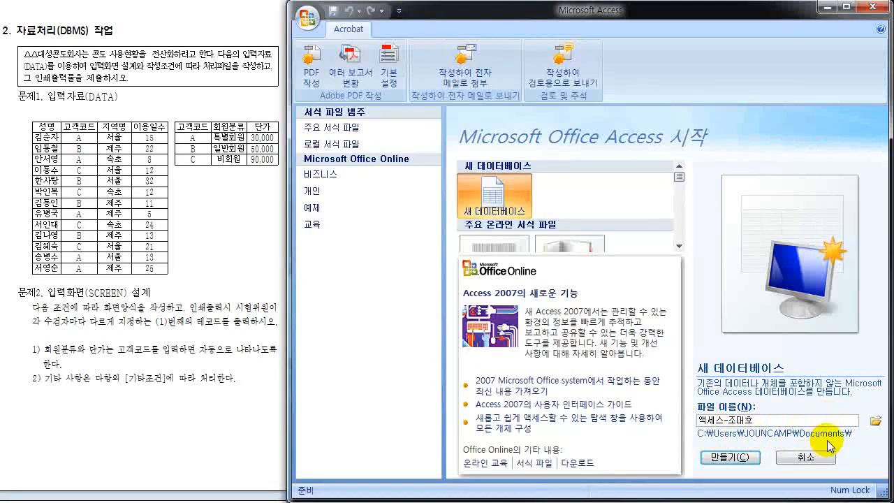
- Choose C:\사무자동화 실기 as the folder for the new database
{"action": "left_click", "coordinate": [875, 422]}
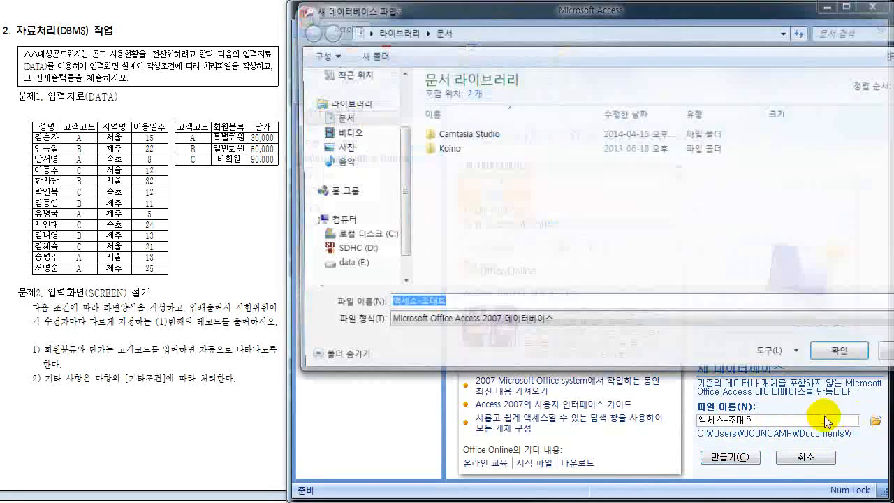
{"action": "left_click_drag", "start_coordinate": [734, 12], "coordinate": [535, 77]}
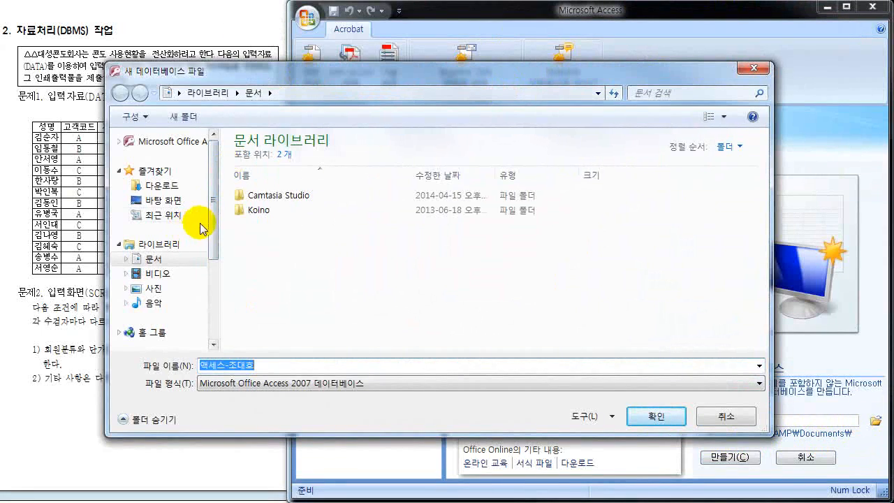
{"action": "left_click_drag", "start_coordinate": [213, 224], "coordinate": [205, 256]}
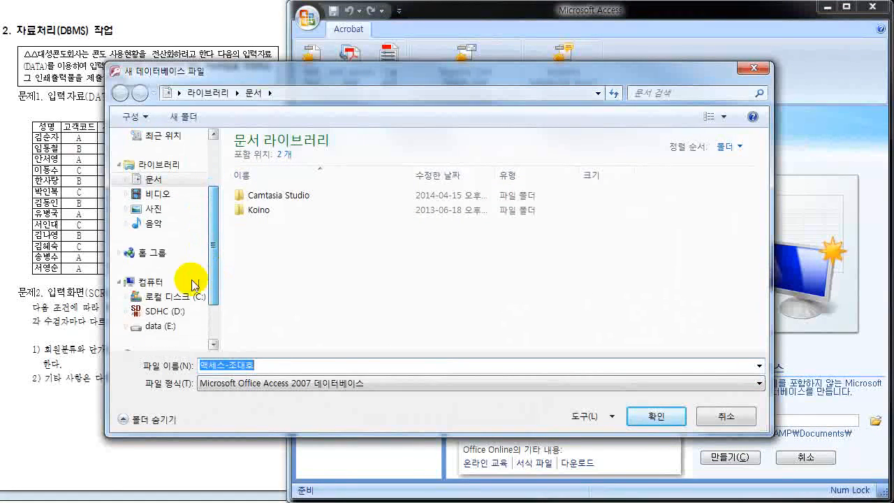
{"action": "left_click", "coordinate": [168, 297]}
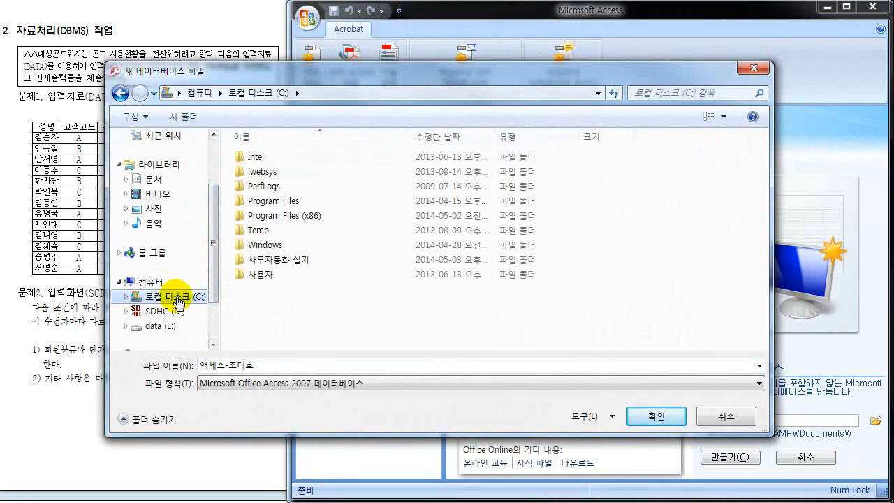
{"action": "left_click", "coordinate": [282, 264]}
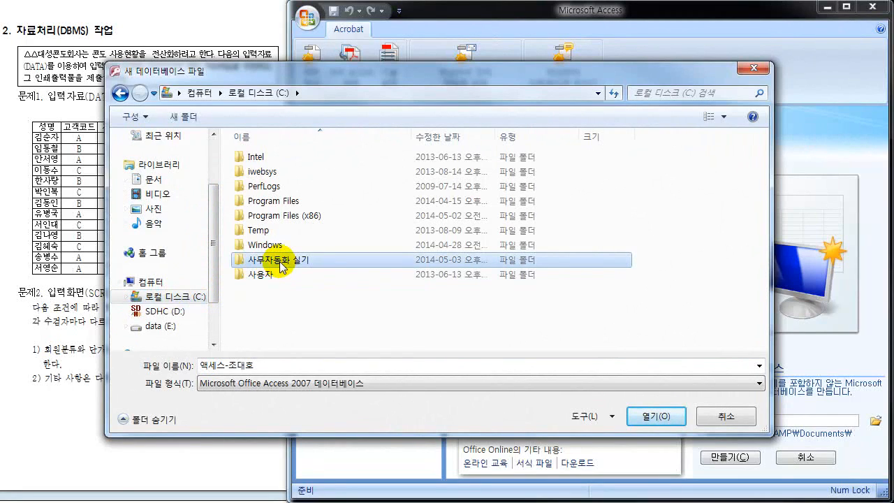
{"action": "double_click", "coordinate": [281, 266]}
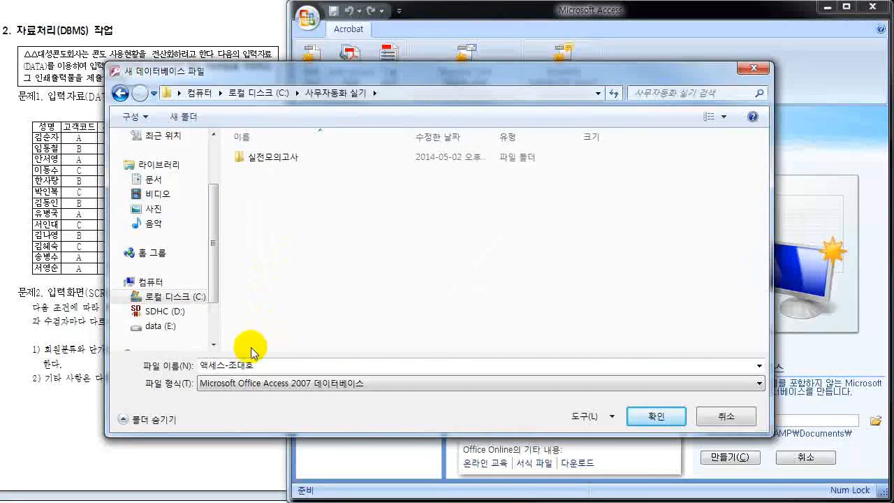
{"action": "double_click", "coordinate": [264, 369]}
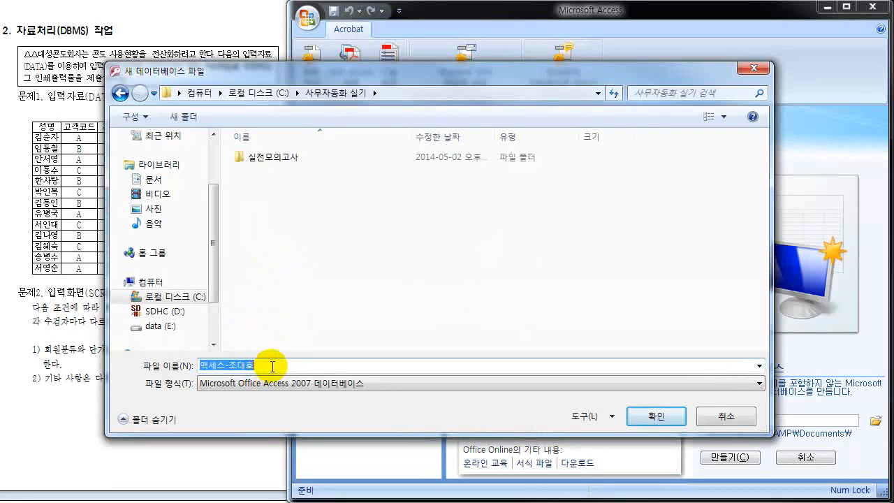
{"action": "left_click", "coordinate": [657, 421]}
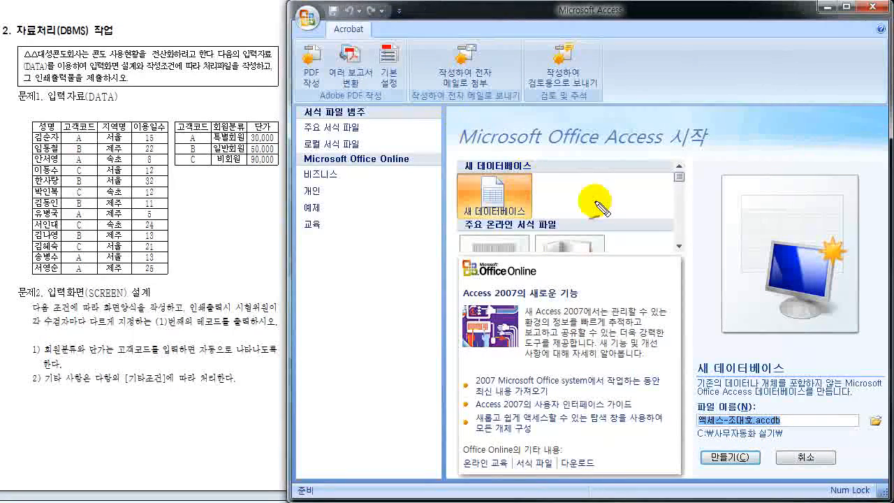
{"action": "mouse_move", "coordinate": [759, 427]}
{"action": "left_mouse_down"}
{"action": "mouse_move", "coordinate": [786, 424]}
{"action": "mouse_move", "coordinate": [767, 406]}
{"action": "mouse_move", "coordinate": [753, 421]}
{"action": "mouse_move", "coordinate": [759, 428]}
{"action": "left_mouse_up"}
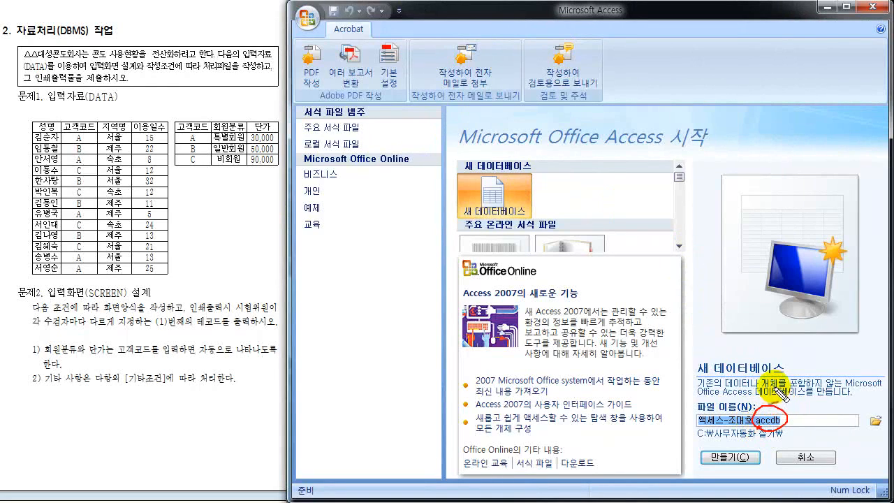
{"action": "left_click_drag", "start_coordinate": [772, 347], "coordinate": [761, 357]}
{"action": "left_click_drag", "start_coordinate": [761, 346], "coordinate": [782, 358]}
{"action": "left_click_drag", "start_coordinate": [782, 345], "coordinate": [793, 344]}
{"action": "left_click_drag", "start_coordinate": [780, 314], "coordinate": [781, 322]}
{"action": "mouse_move", "coordinate": [790, 315]}
{"action": "left_mouse_down"}
{"action": "mouse_move", "coordinate": [790, 327]}
{"action": "mouse_move", "coordinate": [812, 315]}
{"action": "left_mouse_up"}
{"action": "left_click_drag", "start_coordinate": [802, 315], "coordinate": [800, 324]}
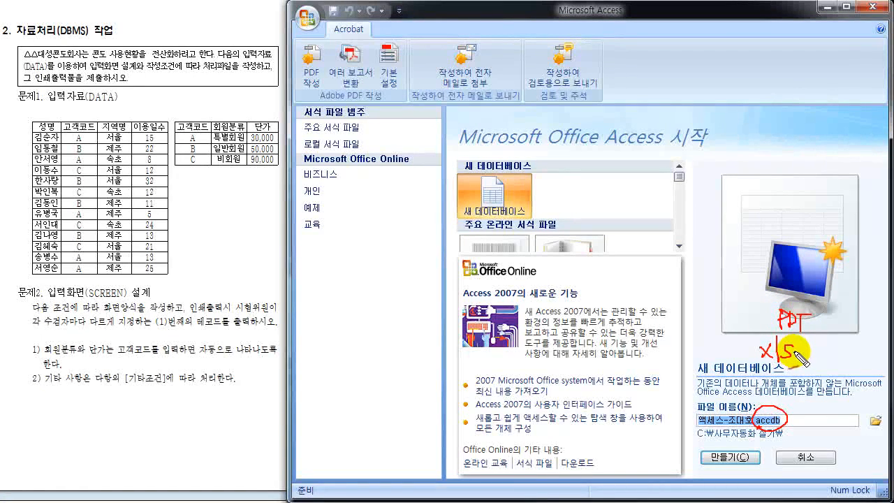
{"action": "mouse_move", "coordinate": [782, 299]}
{"action": "left_mouse_down"}
{"action": "mouse_move", "coordinate": [732, 357]}
{"action": "mouse_move", "coordinate": [741, 424]}
{"action": "mouse_move", "coordinate": [814, 403]}
{"action": "mouse_move", "coordinate": [827, 334]}
{"action": "mouse_move", "coordinate": [784, 304]}
{"action": "left_mouse_up"}
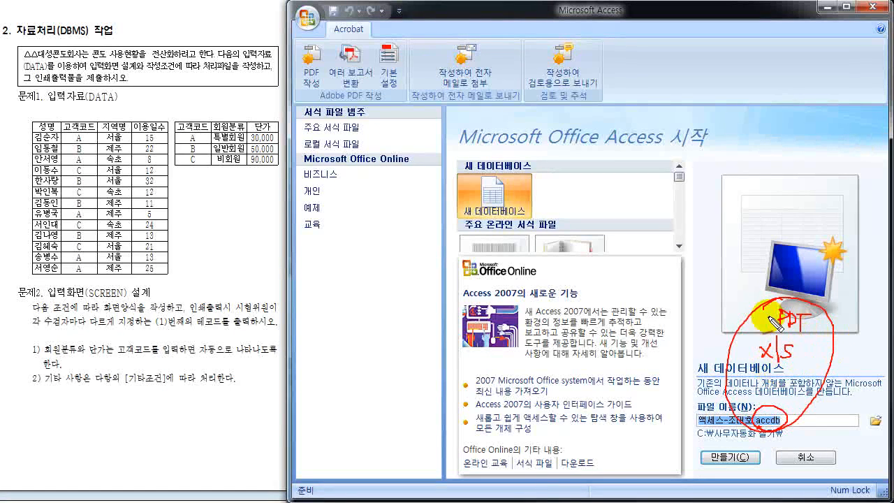
{"action": "key", "text": "Escape"}
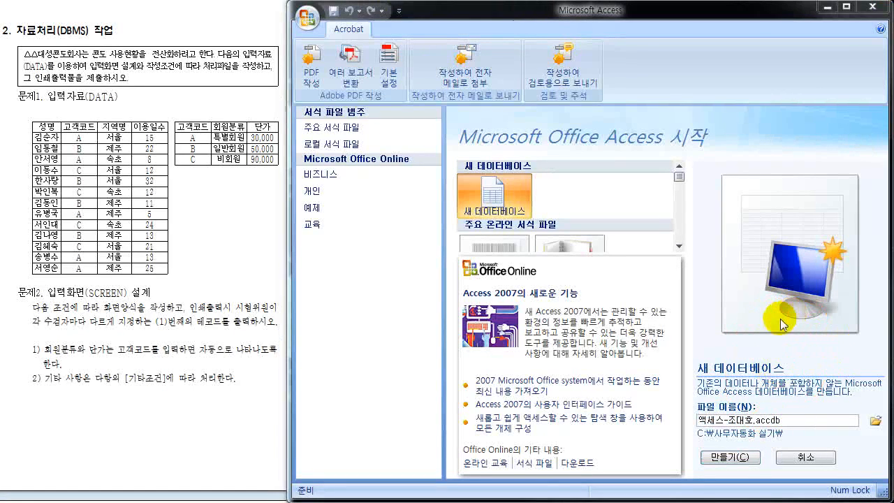
- Create the database so an empty Table1 opens with only the default ID field
{"action": "left_click", "coordinate": [740, 459]}
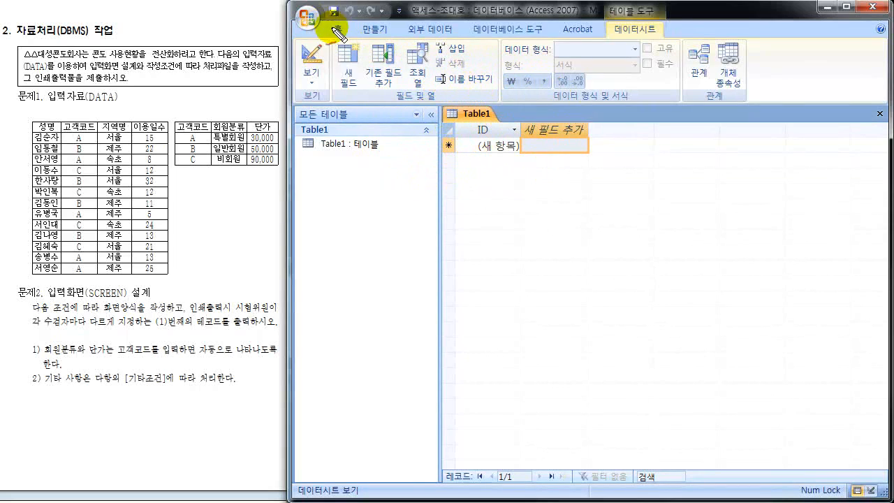
{"action": "mouse_move", "coordinate": [297, 13]}
{"action": "left_mouse_down"}
{"action": "mouse_move", "coordinate": [322, 29]}
{"action": "mouse_move", "coordinate": [305, 6]}
{"action": "mouse_move", "coordinate": [298, 26]}
{"action": "mouse_move", "coordinate": [325, 15]}
{"action": "mouse_move", "coordinate": [328, 73]}
{"action": "mouse_move", "coordinate": [307, 44]}
{"action": "mouse_move", "coordinate": [297, 91]}
{"action": "mouse_move", "coordinate": [344, 65]}
{"action": "mouse_move", "coordinate": [353, 36]}
{"action": "mouse_move", "coordinate": [559, 35]}
{"action": "left_mouse_up"}
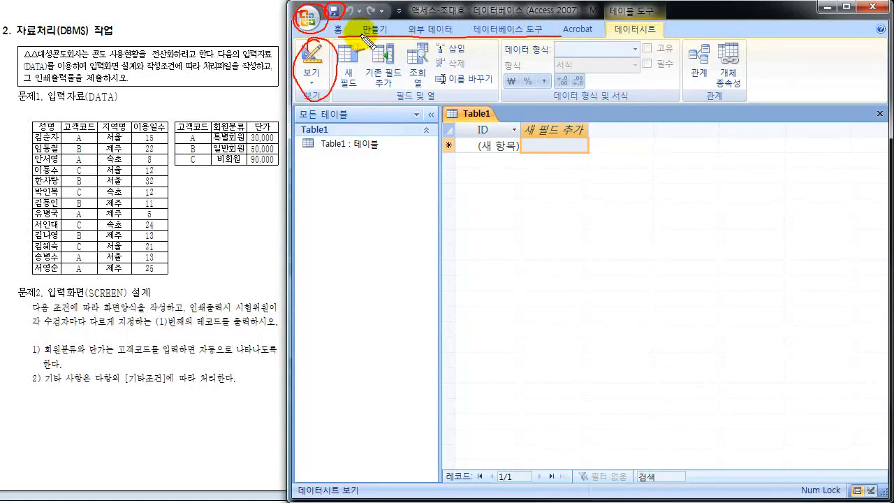
{"action": "mouse_move", "coordinate": [329, 23]}
{"action": "left_mouse_down"}
{"action": "mouse_move", "coordinate": [372, 38]}
{"action": "mouse_move", "coordinate": [386, 19]}
{"action": "mouse_move", "coordinate": [358, 23]}
{"action": "left_mouse_up"}
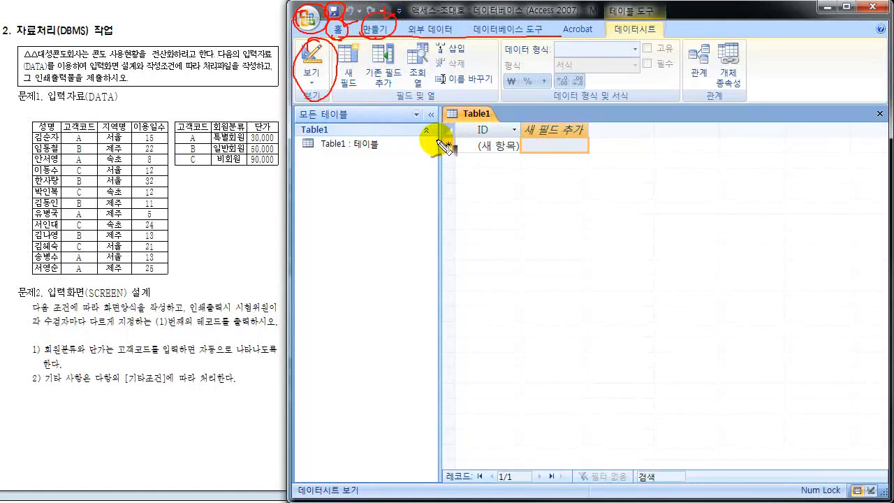
{"action": "left_click_drag", "start_coordinate": [297, 108], "coordinate": [308, 183]}
{"action": "left_click_drag", "start_coordinate": [421, 106], "coordinate": [422, 179]}
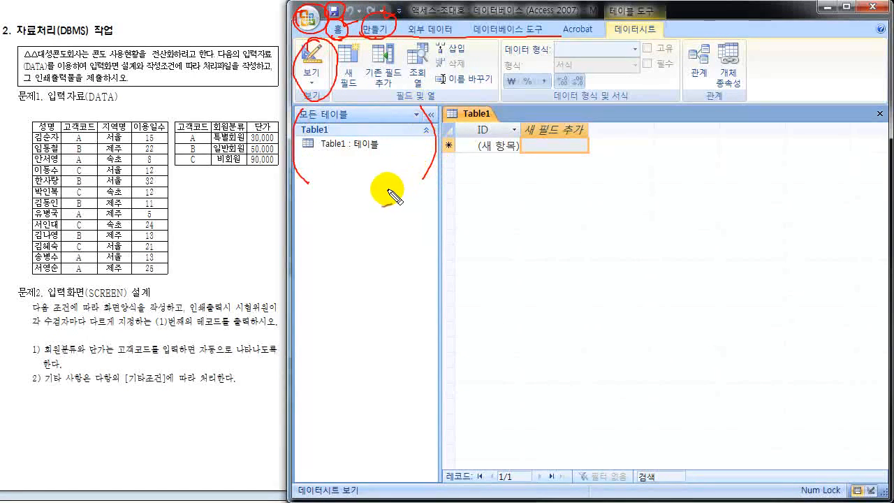
{"action": "mouse_move", "coordinate": [344, 136]}
{"action": "left_mouse_down"}
{"action": "mouse_move", "coordinate": [322, 149]}
{"action": "mouse_move", "coordinate": [327, 160]}
{"action": "mouse_move", "coordinate": [394, 158]}
{"action": "left_mouse_up"}
{"action": "mouse_move", "coordinate": [314, 159]}
{"action": "left_mouse_down"}
{"action": "mouse_move", "coordinate": [310, 244]}
{"action": "mouse_move", "coordinate": [318, 243]}
{"action": "left_mouse_up"}
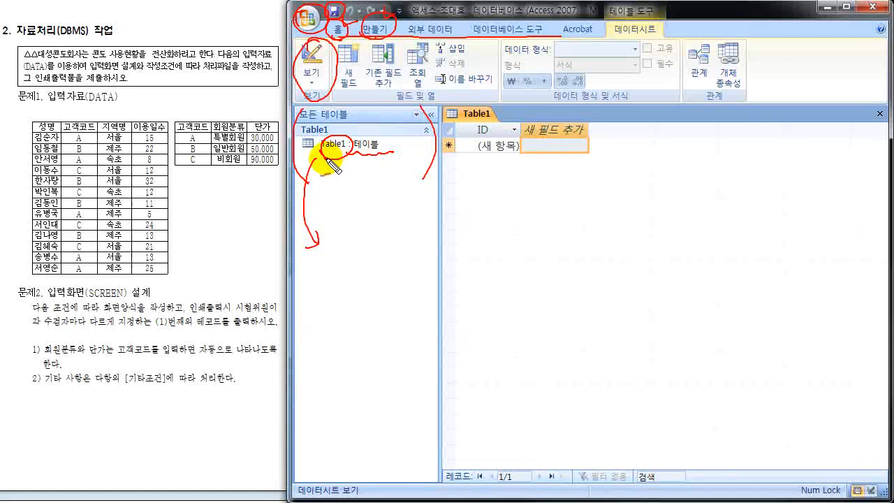
{"action": "left_click_drag", "start_coordinate": [355, 178], "coordinate": [383, 171]}
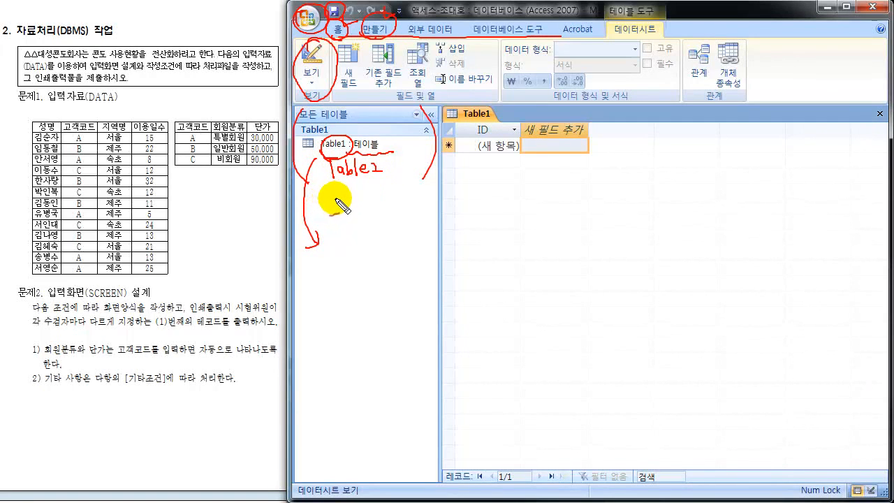
{"action": "mouse_move", "coordinate": [331, 202]}
{"action": "left_mouse_down"}
{"action": "mouse_move", "coordinate": [340, 216]}
{"action": "mouse_move", "coordinate": [366, 205]}
{"action": "mouse_move", "coordinate": [360, 214]}
{"action": "left_mouse_up"}
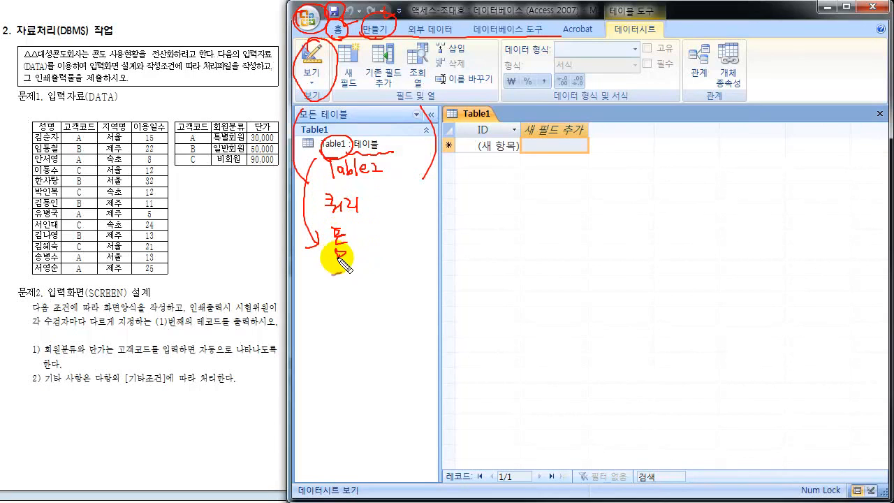
{"action": "mouse_move", "coordinate": [342, 255]}
{"action": "left_mouse_down"}
{"action": "mouse_move", "coordinate": [342, 291]}
{"action": "mouse_move", "coordinate": [380, 291]}
{"action": "left_mouse_up"}
{"action": "mouse_move", "coordinate": [393, 146]}
{"action": "left_mouse_down"}
{"action": "mouse_move", "coordinate": [405, 175]}
{"action": "mouse_move", "coordinate": [381, 300]}
{"action": "left_mouse_up"}
{"action": "mouse_move", "coordinate": [311, 159]}
{"action": "left_mouse_down"}
{"action": "mouse_move", "coordinate": [293, 259]}
{"action": "mouse_move", "coordinate": [317, 306]}
{"action": "left_mouse_up"}
{"action": "left_click_drag", "start_coordinate": [394, 162], "coordinate": [404, 135]}
{"action": "left_click_drag", "start_coordinate": [371, 196], "coordinate": [384, 198]}
{"action": "left_click_drag", "start_coordinate": [361, 241], "coordinate": [371, 243]}
{"action": "mouse_move", "coordinate": [389, 281]}
{"action": "left_mouse_down"}
{"action": "mouse_move", "coordinate": [395, 289]}
{"action": "mouse_move", "coordinate": [407, 282]}
{"action": "left_mouse_up"}
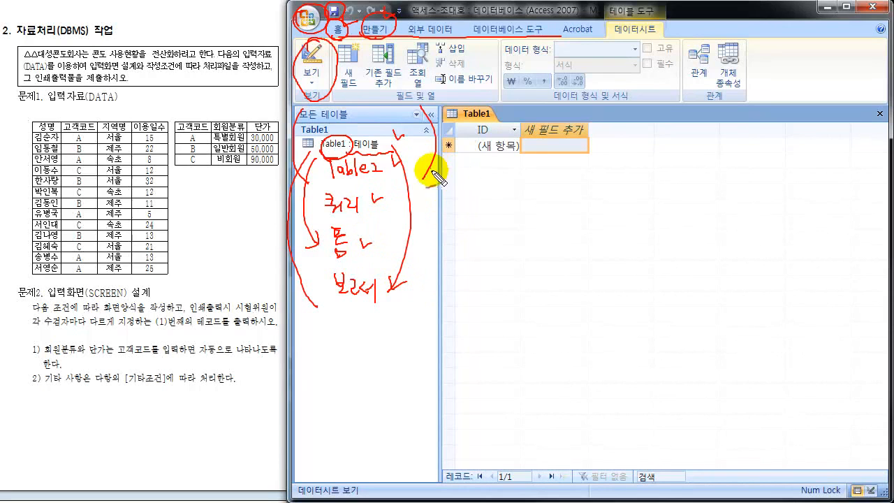
{"action": "mouse_move", "coordinate": [108, 123]}
{"action": "left_mouse_down"}
{"action": "mouse_move", "coordinate": [18, 162]}
{"action": "mouse_move", "coordinate": [56, 253]}
{"action": "mouse_move", "coordinate": [175, 204]}
{"action": "mouse_move", "coordinate": [140, 132]}
{"action": "mouse_move", "coordinate": [87, 130]}
{"action": "left_mouse_up"}
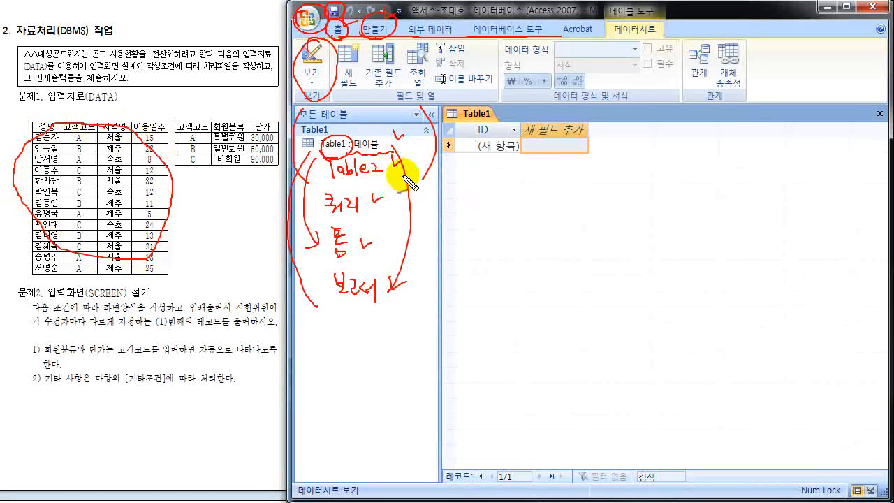
{"action": "mouse_move", "coordinate": [547, 131]}
{"action": "left_mouse_down"}
{"action": "mouse_move", "coordinate": [482, 141]}
{"action": "mouse_move", "coordinate": [574, 162]}
{"action": "mouse_move", "coordinate": [569, 139]}
{"action": "mouse_move", "coordinate": [531, 132]}
{"action": "left_mouse_up"}
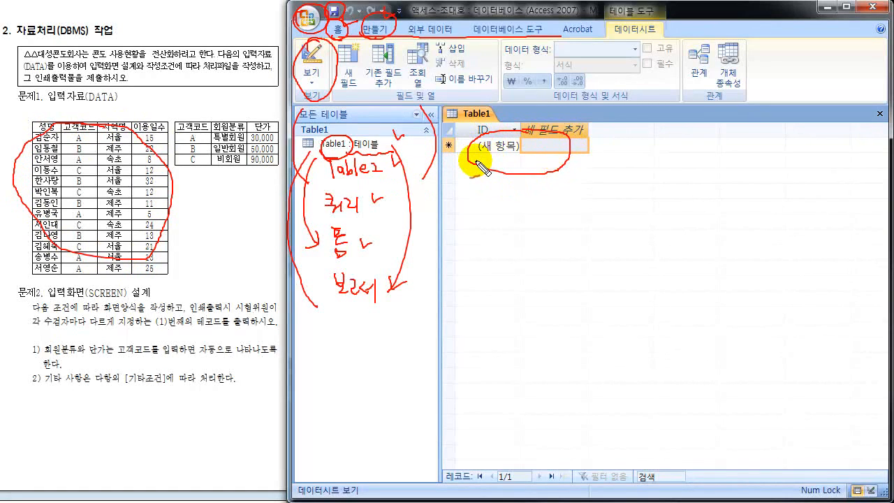
{"action": "mouse_move", "coordinate": [203, 118]}
{"action": "left_mouse_down"}
{"action": "mouse_move", "coordinate": [176, 160]}
{"action": "mouse_move", "coordinate": [262, 157]}
{"action": "mouse_move", "coordinate": [226, 120]}
{"action": "mouse_move", "coordinate": [202, 116]}
{"action": "left_mouse_up"}
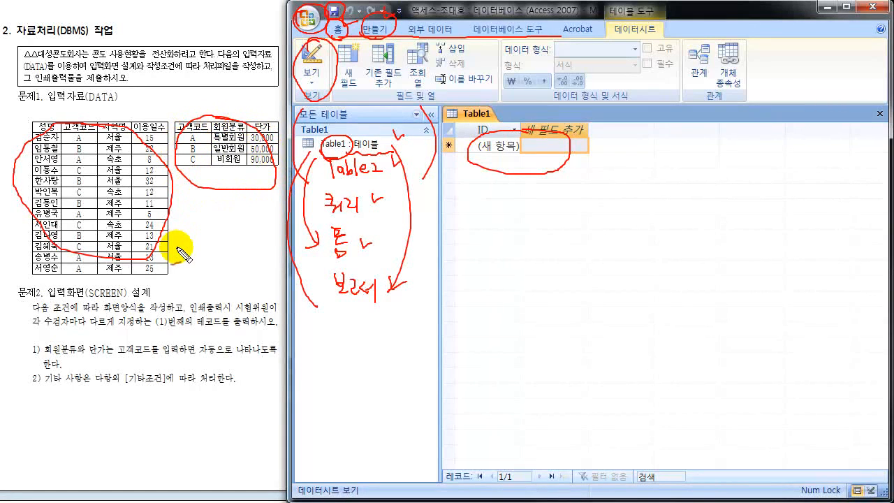
{"action": "key", "text": "Escape"}
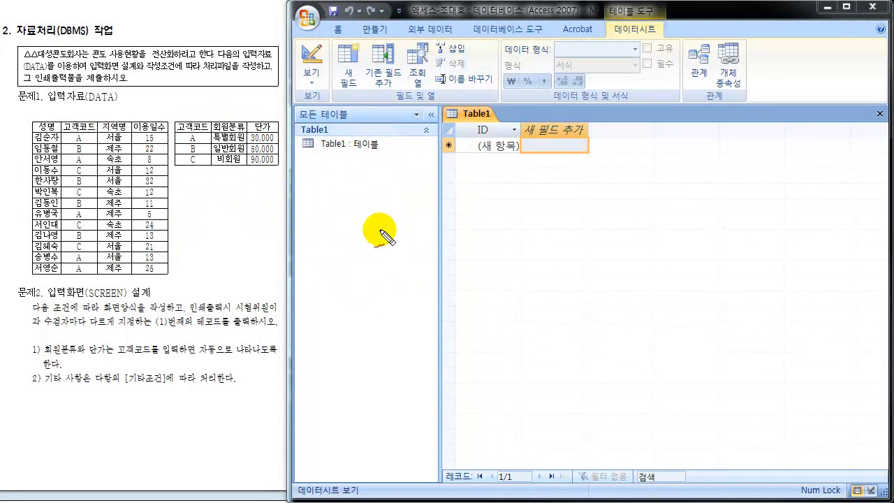
{"action": "mouse_move", "coordinate": [29, 75]}
{"action": "left_mouse_down"}
{"action": "mouse_move", "coordinate": [44, 92]}
{"action": "mouse_move", "coordinate": [38, 131]}
{"action": "mouse_move", "coordinate": [55, 122]}
{"action": "mouse_move", "coordinate": [37, 123]}
{"action": "mouse_move", "coordinate": [82, 136]}
{"action": "mouse_move", "coordinate": [67, 125]}
{"action": "mouse_move", "coordinate": [157, 124]}
{"action": "left_mouse_up"}
{"action": "mouse_move", "coordinate": [58, 120]}
{"action": "left_mouse_down"}
{"action": "mouse_move", "coordinate": [165, 125]}
{"action": "mouse_move", "coordinate": [152, 106]}
{"action": "mouse_move", "coordinate": [180, 107]}
{"action": "left_mouse_up"}
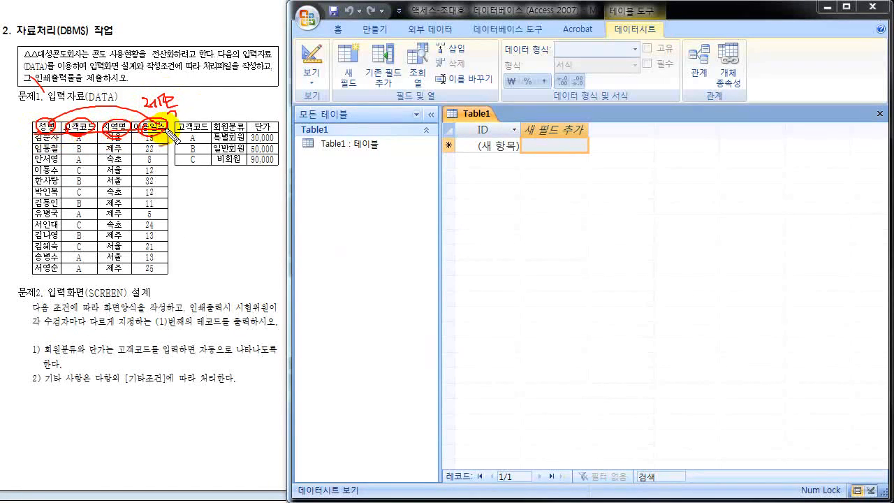
{"action": "mouse_move", "coordinate": [40, 133]}
{"action": "left_mouse_down"}
{"action": "mouse_move", "coordinate": [10, 189]}
{"action": "mouse_move", "coordinate": [32, 274]}
{"action": "left_mouse_up"}
{"action": "mouse_move", "coordinate": [44, 204]}
{"action": "left_mouse_down"}
{"action": "mouse_move", "coordinate": [34, 208]}
{"action": "mouse_move", "coordinate": [92, 204]}
{"action": "left_mouse_up"}
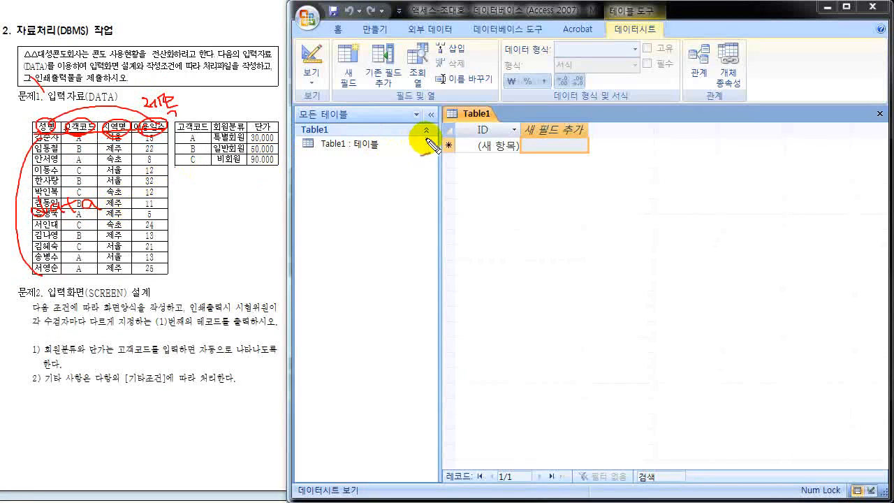
{"action": "mouse_move", "coordinate": [428, 144]}
{"action": "left_mouse_down"}
{"action": "mouse_move", "coordinate": [462, 145]}
{"action": "mouse_move", "coordinate": [455, 153]}
{"action": "mouse_move", "coordinate": [460, 144]}
{"action": "left_mouse_up"}
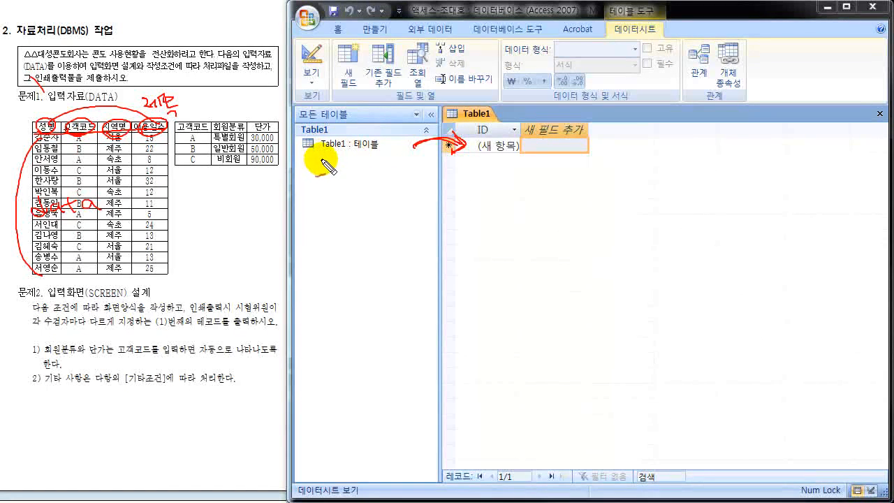
{"action": "mouse_move", "coordinate": [162, 141]}
{"action": "left_mouse_down"}
{"action": "mouse_move", "coordinate": [178, 248]}
{"action": "mouse_move", "coordinate": [168, 263]}
{"action": "left_mouse_up"}
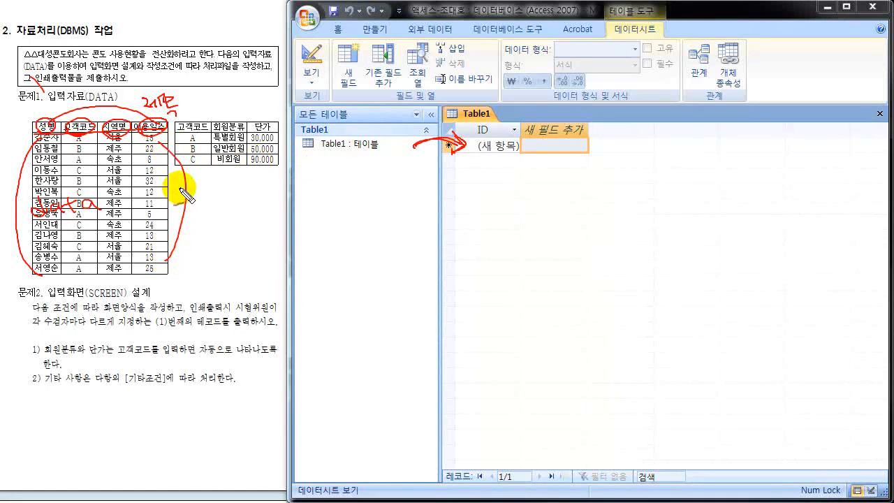
{"action": "key", "text": "Escape"}
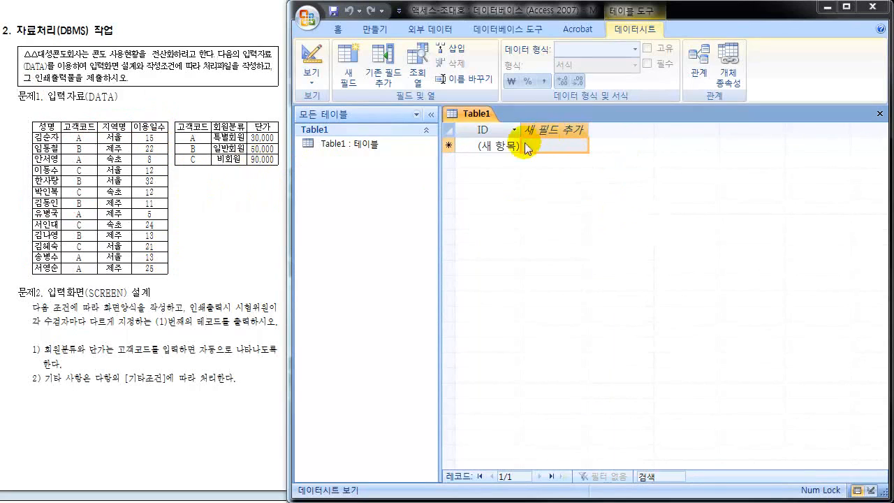
- Switch Table1 to Design view, move the Save As prompt, and mark the file name and Table1
{"action": "left_click", "coordinate": [311, 56]}
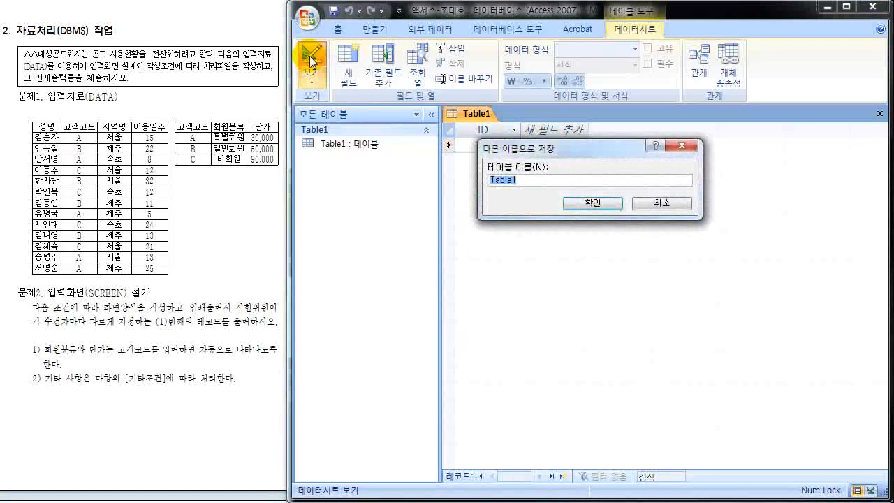
{"action": "left_click_drag", "start_coordinate": [518, 146], "coordinate": [462, 108]}
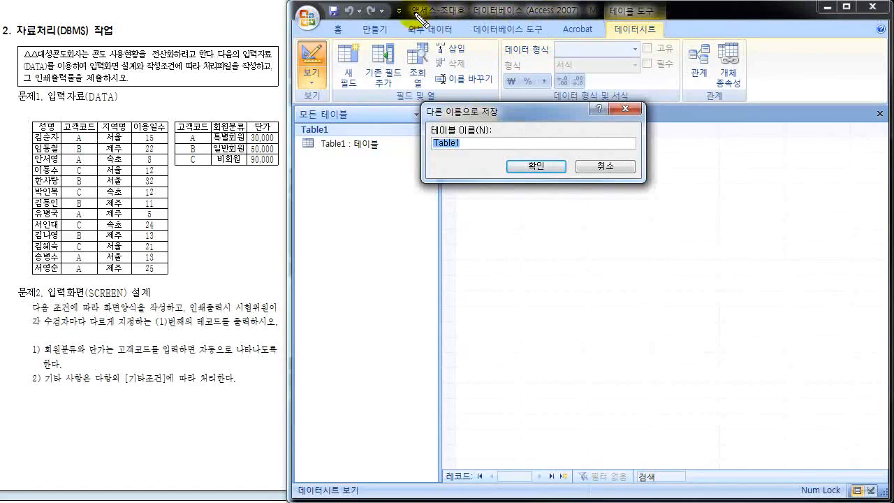
{"action": "left_click_drag", "start_coordinate": [407, 17], "coordinate": [472, 12]}
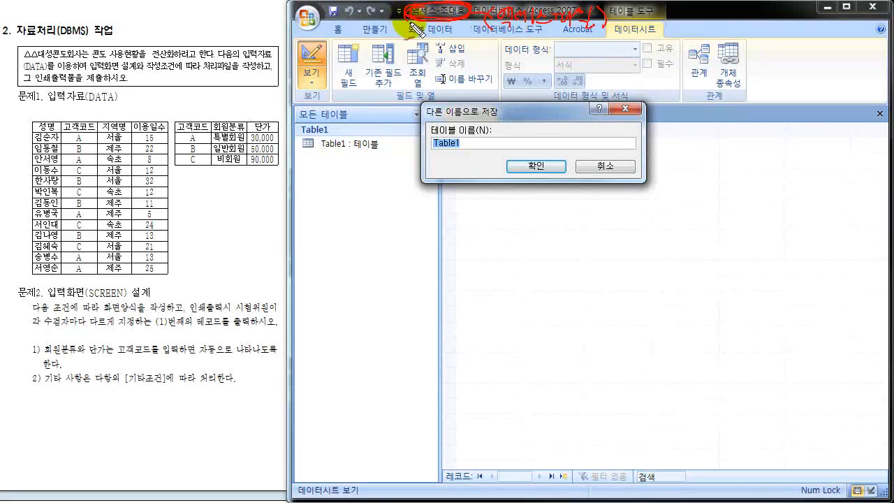
{"action": "mouse_move", "coordinate": [322, 146]}
{"action": "left_mouse_down"}
{"action": "mouse_move", "coordinate": [336, 135]}
{"action": "mouse_move", "coordinate": [327, 155]}
{"action": "mouse_move", "coordinate": [393, 129]}
{"action": "mouse_move", "coordinate": [447, 148]}
{"action": "mouse_move", "coordinate": [427, 146]}
{"action": "left_mouse_up"}
{"action": "mouse_move", "coordinate": [330, 163]}
{"action": "left_mouse_down"}
{"action": "mouse_move", "coordinate": [347, 164]}
{"action": "mouse_move", "coordinate": [341, 183]}
{"action": "mouse_move", "coordinate": [381, 158]}
{"action": "mouse_move", "coordinate": [432, 159]}
{"action": "mouse_move", "coordinate": [423, 165]}
{"action": "left_mouse_up"}
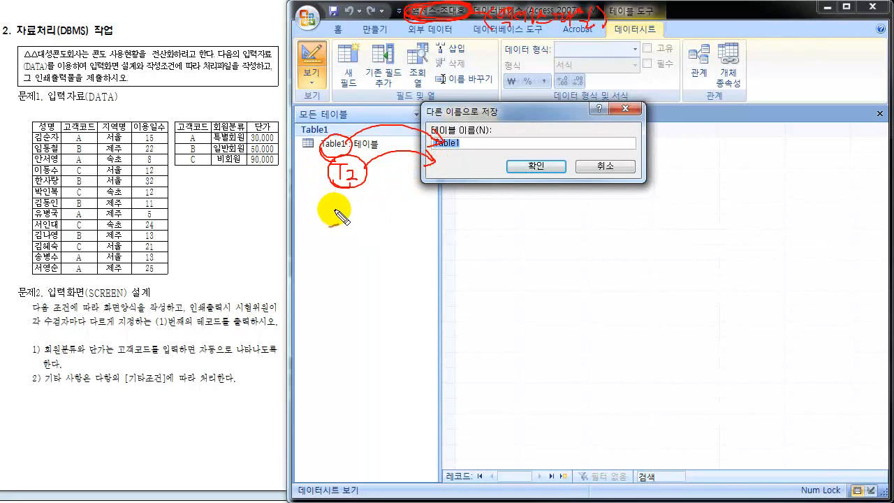
- Annotate that queries, forms and reports will follow the tables, then clear the ink
{"action": "left_click_drag", "start_coordinate": [331, 209], "coordinate": [340, 211]}
{"action": "mouse_move", "coordinate": [336, 211]}
{"action": "left_mouse_down"}
{"action": "mouse_move", "coordinate": [348, 224]}
{"action": "mouse_move", "coordinate": [432, 184]}
{"action": "mouse_move", "coordinate": [422, 197]}
{"action": "left_mouse_up"}
{"action": "mouse_move", "coordinate": [327, 242]}
{"action": "left_mouse_down"}
{"action": "mouse_move", "coordinate": [340, 244]}
{"action": "mouse_move", "coordinate": [333, 249]}
{"action": "left_mouse_up"}
{"action": "left_click_drag", "start_coordinate": [328, 251], "coordinate": [340, 249]}
{"action": "left_click_drag", "start_coordinate": [335, 251], "coordinate": [335, 257]}
{"action": "mouse_move", "coordinate": [334, 259]}
{"action": "left_mouse_down"}
{"action": "mouse_move", "coordinate": [427, 224]}
{"action": "mouse_move", "coordinate": [424, 232]}
{"action": "left_mouse_up"}
{"action": "left_click_drag", "start_coordinate": [329, 288], "coordinate": [331, 301]}
{"action": "left_click_drag", "start_coordinate": [337, 281], "coordinate": [336, 294]}
{"action": "left_click_drag", "start_coordinate": [338, 301], "coordinate": [346, 305]}
{"action": "mouse_move", "coordinate": [347, 289]}
{"action": "left_mouse_down"}
{"action": "mouse_move", "coordinate": [378, 297]}
{"action": "mouse_move", "coordinate": [444, 277]}
{"action": "mouse_move", "coordinate": [440, 283]}
{"action": "left_mouse_up"}
{"action": "mouse_move", "coordinate": [428, 114]}
{"action": "left_mouse_down"}
{"action": "mouse_move", "coordinate": [479, 160]}
{"action": "mouse_move", "coordinate": [409, 310]}
{"action": "mouse_move", "coordinate": [287, 253]}
{"action": "mouse_move", "coordinate": [320, 120]}
{"action": "mouse_move", "coordinate": [410, 97]}
{"action": "mouse_move", "coordinate": [447, 117]}
{"action": "left_mouse_up"}
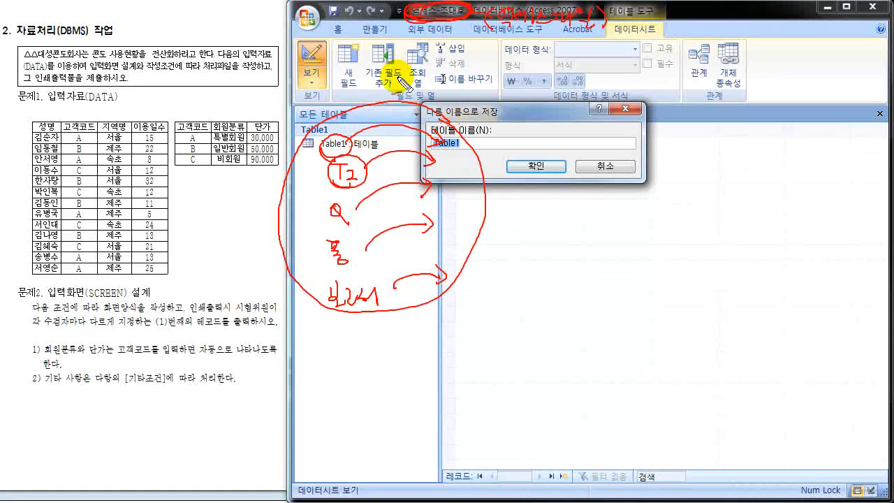
{"action": "left_click_drag", "start_coordinate": [388, 94], "coordinate": [421, 30]}
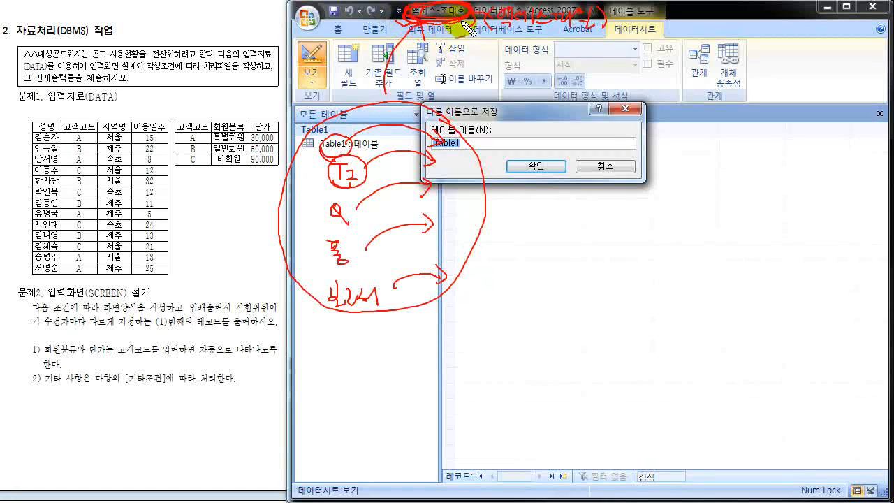
{"action": "mouse_move", "coordinate": [399, 110]}
{"action": "left_mouse_down"}
{"action": "mouse_move", "coordinate": [473, 209]}
{"action": "mouse_move", "coordinate": [417, 316]}
{"action": "mouse_move", "coordinate": [287, 295]}
{"action": "mouse_move", "coordinate": [276, 192]}
{"action": "mouse_move", "coordinate": [355, 104]}
{"action": "mouse_move", "coordinate": [451, 139]}
{"action": "left_mouse_up"}
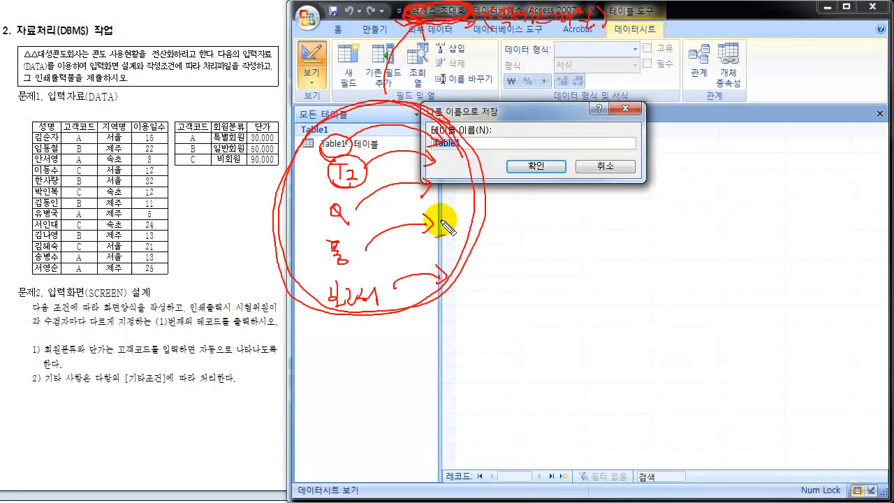
{"action": "key", "text": "Escape"}
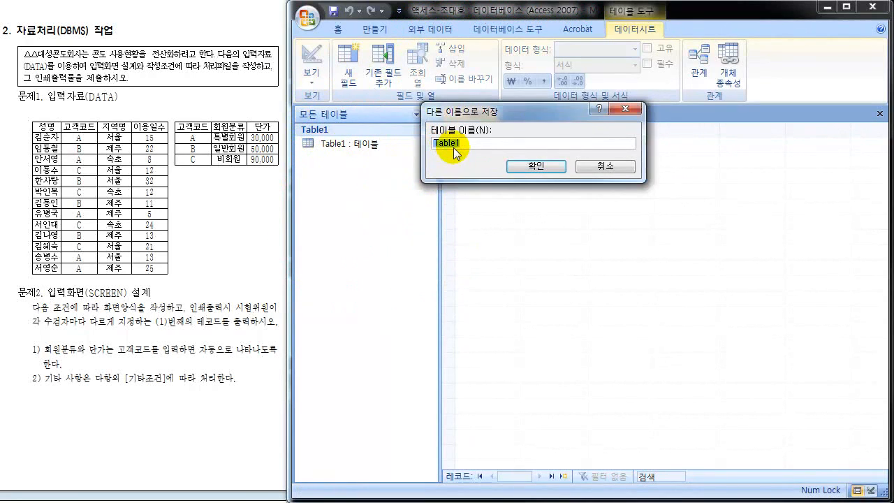
- Save the table as Table1, opening its design with ID as an AutoNumber key
{"action": "left_click", "coordinate": [545, 170]}
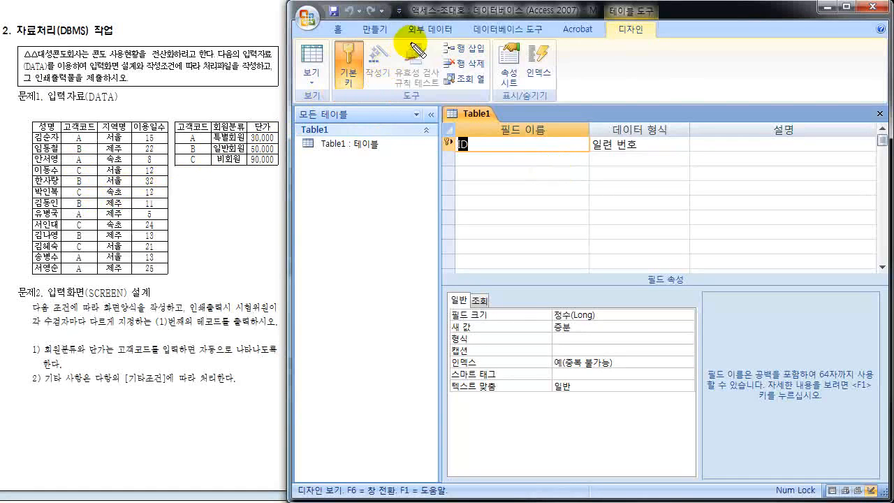
{"action": "mouse_move", "coordinate": [331, 184]}
{"action": "left_mouse_down"}
{"action": "mouse_move", "coordinate": [352, 204]}
{"action": "mouse_move", "coordinate": [383, 187]}
{"action": "mouse_move", "coordinate": [315, 207]}
{"action": "mouse_move", "coordinate": [404, 210]}
{"action": "left_mouse_up"}
{"action": "mouse_move", "coordinate": [378, 276]}
{"action": "left_mouse_down"}
{"action": "mouse_move", "coordinate": [443, 235]}
{"action": "mouse_move", "coordinate": [542, 229]}
{"action": "mouse_move", "coordinate": [535, 246]}
{"action": "mouse_move", "coordinate": [571, 234]}
{"action": "mouse_move", "coordinate": [635, 233]}
{"action": "mouse_move", "coordinate": [580, 251]}
{"action": "mouse_move", "coordinate": [598, 255]}
{"action": "mouse_move", "coordinate": [573, 253]}
{"action": "mouse_move", "coordinate": [646, 222]}
{"action": "mouse_move", "coordinate": [545, 241]}
{"action": "mouse_move", "coordinate": [592, 265]}
{"action": "left_mouse_up"}
- Annotate the design view with notes about the two tables T1 and T2
{"action": "left_click_drag", "start_coordinate": [327, 257], "coordinate": [358, 281]}
{"action": "mouse_move", "coordinate": [355, 248]}
{"action": "left_mouse_down"}
{"action": "mouse_move", "coordinate": [379, 264]}
{"action": "mouse_move", "coordinate": [390, 259]}
{"action": "left_mouse_up"}
{"action": "left_click_drag", "start_coordinate": [438, 215], "coordinate": [460, 234]}
{"action": "left_click_drag", "start_coordinate": [461, 220], "coordinate": [485, 224]}
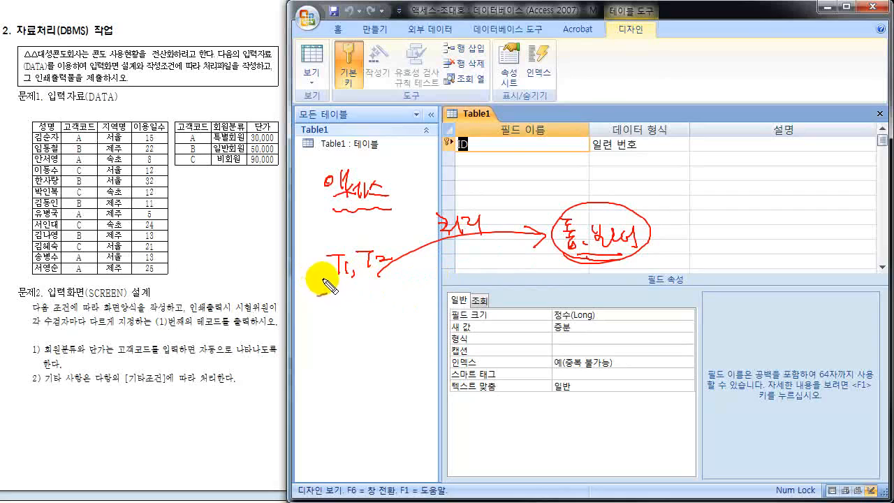
{"action": "mouse_move", "coordinate": [333, 287]}
{"action": "left_mouse_down"}
{"action": "mouse_move", "coordinate": [375, 229]}
{"action": "mouse_move", "coordinate": [324, 260]}
{"action": "mouse_move", "coordinate": [544, 217]}
{"action": "mouse_move", "coordinate": [527, 225]}
{"action": "left_mouse_up"}
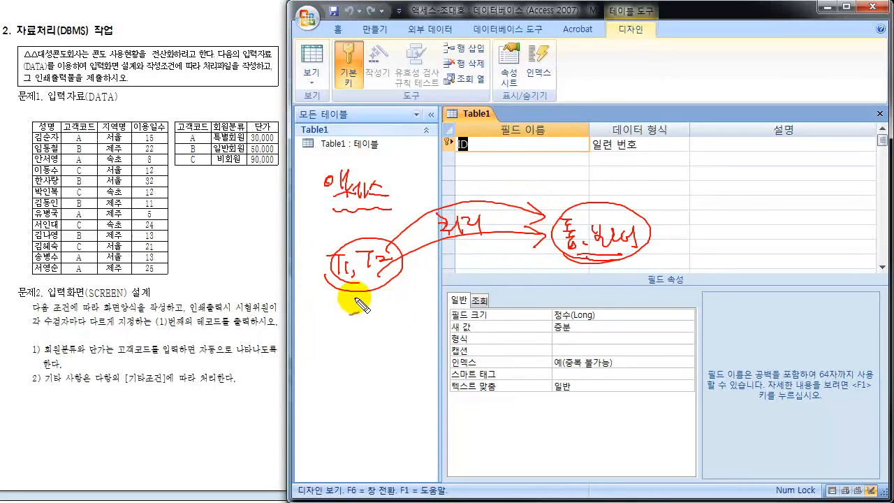
{"action": "mouse_move", "coordinate": [359, 301]}
{"action": "left_mouse_down"}
{"action": "mouse_move", "coordinate": [363, 314]}
{"action": "mouse_move", "coordinate": [361, 305]}
{"action": "mouse_move", "coordinate": [395, 320]}
{"action": "left_mouse_up"}
{"action": "left_click_drag", "start_coordinate": [637, 265], "coordinate": [627, 270]}
{"action": "left_click_drag", "start_coordinate": [627, 271], "coordinate": [663, 278]}
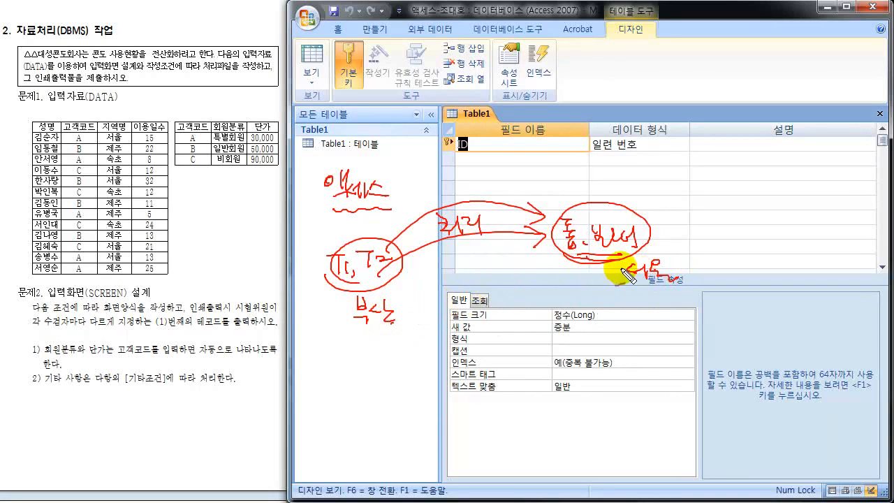
{"action": "left_click_drag", "start_coordinate": [407, 305], "coordinate": [611, 288]}
{"action": "left_click_drag", "start_coordinate": [519, 277], "coordinate": [532, 288]}
{"action": "mouse_move", "coordinate": [416, 327]}
{"action": "left_mouse_down"}
{"action": "mouse_move", "coordinate": [601, 312]}
{"action": "mouse_move", "coordinate": [591, 323]}
{"action": "left_mouse_up"}
{"action": "left_click_drag", "start_coordinate": [520, 328], "coordinate": [524, 339]}
{"action": "mouse_move", "coordinate": [525, 338]}
{"action": "left_mouse_down"}
{"action": "mouse_move", "coordinate": [535, 346]}
{"action": "mouse_move", "coordinate": [556, 333]}
{"action": "left_mouse_up"}
{"action": "mouse_move", "coordinate": [548, 334]}
{"action": "left_mouse_down"}
{"action": "mouse_move", "coordinate": [549, 348]}
{"action": "mouse_move", "coordinate": [577, 348]}
{"action": "left_mouse_up"}
{"action": "left_click_drag", "start_coordinate": [577, 334], "coordinate": [563, 349]}
{"action": "mouse_move", "coordinate": [427, 357]}
{"action": "left_mouse_down"}
{"action": "mouse_move", "coordinate": [605, 349]}
{"action": "mouse_move", "coordinate": [602, 362]}
{"action": "left_mouse_up"}
{"action": "mouse_move", "coordinate": [453, 398]}
{"action": "left_mouse_down"}
{"action": "mouse_move", "coordinate": [590, 397]}
{"action": "mouse_move", "coordinate": [605, 383]}
{"action": "left_mouse_up"}
{"action": "left_click_drag", "start_coordinate": [592, 382], "coordinate": [603, 398]}
{"action": "mouse_move", "coordinate": [478, 412]}
{"action": "left_mouse_down"}
{"action": "mouse_move", "coordinate": [507, 429]}
{"action": "mouse_move", "coordinate": [600, 417]}
{"action": "left_mouse_up"}
{"action": "left_click_drag", "start_coordinate": [587, 415], "coordinate": [596, 431]}
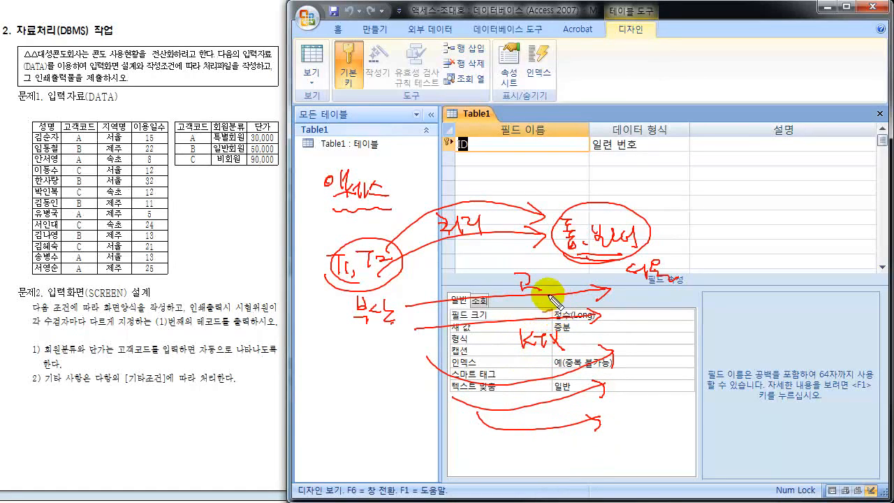
{"action": "mouse_move", "coordinate": [495, 337]}
{"action": "left_mouse_down"}
{"action": "mouse_move", "coordinate": [569, 330]}
{"action": "mouse_move", "coordinate": [515, 349]}
{"action": "mouse_move", "coordinate": [509, 329]}
{"action": "mouse_move", "coordinate": [568, 319]}
{"action": "mouse_move", "coordinate": [516, 326]}
{"action": "left_mouse_up"}
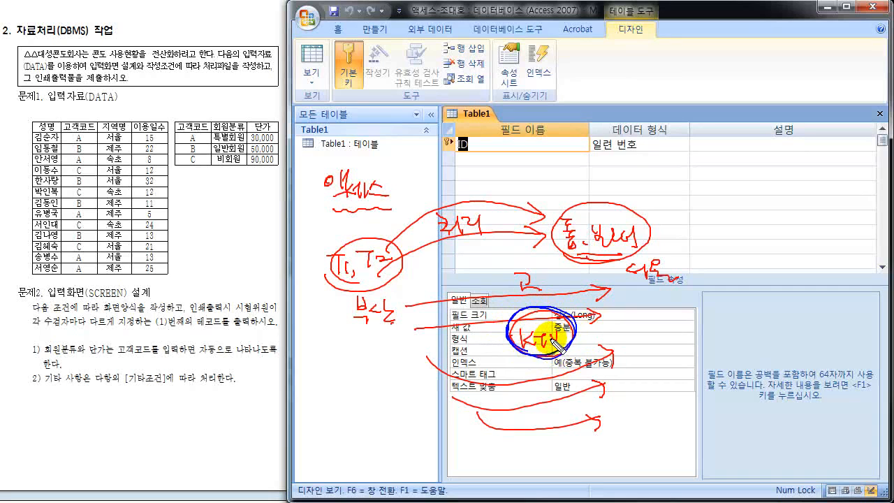
{"action": "left_click_drag", "start_coordinate": [539, 371], "coordinate": [546, 380]}
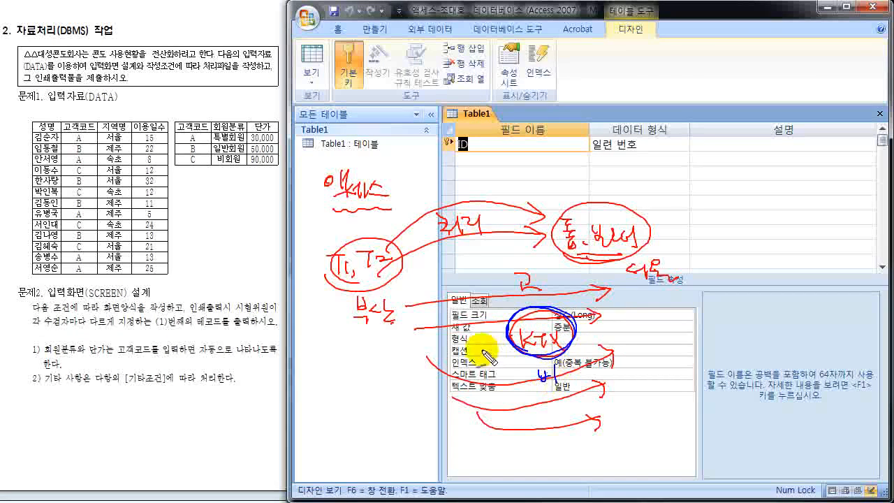
{"action": "mouse_move", "coordinate": [475, 334]}
{"action": "left_mouse_down"}
{"action": "mouse_move", "coordinate": [490, 347]}
{"action": "mouse_move", "coordinate": [503, 332]}
{"action": "mouse_move", "coordinate": [508, 340]}
{"action": "left_mouse_up"}
{"action": "mouse_move", "coordinate": [499, 340]}
{"action": "left_mouse_down"}
{"action": "mouse_move", "coordinate": [519, 348]}
{"action": "mouse_move", "coordinate": [469, 343]}
{"action": "mouse_move", "coordinate": [482, 357]}
{"action": "left_mouse_up"}
{"action": "mouse_move", "coordinate": [381, 311]}
{"action": "left_mouse_down"}
{"action": "mouse_move", "coordinate": [423, 341]}
{"action": "mouse_move", "coordinate": [482, 344]}
{"action": "mouse_move", "coordinate": [586, 305]}
{"action": "mouse_move", "coordinate": [619, 311]}
{"action": "mouse_move", "coordinate": [637, 293]}
{"action": "mouse_move", "coordinate": [642, 300]}
{"action": "left_mouse_up"}
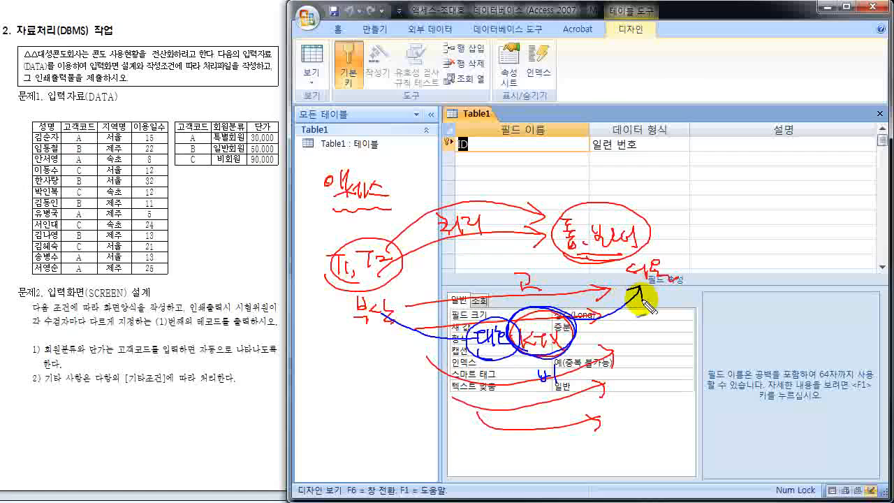
{"action": "mouse_move", "coordinate": [563, 224]}
{"action": "left_mouse_down"}
{"action": "mouse_move", "coordinate": [562, 255]}
{"action": "mouse_move", "coordinate": [551, 244]}
{"action": "mouse_move", "coordinate": [620, 225]}
{"action": "mouse_move", "coordinate": [647, 255]}
{"action": "mouse_move", "coordinate": [593, 246]}
{"action": "left_mouse_up"}
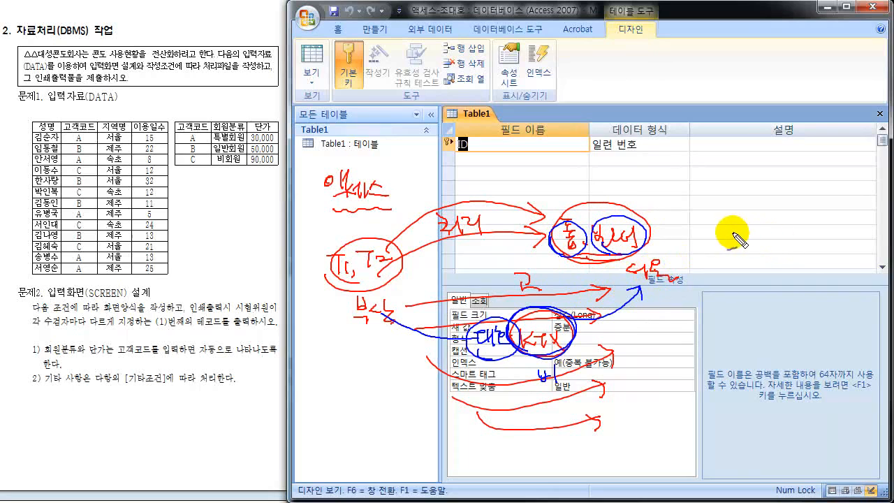
{"action": "mouse_move", "coordinate": [730, 227]}
{"action": "left_mouse_down"}
{"action": "mouse_move", "coordinate": [726, 237]}
{"action": "mouse_move", "coordinate": [742, 224]}
{"action": "mouse_move", "coordinate": [746, 235]}
{"action": "mouse_move", "coordinate": [735, 244]}
{"action": "mouse_move", "coordinate": [739, 278]}
{"action": "mouse_move", "coordinate": [758, 274]}
{"action": "mouse_move", "coordinate": [752, 300]}
{"action": "mouse_move", "coordinate": [795, 273]}
{"action": "mouse_move", "coordinate": [819, 315]}
{"action": "left_mouse_up"}
{"action": "mouse_move", "coordinate": [830, 278]}
{"action": "left_mouse_down"}
{"action": "mouse_move", "coordinate": [839, 278]}
{"action": "mouse_move", "coordinate": [839, 316]}
{"action": "left_mouse_up"}
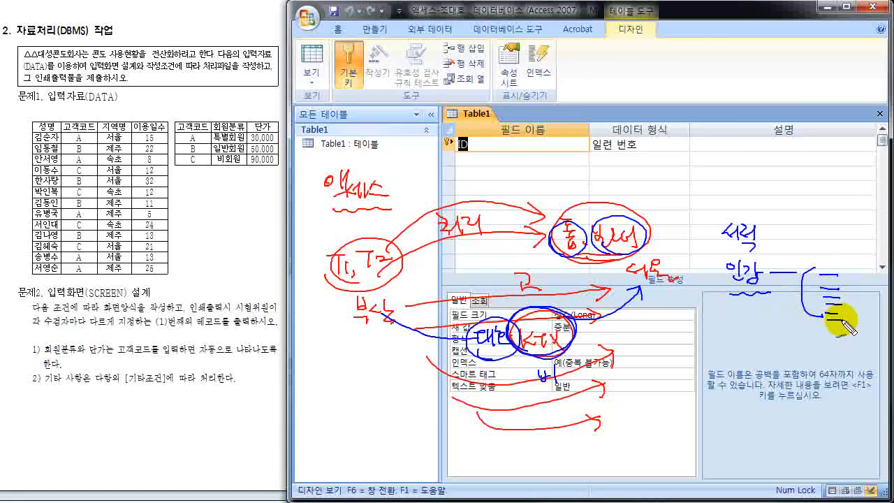
{"action": "left_click_drag", "start_coordinate": [730, 351], "coordinate": [757, 333]}
{"action": "mouse_move", "coordinate": [750, 333]}
{"action": "left_mouse_down"}
{"action": "mouse_move", "coordinate": [762, 345]}
{"action": "mouse_move", "coordinate": [795, 337]}
{"action": "mouse_move", "coordinate": [829, 363]}
{"action": "mouse_move", "coordinate": [842, 346]}
{"action": "mouse_move", "coordinate": [853, 359]}
{"action": "left_mouse_up"}
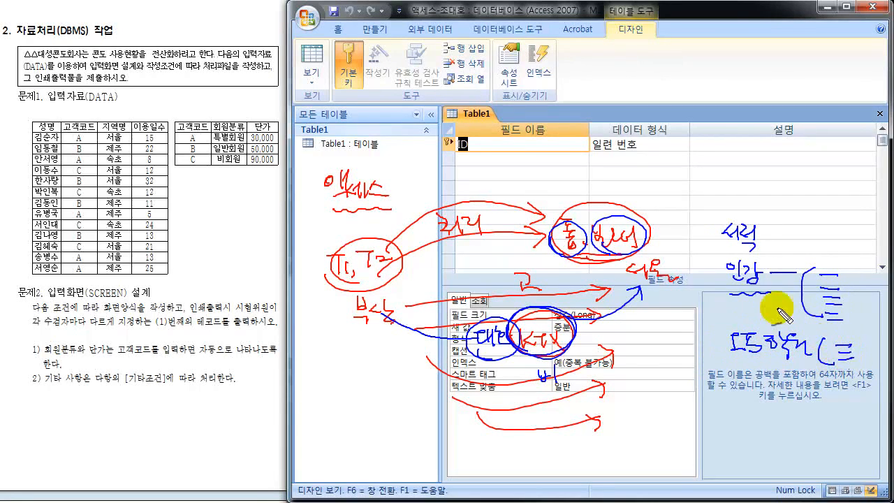
{"action": "left_click_drag", "start_coordinate": [717, 229], "coordinate": [723, 348]}
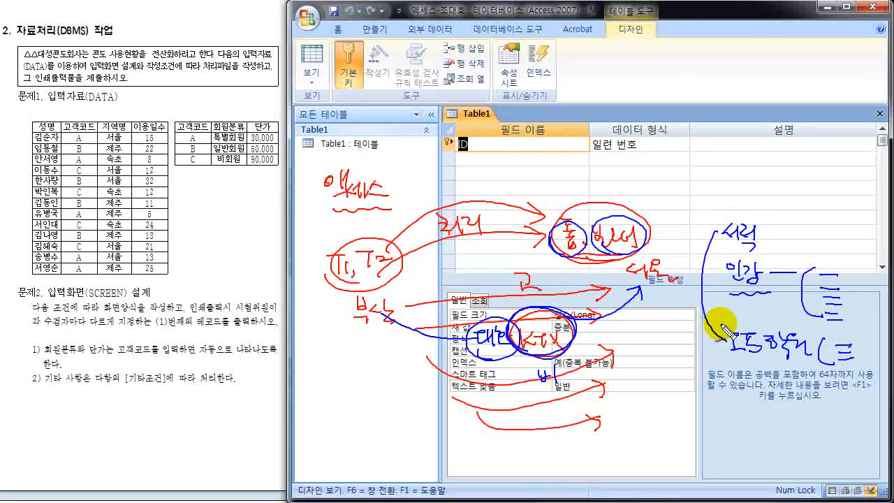
{"action": "left_click_drag", "start_coordinate": [395, 306], "coordinate": [480, 343]}
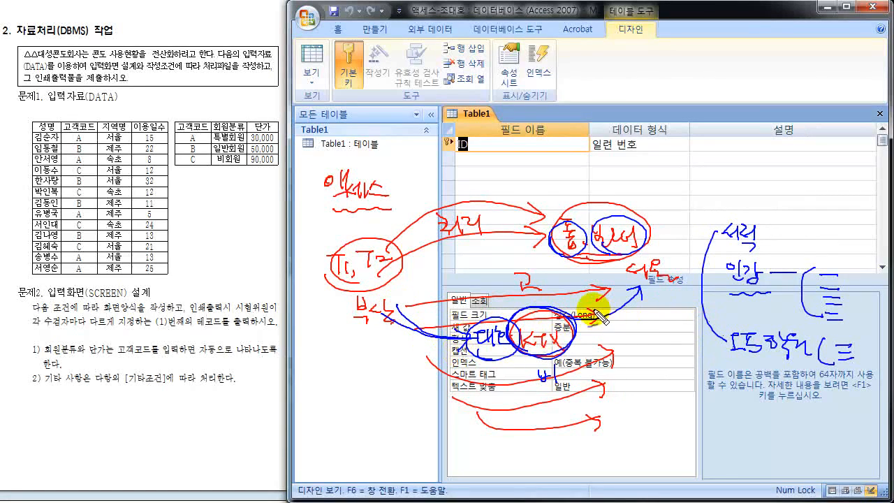
{"action": "left_click_drag", "start_coordinate": [638, 293], "coordinate": [646, 318]}
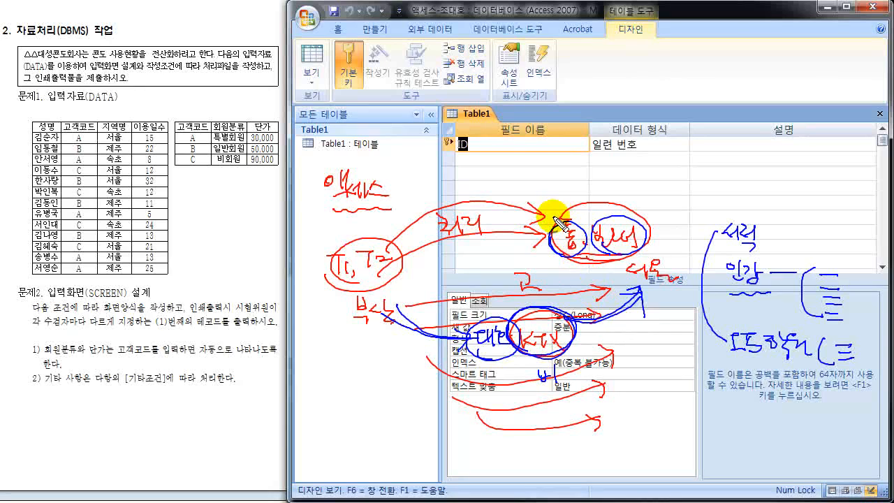
{"action": "key", "text": "Escape"}
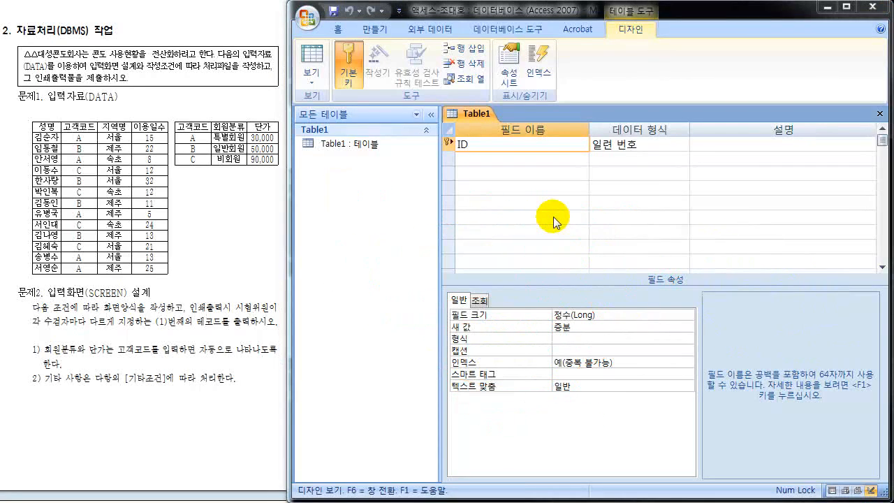
- Remove the primary key from Table1's ID field so its Indexed setting reads No
{"action": "right_click", "coordinate": [450, 145]}
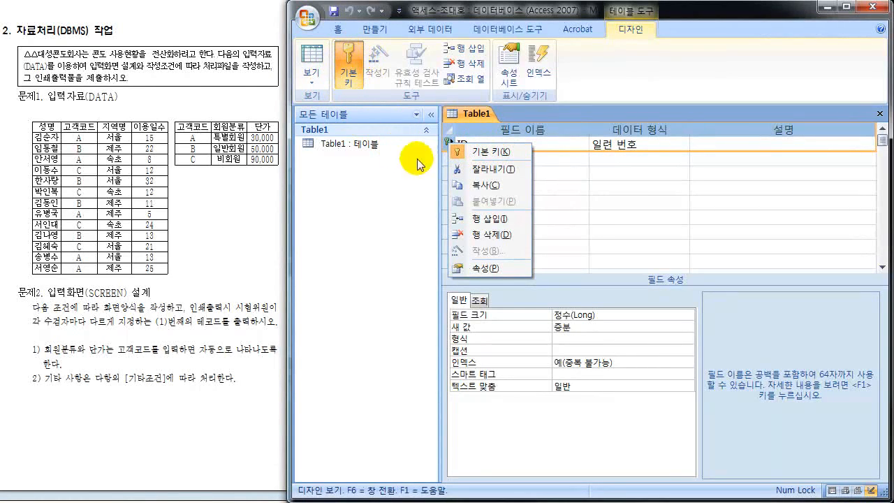
{"action": "left_click", "coordinate": [495, 149]}
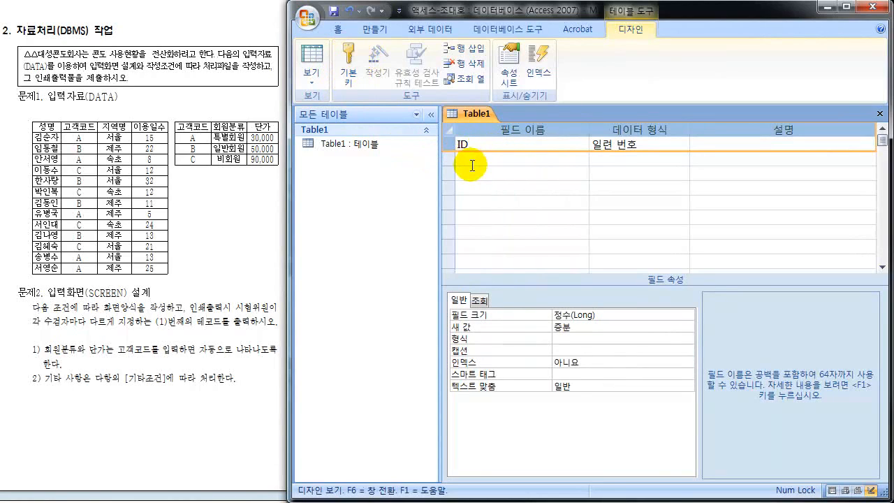
{"action": "left_click", "coordinate": [344, 62]}
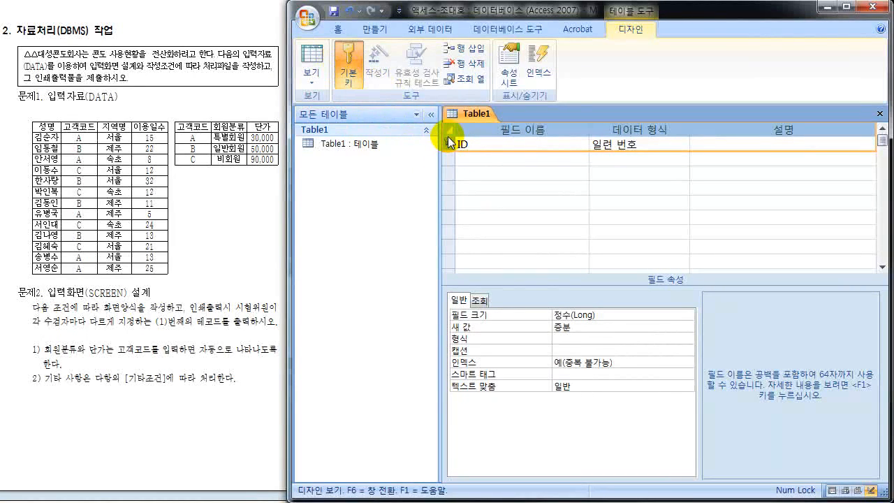
{"action": "left_click", "coordinate": [348, 60]}
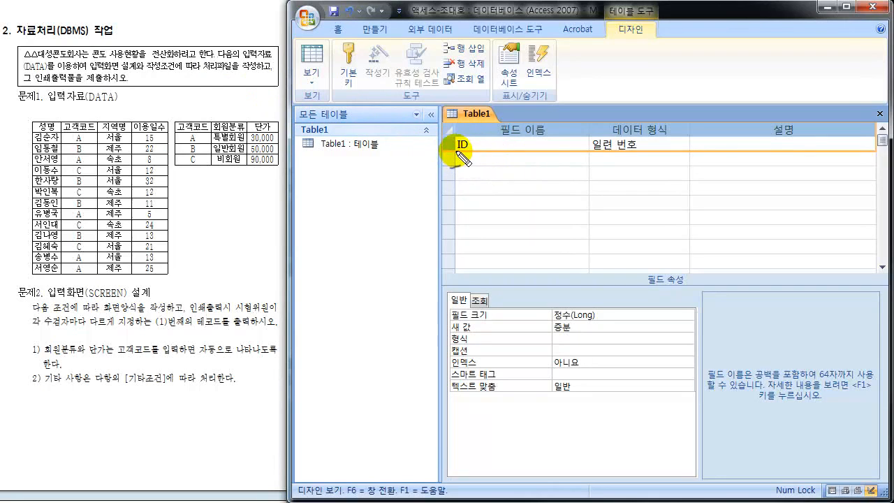
{"action": "left_click_drag", "start_coordinate": [507, 188], "coordinate": [531, 204]}
{"action": "mouse_move", "coordinate": [446, 142]}
{"action": "left_mouse_down"}
{"action": "mouse_move", "coordinate": [443, 156]}
{"action": "mouse_move", "coordinate": [456, 139]}
{"action": "mouse_move", "coordinate": [433, 149]}
{"action": "mouse_move", "coordinate": [447, 156]}
{"action": "left_mouse_up"}
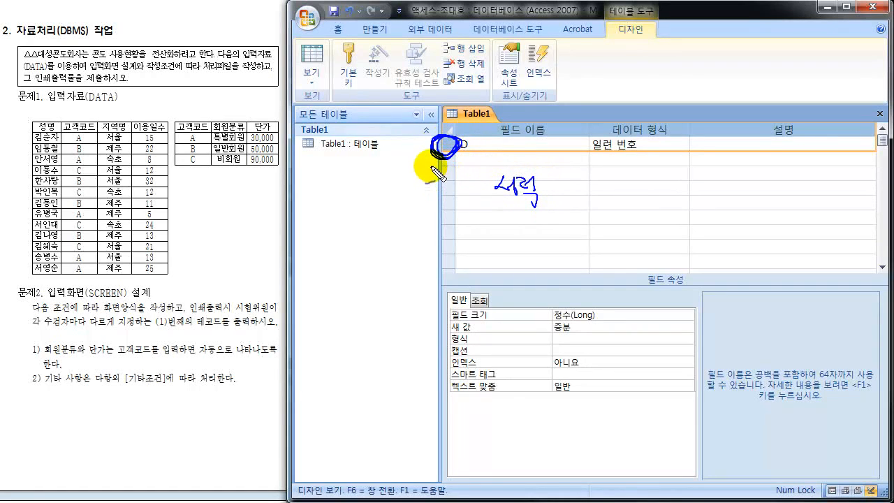
{"action": "mouse_move", "coordinate": [465, 138]}
{"action": "left_mouse_down"}
{"action": "mouse_move", "coordinate": [531, 104]}
{"action": "mouse_move", "coordinate": [577, 116]}
{"action": "mouse_move", "coordinate": [594, 97]}
{"action": "mouse_move", "coordinate": [563, 115]}
{"action": "left_mouse_up"}
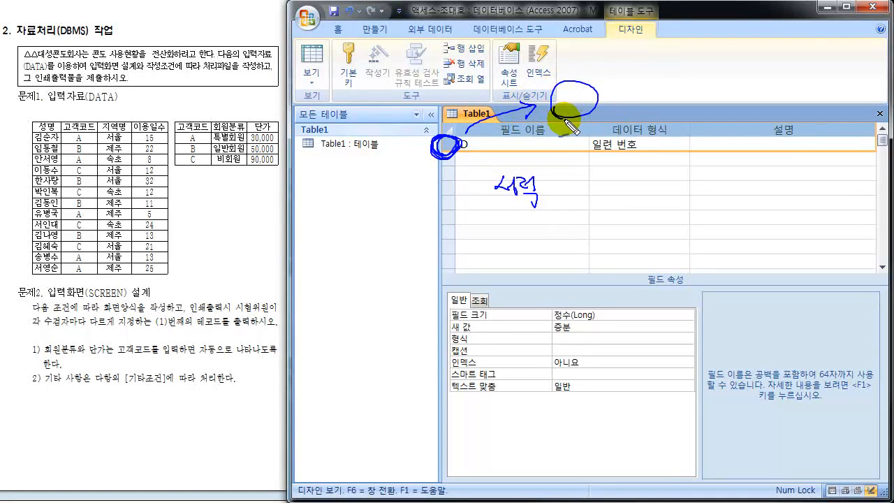
{"action": "left_click_drag", "start_coordinate": [493, 206], "coordinate": [646, 204]}
{"action": "left_click_drag", "start_coordinate": [647, 171], "coordinate": [653, 205]}
{"action": "left_click_drag", "start_coordinate": [487, 180], "coordinate": [489, 207]}
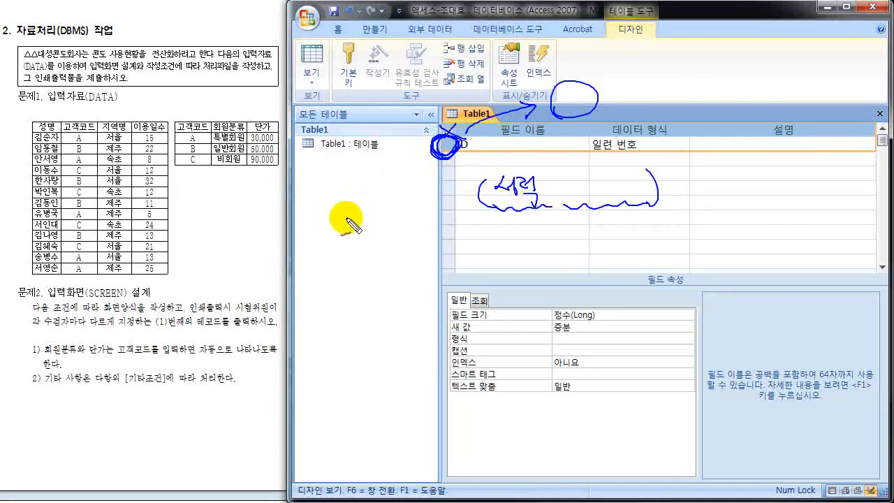
{"action": "mouse_move", "coordinate": [322, 243]}
{"action": "left_mouse_down"}
{"action": "mouse_move", "coordinate": [356, 219]}
{"action": "mouse_move", "coordinate": [323, 244]}
{"action": "left_mouse_up"}
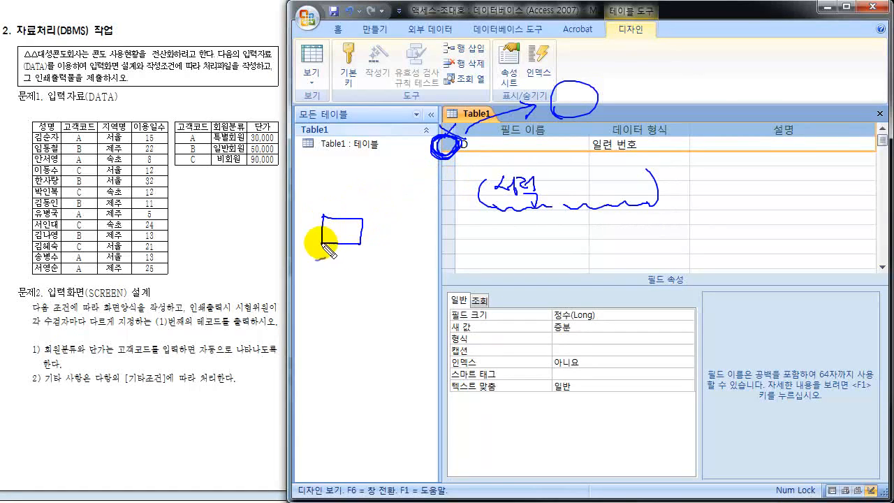
{"action": "mouse_move", "coordinate": [377, 217]}
{"action": "left_mouse_down"}
{"action": "mouse_move", "coordinate": [412, 217]}
{"action": "mouse_move", "coordinate": [378, 245]}
{"action": "left_mouse_up"}
{"action": "mouse_move", "coordinate": [428, 218]}
{"action": "left_mouse_down"}
{"action": "mouse_move", "coordinate": [428, 245]}
{"action": "mouse_move", "coordinate": [480, 230]}
{"action": "mouse_move", "coordinate": [431, 246]}
{"action": "left_mouse_up"}
{"action": "left_click_drag", "start_coordinate": [339, 224], "coordinate": [339, 243]}
{"action": "mouse_move", "coordinate": [389, 228]}
{"action": "left_mouse_down"}
{"action": "mouse_move", "coordinate": [407, 244]}
{"action": "mouse_move", "coordinate": [458, 235]}
{"action": "mouse_move", "coordinate": [445, 245]}
{"action": "left_mouse_up"}
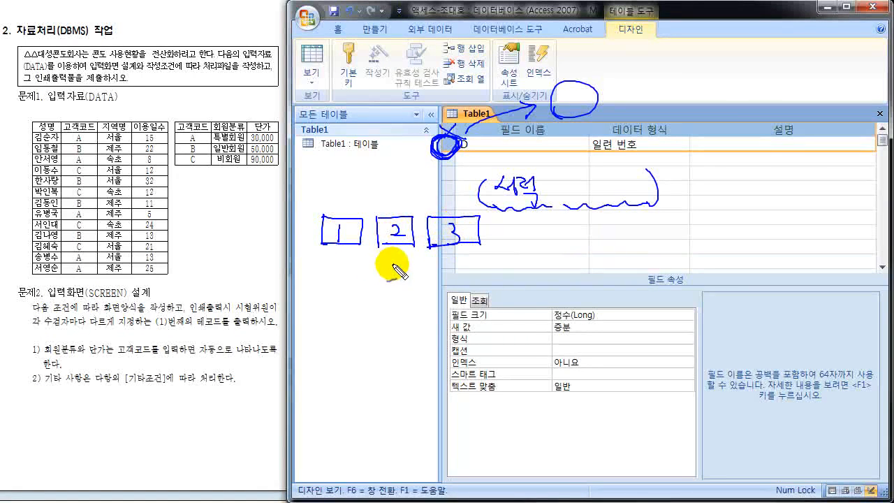
{"action": "left_click_drag", "start_coordinate": [393, 267], "coordinate": [395, 263]}
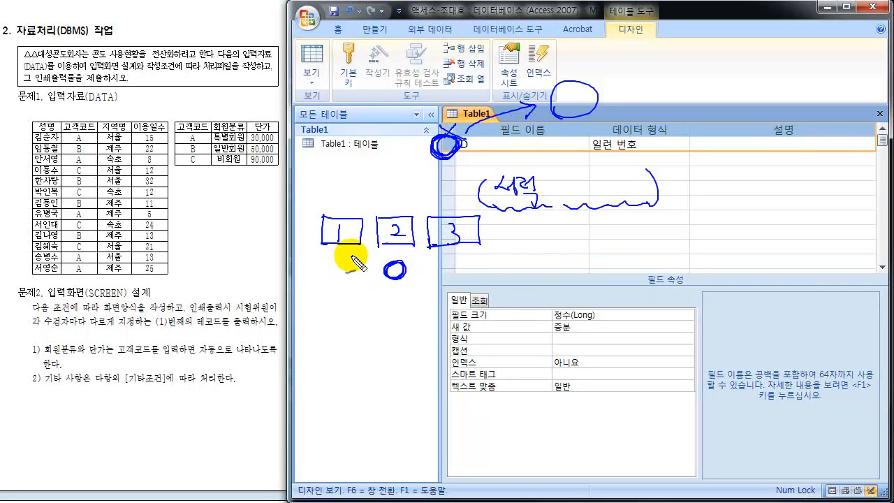
{"action": "left_click_drag", "start_coordinate": [347, 257], "coordinate": [342, 264]}
{"action": "left_click_drag", "start_coordinate": [464, 260], "coordinate": [448, 255]}
{"action": "mouse_move", "coordinate": [394, 266]}
{"action": "left_mouse_down"}
{"action": "mouse_move", "coordinate": [398, 278]}
{"action": "mouse_move", "coordinate": [394, 238]}
{"action": "mouse_move", "coordinate": [401, 247]}
{"action": "left_mouse_up"}
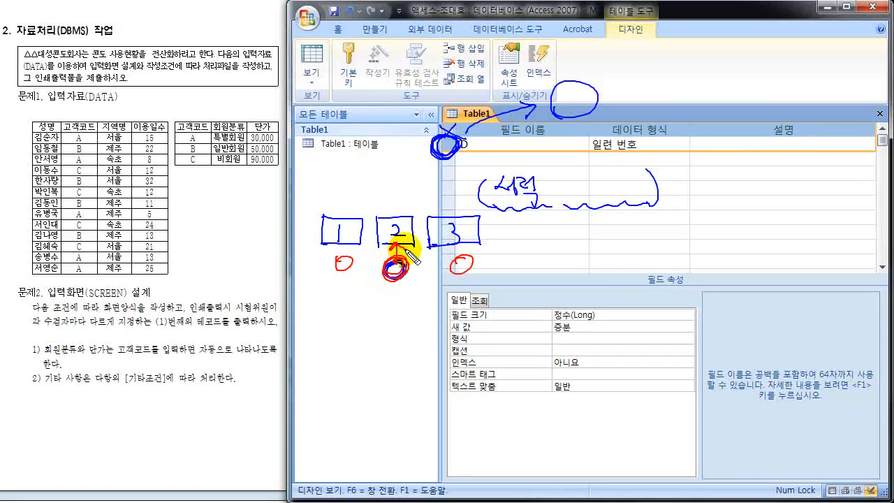
{"action": "mouse_move", "coordinate": [347, 257]}
{"action": "left_mouse_down"}
{"action": "mouse_move", "coordinate": [345, 275]}
{"action": "mouse_move", "coordinate": [340, 251]}
{"action": "left_mouse_up"}
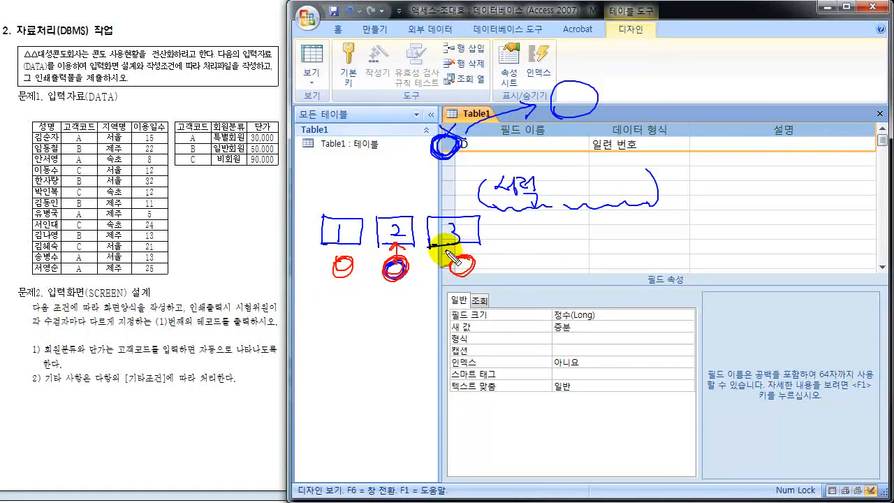
{"action": "mouse_move", "coordinate": [431, 210]}
{"action": "left_mouse_down"}
{"action": "mouse_move", "coordinate": [360, 221]}
{"action": "mouse_move", "coordinate": [433, 210]}
{"action": "mouse_move", "coordinate": [370, 210]}
{"action": "mouse_move", "coordinate": [423, 207]}
{"action": "mouse_move", "coordinate": [387, 202]}
{"action": "mouse_move", "coordinate": [436, 208]}
{"action": "mouse_move", "coordinate": [362, 215]}
{"action": "mouse_move", "coordinate": [442, 217]}
{"action": "mouse_move", "coordinate": [395, 227]}
{"action": "mouse_move", "coordinate": [396, 243]}
{"action": "mouse_move", "coordinate": [394, 234]}
{"action": "left_mouse_up"}
{"action": "left_click_drag", "start_coordinate": [394, 268], "coordinate": [399, 278]}
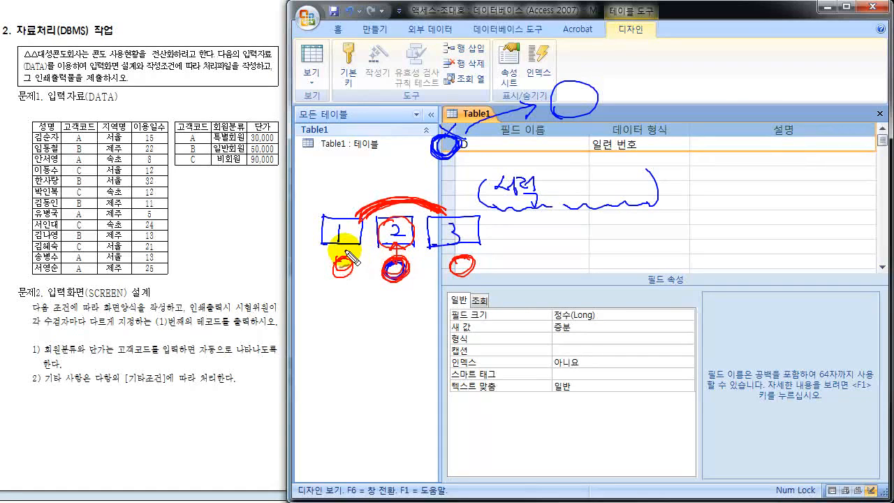
{"action": "mouse_move", "coordinate": [456, 260]}
{"action": "left_mouse_down"}
{"action": "mouse_move", "coordinate": [465, 264]}
{"action": "mouse_move", "coordinate": [454, 268]}
{"action": "left_mouse_up"}
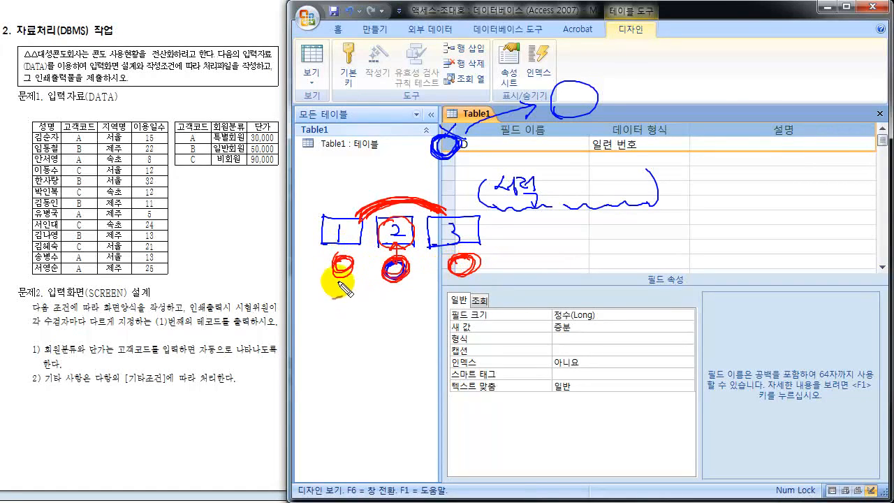
{"action": "mouse_move", "coordinate": [448, 278]}
{"action": "left_mouse_down"}
{"action": "mouse_move", "coordinate": [338, 293]}
{"action": "mouse_move", "coordinate": [378, 307]}
{"action": "left_mouse_up"}
{"action": "mouse_move", "coordinate": [411, 274]}
{"action": "left_mouse_down"}
{"action": "mouse_move", "coordinate": [387, 261]}
{"action": "mouse_move", "coordinate": [371, 282]}
{"action": "mouse_move", "coordinate": [353, 281]}
{"action": "left_mouse_up"}
{"action": "left_click_drag", "start_coordinate": [406, 275], "coordinate": [447, 274]}
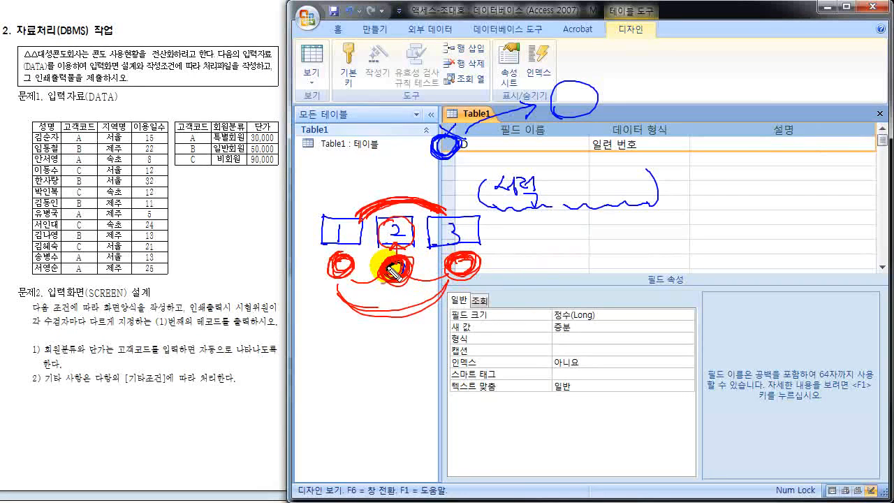
{"action": "mouse_move", "coordinate": [321, 266]}
{"action": "left_mouse_down"}
{"action": "mouse_move", "coordinate": [310, 280]}
{"action": "mouse_move", "coordinate": [321, 280]}
{"action": "left_mouse_up"}
{"action": "left_click_drag", "start_coordinate": [502, 258], "coordinate": [493, 271]}
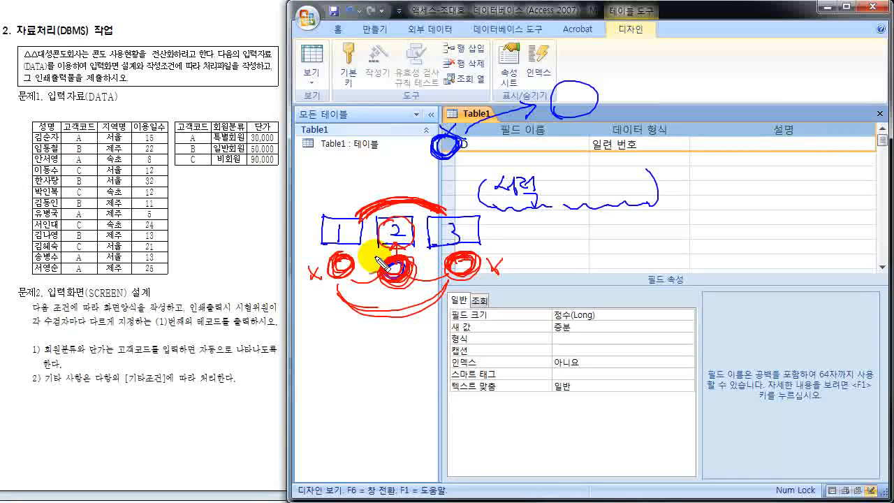
- Mark the source headings 성명, 고객코드, 지역명 and 이용일수 in ink, then clear it
{"action": "key", "text": "Escape"}
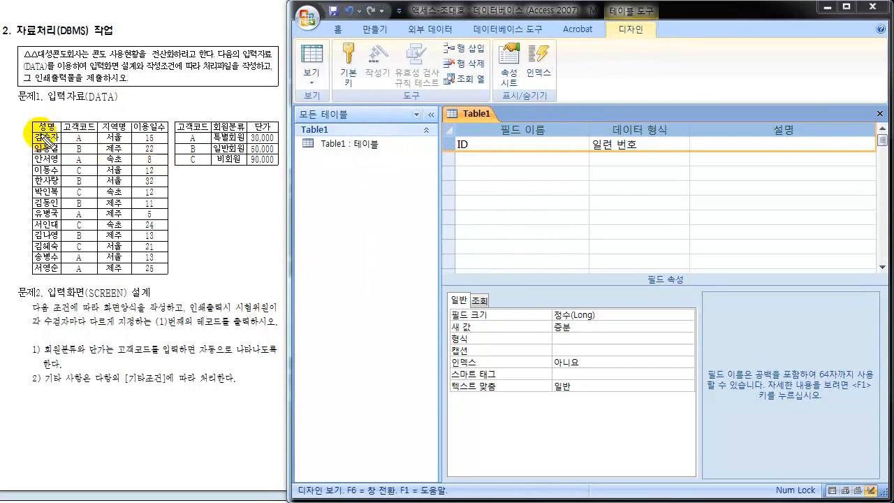
{"action": "mouse_move", "coordinate": [33, 130]}
{"action": "left_mouse_down"}
{"action": "mouse_move", "coordinate": [77, 116]}
{"action": "mouse_move", "coordinate": [70, 134]}
{"action": "left_mouse_up"}
{"action": "mouse_move", "coordinate": [100, 132]}
{"action": "left_mouse_down"}
{"action": "mouse_move", "coordinate": [116, 136]}
{"action": "mouse_move", "coordinate": [99, 123]}
{"action": "mouse_move", "coordinate": [103, 133]}
{"action": "mouse_move", "coordinate": [166, 117]}
{"action": "mouse_move", "coordinate": [148, 137]}
{"action": "left_mouse_up"}
{"action": "mouse_move", "coordinate": [480, 137]}
{"action": "left_mouse_down"}
{"action": "mouse_move", "coordinate": [491, 191]}
{"action": "mouse_move", "coordinate": [502, 187]}
{"action": "left_mouse_up"}
{"action": "left_click_drag", "start_coordinate": [168, 116], "coordinate": [171, 134]}
{"action": "left_click_drag", "start_coordinate": [29, 117], "coordinate": [25, 133]}
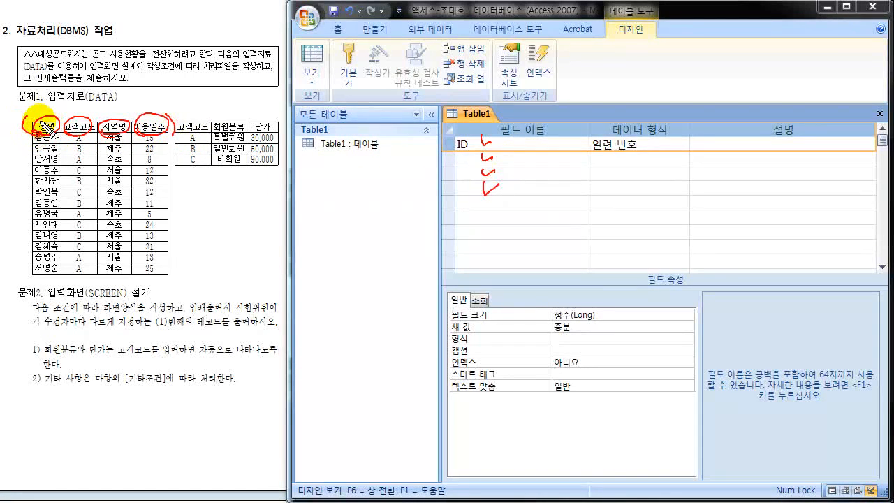
{"action": "key", "text": "Escape"}
- Rename the ID field to 성명
{"action": "left_click", "coordinate": [481, 143]}
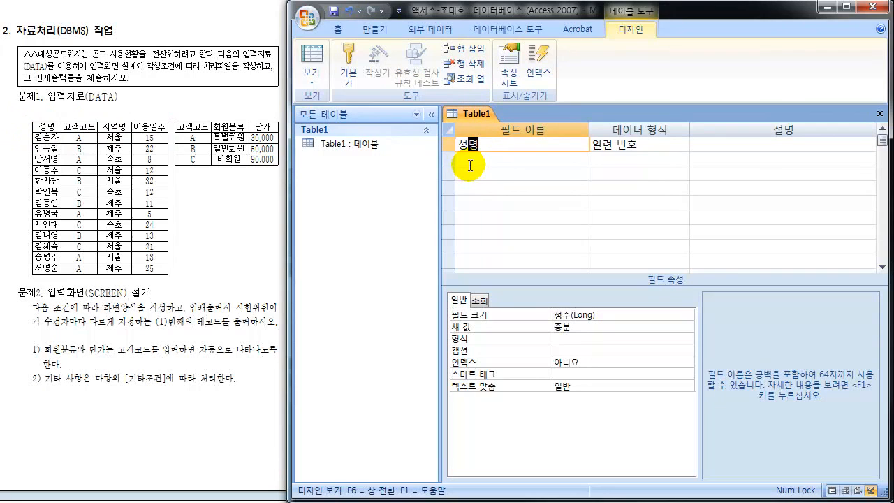
{"action": "type", "text": "성명"}
{"action": "left_click", "coordinate": [470, 161]}
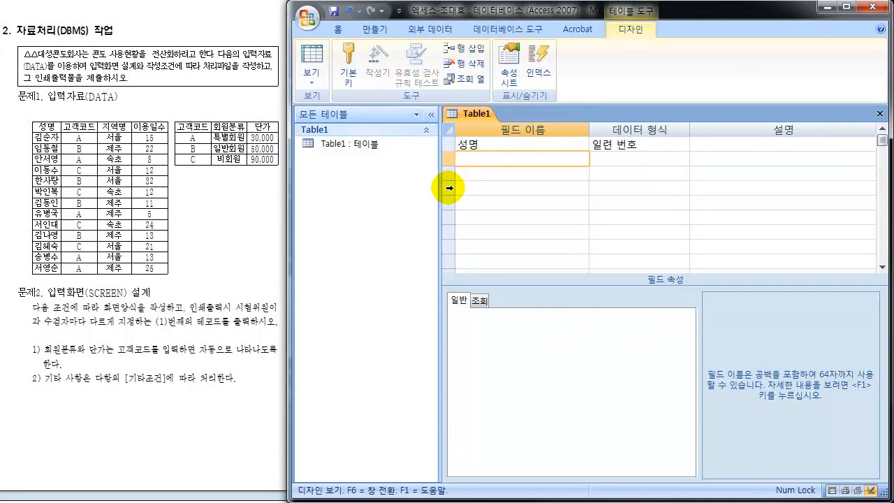
- In Access Options > 고급, make the Enter key move to the next record (다음 레코드로)
{"action": "left_click", "coordinate": [307, 16]}
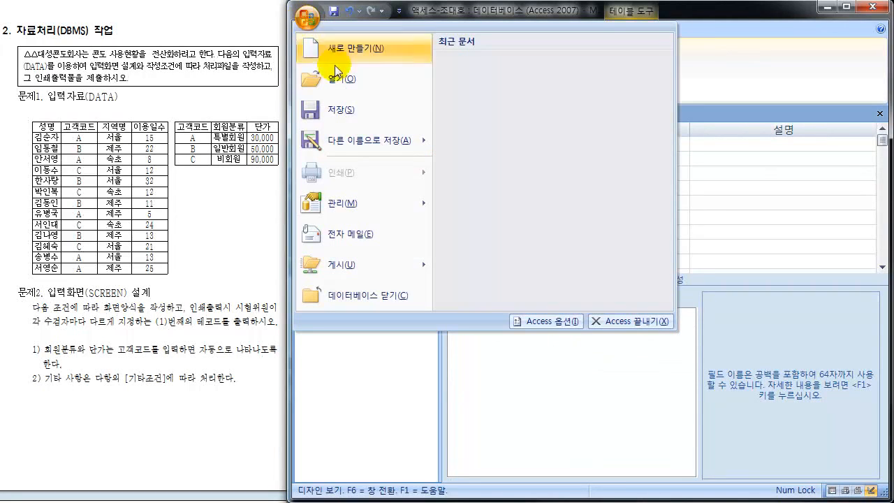
{"action": "left_click", "coordinate": [545, 322]}
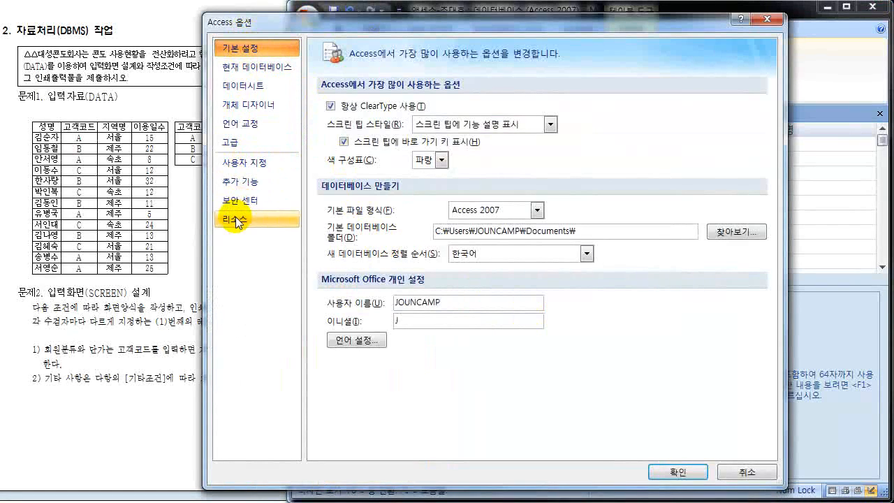
{"action": "left_click", "coordinate": [247, 144]}
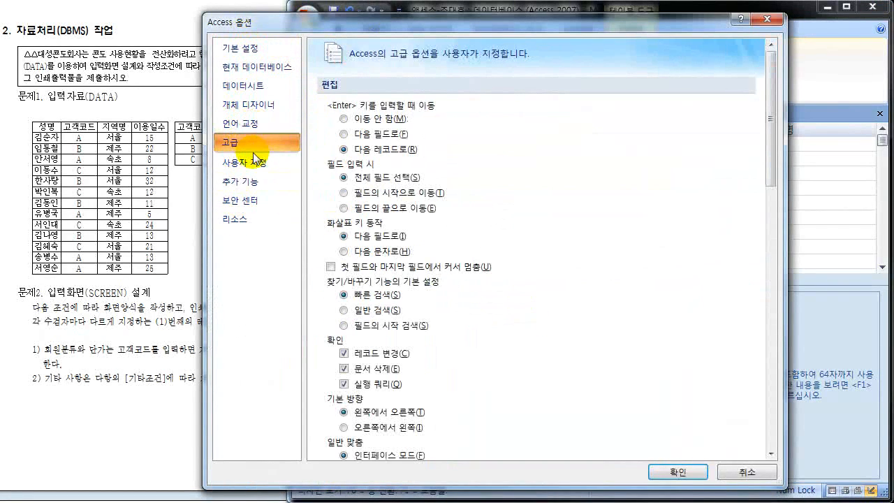
{"action": "left_click", "coordinate": [344, 134]}
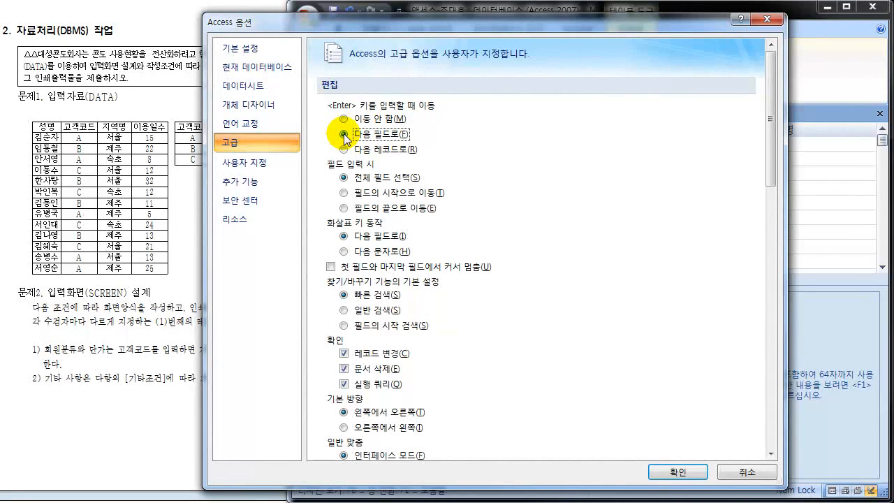
{"action": "left_click", "coordinate": [343, 149]}
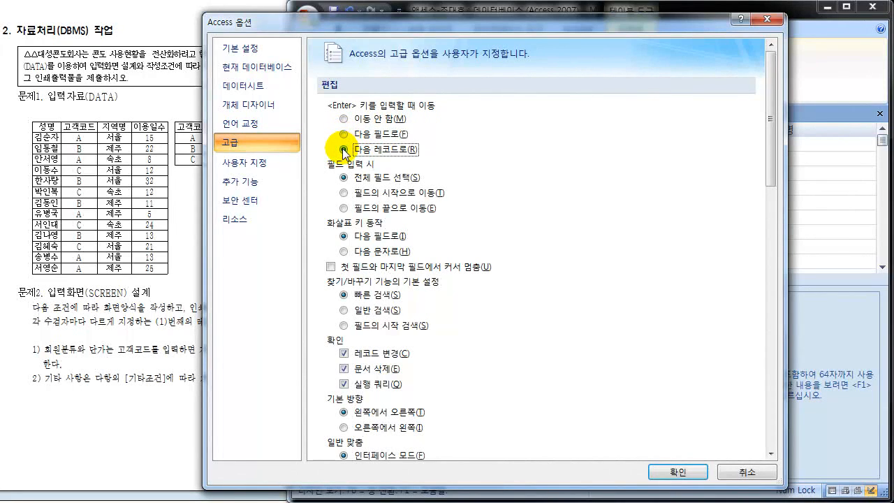
{"action": "left_click", "coordinate": [661, 471]}
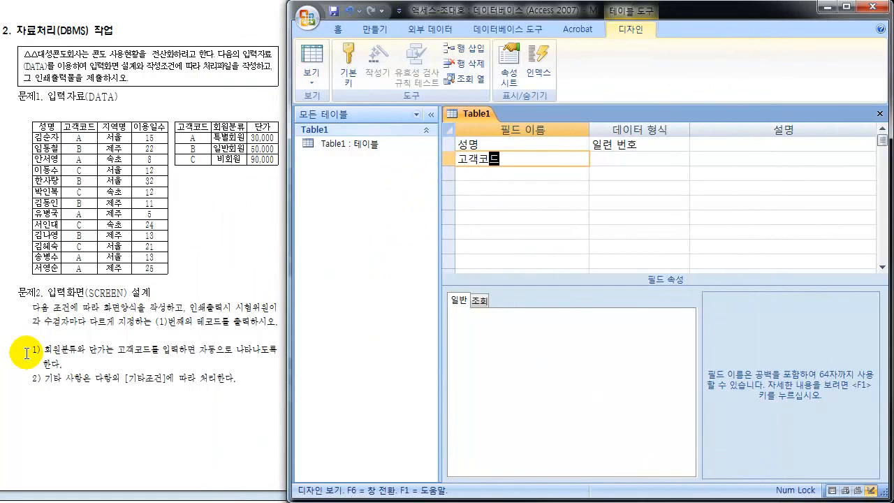
- Enter 지역명 and 이용일수 as field names below 고객코드
{"action": "key", "text": "Down"}
{"action": "type", "text": "지역"}
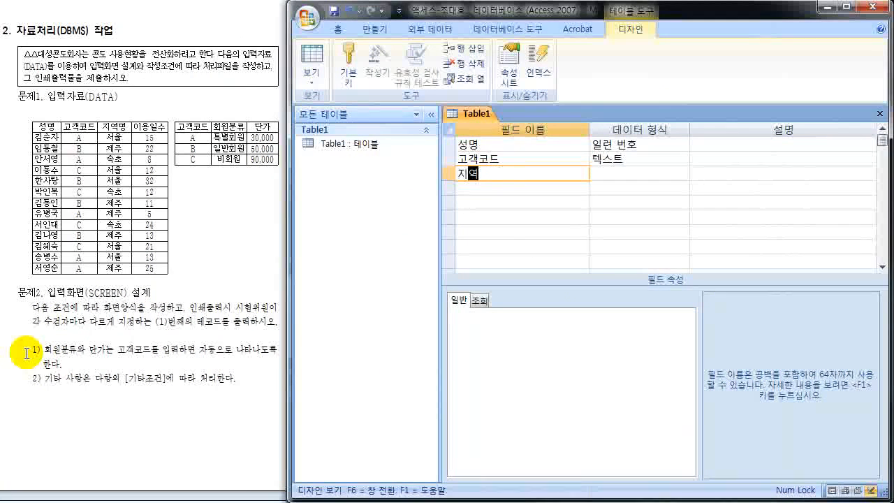
{"action": "type", "text": "명"}
{"action": "key", "text": "Down"}
{"action": "type", "text": "이용일"}
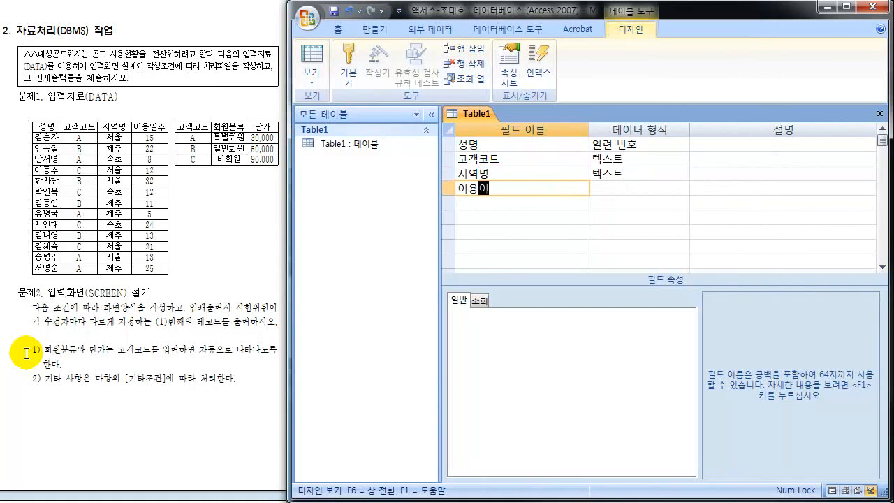
{"action": "key", "text": "Down"}
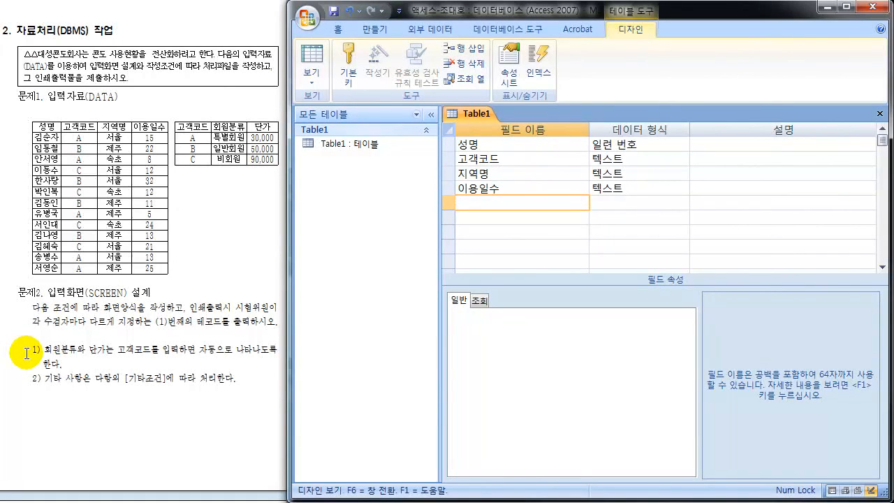
- Draw pen annotations over the source data and the table design
{"action": "mouse_move", "coordinate": [623, 139]}
{"action": "left_mouse_down"}
{"action": "mouse_move", "coordinate": [661, 117]}
{"action": "mouse_move", "coordinate": [622, 137]}
{"action": "left_mouse_up"}
{"action": "mouse_move", "coordinate": [663, 100]}
{"action": "left_mouse_down"}
{"action": "mouse_move", "coordinate": [670, 114]}
{"action": "mouse_move", "coordinate": [659, 104]}
{"action": "mouse_move", "coordinate": [667, 97]}
{"action": "mouse_move", "coordinate": [644, 110]}
{"action": "left_mouse_up"}
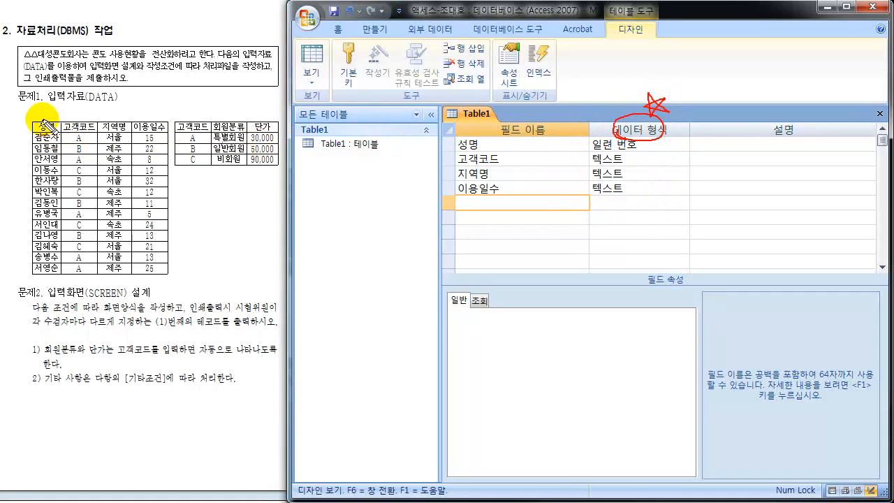
{"action": "mouse_move", "coordinate": [44, 124]}
{"action": "left_mouse_down"}
{"action": "mouse_move", "coordinate": [38, 131]}
{"action": "mouse_move", "coordinate": [162, 124]}
{"action": "left_mouse_up"}
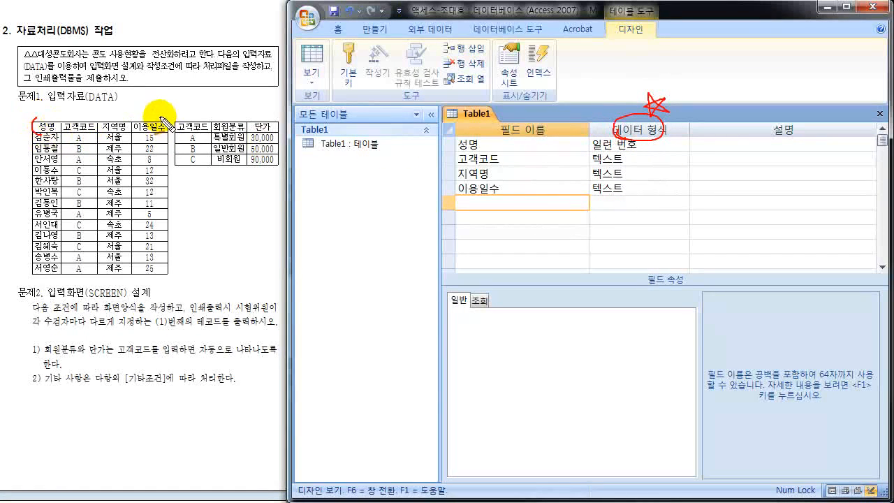
{"action": "mouse_move", "coordinate": [45, 135]}
{"action": "left_mouse_down"}
{"action": "mouse_move", "coordinate": [39, 117]}
{"action": "mouse_move", "coordinate": [53, 138]}
{"action": "mouse_move", "coordinate": [20, 202]}
{"action": "mouse_move", "coordinate": [22, 258]}
{"action": "mouse_move", "coordinate": [59, 254]}
{"action": "mouse_move", "coordinate": [68, 176]}
{"action": "mouse_move", "coordinate": [58, 137]}
{"action": "left_mouse_up"}
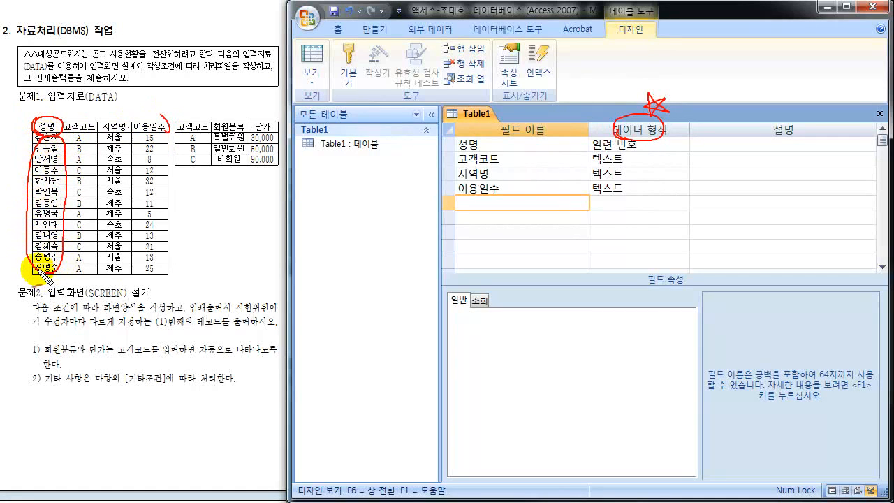
{"action": "mouse_move", "coordinate": [37, 280]}
{"action": "left_mouse_down"}
{"action": "mouse_move", "coordinate": [42, 294]}
{"action": "mouse_move", "coordinate": [40, 286]}
{"action": "mouse_move", "coordinate": [65, 289]}
{"action": "mouse_move", "coordinate": [68, 279]}
{"action": "mouse_move", "coordinate": [84, 278]}
{"action": "left_mouse_up"}
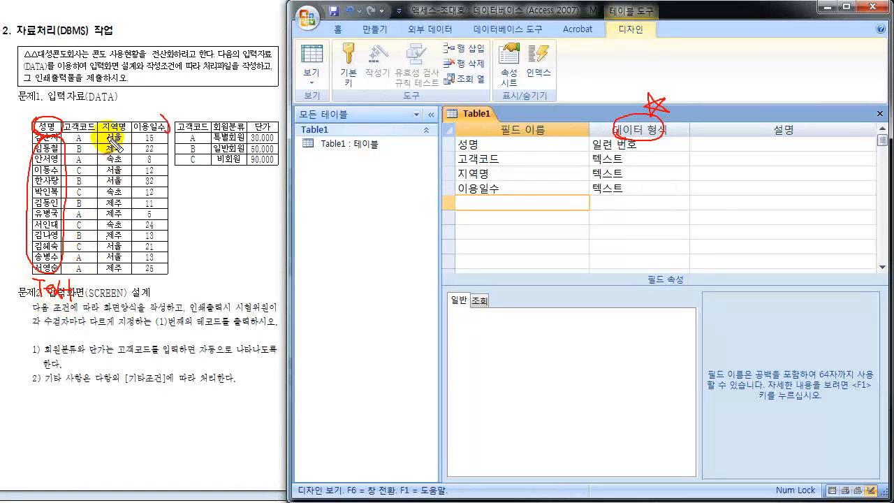
{"action": "mouse_move", "coordinate": [68, 231]}
{"action": "left_mouse_down"}
{"action": "mouse_move", "coordinate": [73, 276]}
{"action": "mouse_move", "coordinate": [136, 241]}
{"action": "mouse_move", "coordinate": [129, 159]}
{"action": "mouse_move", "coordinate": [82, 138]}
{"action": "left_mouse_up"}
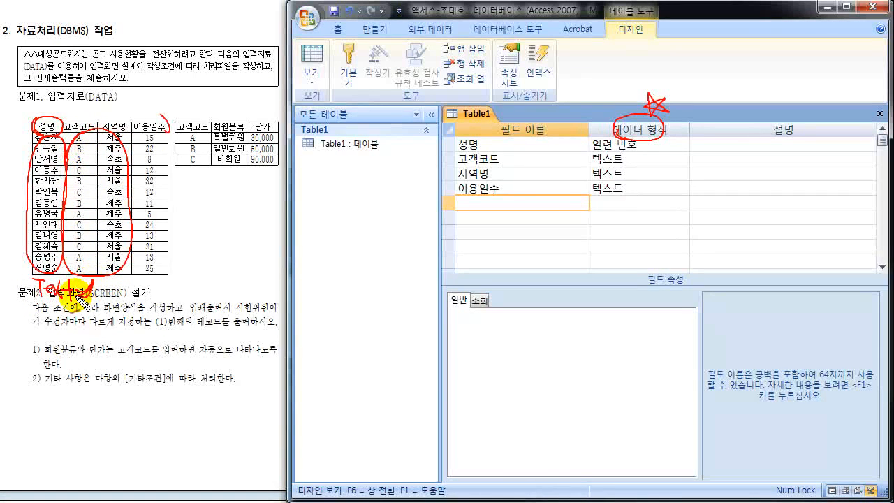
{"action": "mouse_move", "coordinate": [173, 139]}
{"action": "left_mouse_down"}
{"action": "mouse_move", "coordinate": [143, 185]}
{"action": "mouse_move", "coordinate": [147, 280]}
{"action": "mouse_move", "coordinate": [193, 231]}
{"action": "mouse_move", "coordinate": [183, 154]}
{"action": "left_mouse_up"}
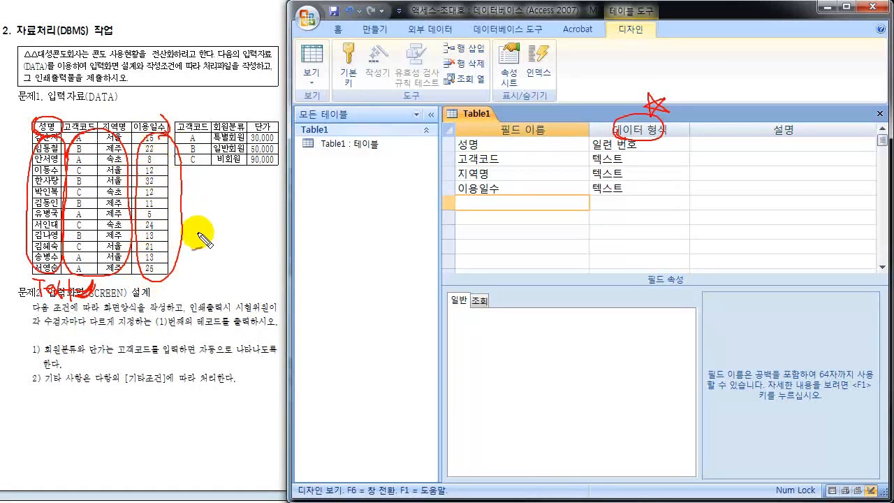
{"action": "mouse_move", "coordinate": [202, 267]}
{"action": "left_mouse_down"}
{"action": "mouse_move", "coordinate": [241, 249]}
{"action": "mouse_move", "coordinate": [250, 277]}
{"action": "left_mouse_up"}
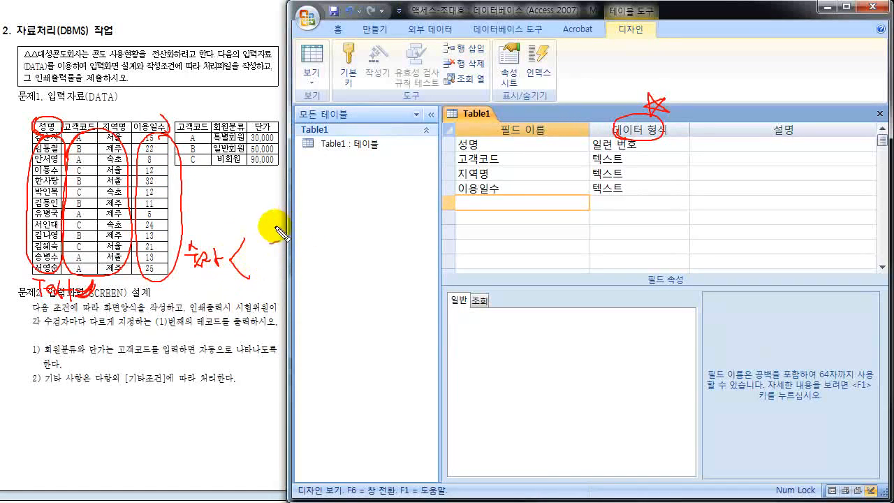
{"action": "mouse_move", "coordinate": [258, 243]}
{"action": "left_mouse_down"}
{"action": "mouse_move", "coordinate": [283, 241]}
{"action": "mouse_move", "coordinate": [276, 253]}
{"action": "left_mouse_up"}
{"action": "mouse_move", "coordinate": [276, 287]}
{"action": "left_mouse_down"}
{"action": "mouse_move", "coordinate": [287, 260]}
{"action": "mouse_move", "coordinate": [289, 297]}
{"action": "mouse_move", "coordinate": [264, 264]}
{"action": "mouse_move", "coordinate": [297, 256]}
{"action": "left_mouse_up"}
{"action": "left_click_drag", "start_coordinate": [318, 226], "coordinate": [318, 245]}
{"action": "mouse_move", "coordinate": [334, 233]}
{"action": "left_mouse_down"}
{"action": "mouse_move", "coordinate": [393, 230]}
{"action": "mouse_move", "coordinate": [408, 218]}
{"action": "mouse_move", "coordinate": [427, 229]}
{"action": "left_mouse_up"}
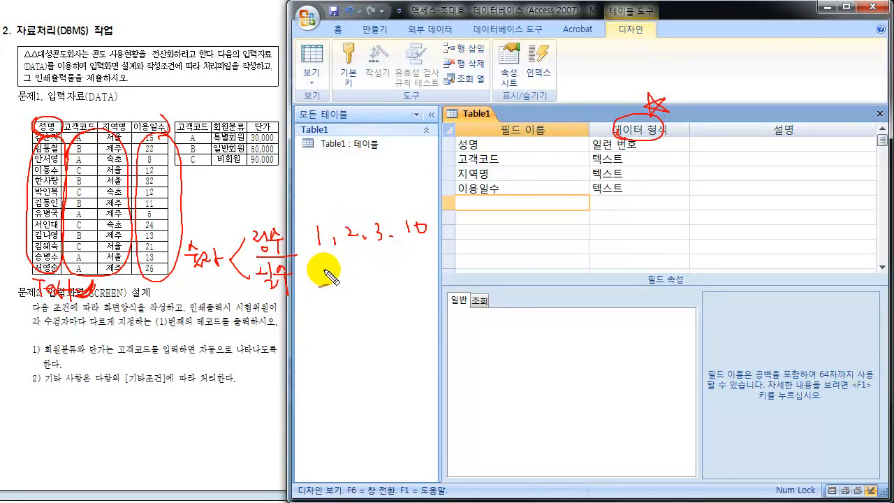
{"action": "mouse_move", "coordinate": [327, 274]}
{"action": "left_mouse_down"}
{"action": "mouse_move", "coordinate": [363, 265]}
{"action": "mouse_move", "coordinate": [408, 274]}
{"action": "mouse_move", "coordinate": [412, 264]}
{"action": "left_mouse_up"}
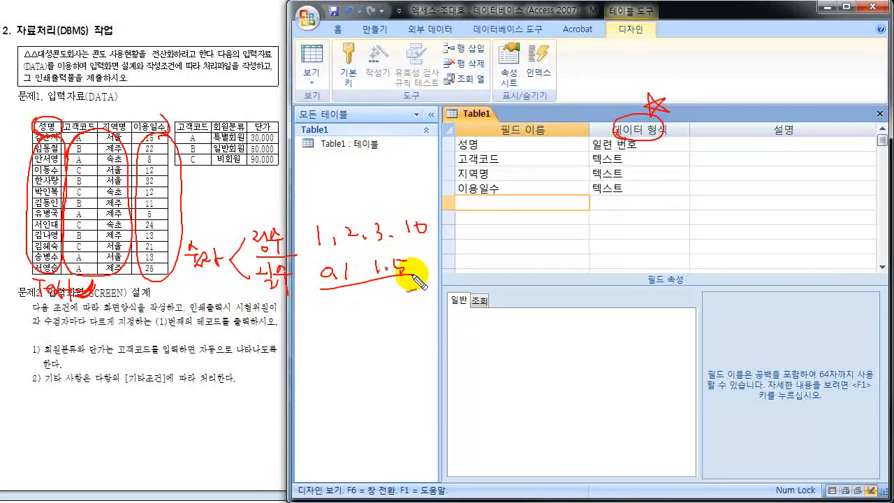
{"action": "mouse_move", "coordinate": [346, 306]}
{"action": "left_mouse_down"}
{"action": "mouse_move", "coordinate": [371, 315]}
{"action": "mouse_move", "coordinate": [391, 300]}
{"action": "mouse_move", "coordinate": [427, 294]}
{"action": "left_mouse_up"}
{"action": "left_click_drag", "start_coordinate": [423, 257], "coordinate": [434, 294]}
{"action": "left_click_drag", "start_coordinate": [317, 277], "coordinate": [323, 308]}
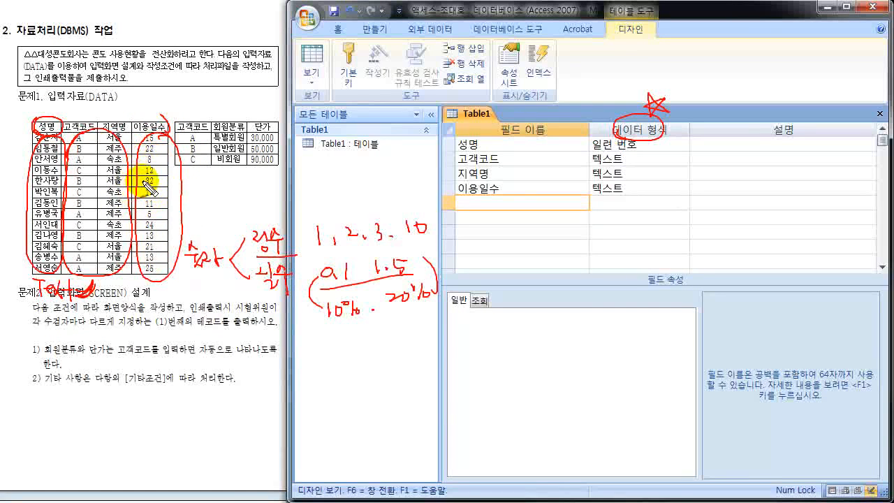
- Change the 성명 field's data type from 일련 번호 to 텍스트
{"action": "key", "text": "Escape"}
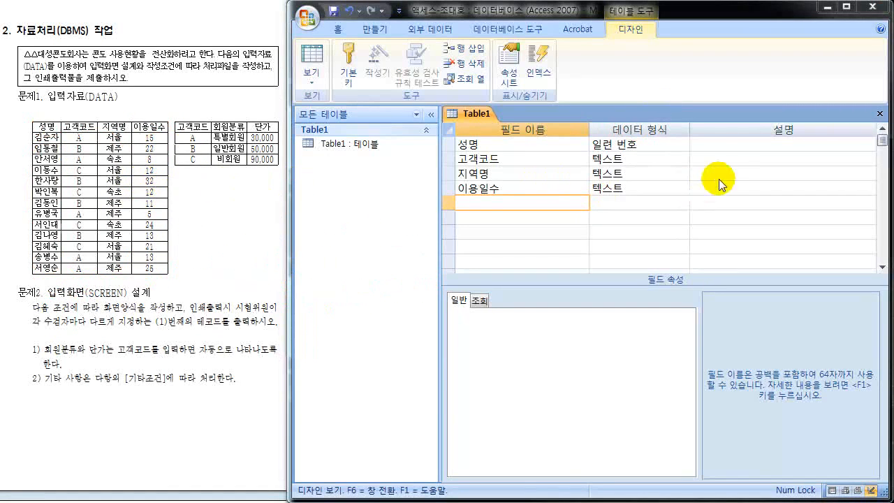
{"action": "left_click", "coordinate": [506, 145]}
{"action": "left_click", "coordinate": [642, 145]}
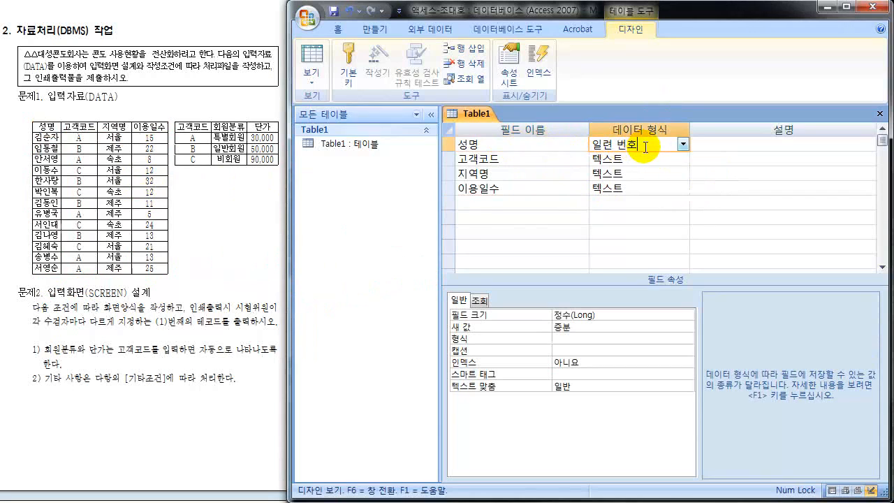
{"action": "left_click", "coordinate": [683, 146]}
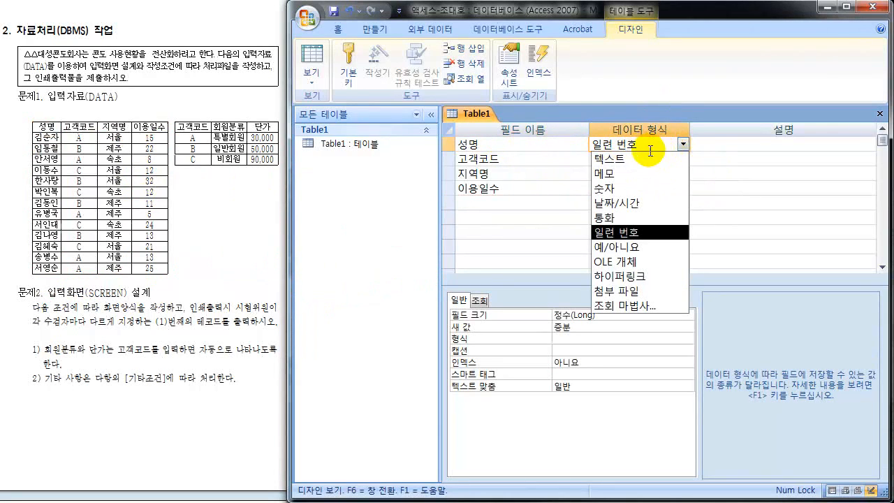
{"action": "left_click", "coordinate": [618, 161]}
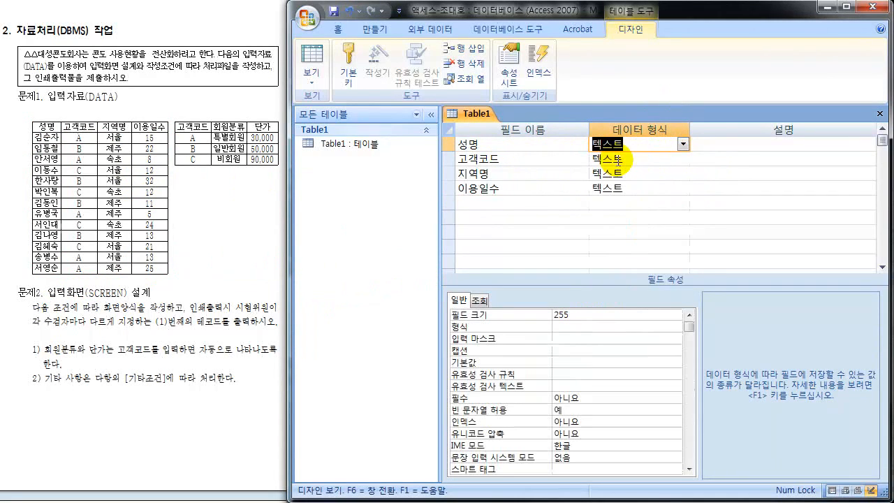
- Set the 이용일수 field's data type to 숫자
{"action": "left_click", "coordinate": [550, 161]}
{"action": "left_click", "coordinate": [528, 176]}
{"action": "left_click", "coordinate": [522, 190]}
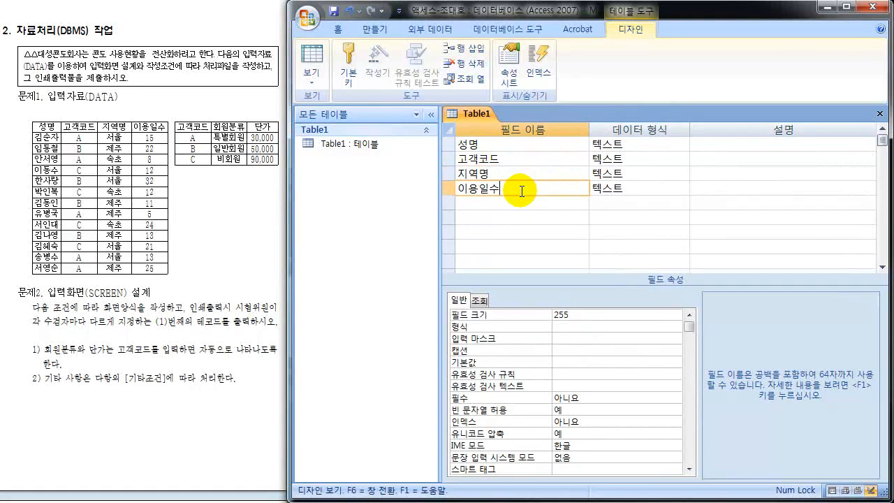
{"action": "left_click", "coordinate": [643, 187]}
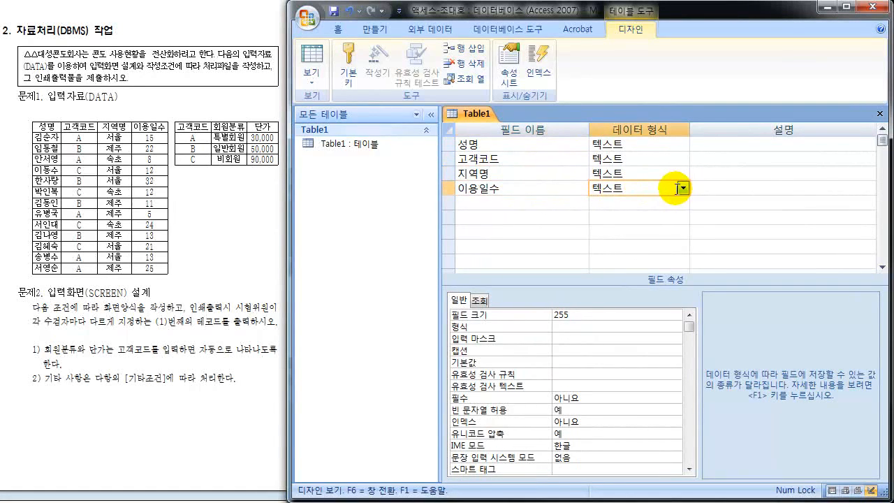
{"action": "left_click", "coordinate": [682, 188]}
{"action": "left_click", "coordinate": [610, 234]}
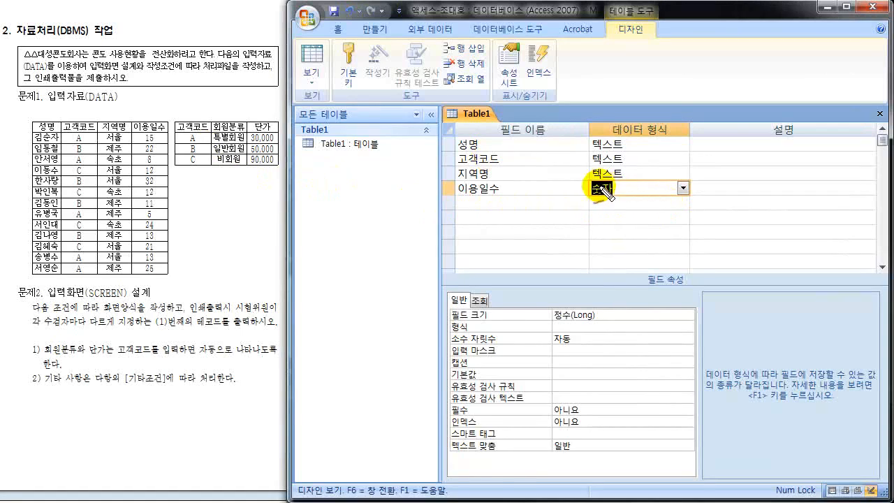
{"action": "mouse_move", "coordinate": [592, 194]}
{"action": "left_mouse_down"}
{"action": "mouse_move", "coordinate": [619, 190]}
{"action": "mouse_move", "coordinate": [592, 192]}
{"action": "left_mouse_up"}
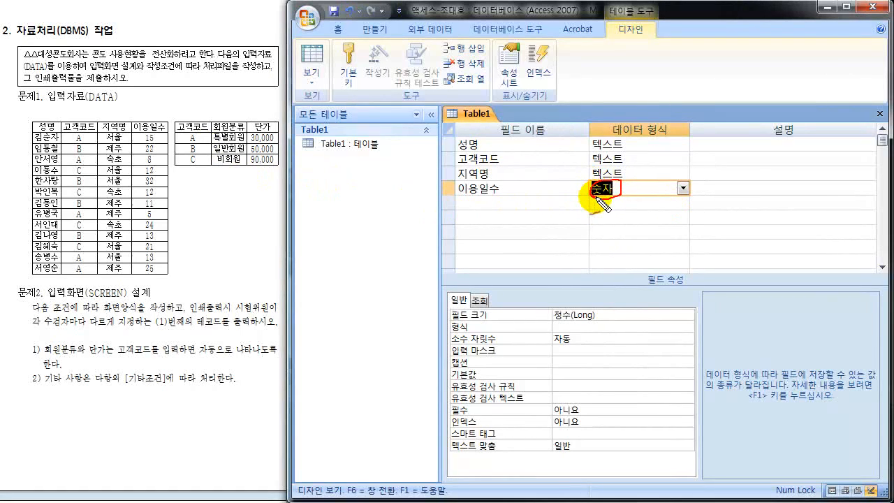
{"action": "mouse_move", "coordinate": [470, 184]}
{"action": "left_mouse_down"}
{"action": "mouse_move", "coordinate": [493, 184]}
{"action": "mouse_move", "coordinate": [467, 199]}
{"action": "left_mouse_up"}
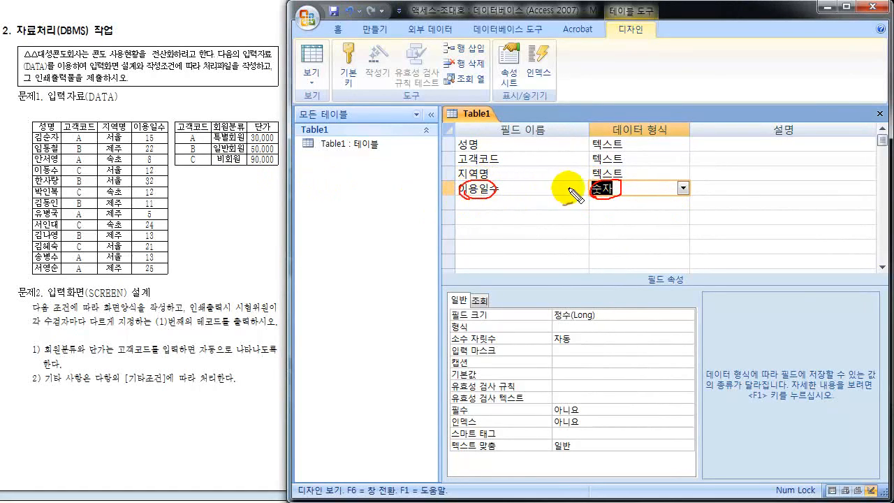
{"action": "mouse_move", "coordinate": [590, 199]}
{"action": "left_mouse_down"}
{"action": "mouse_move", "coordinate": [544, 263]}
{"action": "mouse_move", "coordinate": [563, 295]}
{"action": "mouse_move", "coordinate": [539, 300]}
{"action": "left_mouse_up"}
{"action": "mouse_move", "coordinate": [659, 283]}
{"action": "left_mouse_down"}
{"action": "mouse_move", "coordinate": [697, 282]}
{"action": "mouse_move", "coordinate": [674, 269]}
{"action": "mouse_move", "coordinate": [661, 286]}
{"action": "left_mouse_up"}
{"action": "left_click_drag", "start_coordinate": [452, 308], "coordinate": [468, 294]}
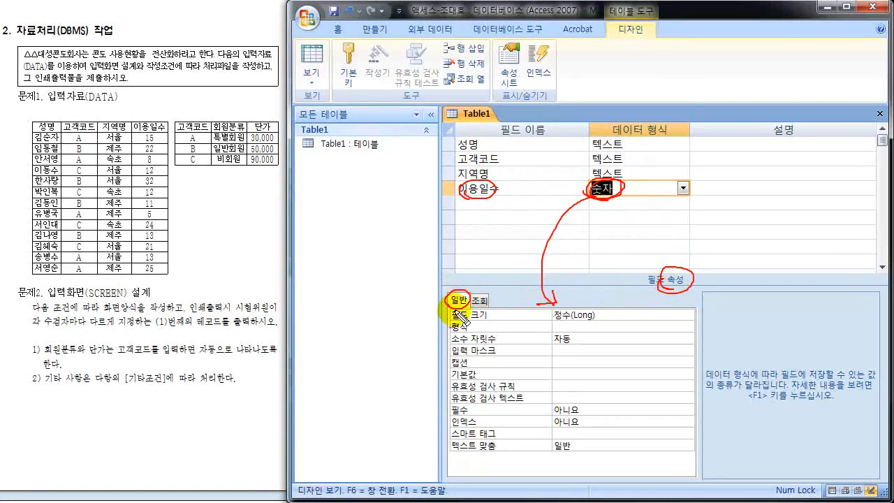
{"action": "mouse_move", "coordinate": [554, 321]}
{"action": "left_mouse_down"}
{"action": "mouse_move", "coordinate": [598, 321]}
{"action": "mouse_move", "coordinate": [603, 310]}
{"action": "mouse_move", "coordinate": [544, 301]}
{"action": "mouse_move", "coordinate": [618, 315]}
{"action": "left_mouse_up"}
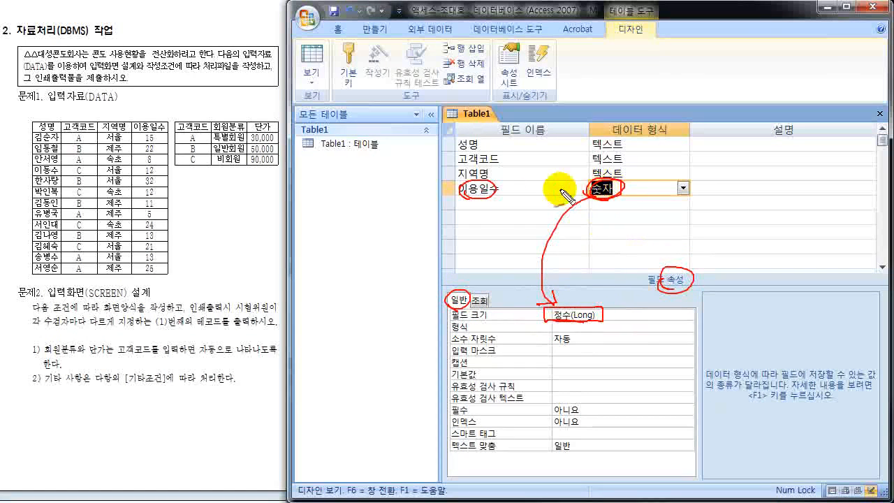
{"action": "mouse_move", "coordinate": [144, 133]}
{"action": "left_mouse_down"}
{"action": "mouse_move", "coordinate": [132, 192]}
{"action": "mouse_move", "coordinate": [149, 274]}
{"action": "mouse_move", "coordinate": [176, 190]}
{"action": "mouse_move", "coordinate": [143, 132]}
{"action": "mouse_move", "coordinate": [136, 157]}
{"action": "left_mouse_up"}
{"action": "mouse_move", "coordinate": [629, 299]}
{"action": "left_mouse_down"}
{"action": "mouse_move", "coordinate": [612, 311]}
{"action": "mouse_move", "coordinate": [682, 323]}
{"action": "mouse_move", "coordinate": [676, 311]}
{"action": "mouse_move", "coordinate": [707, 315]}
{"action": "left_mouse_up"}
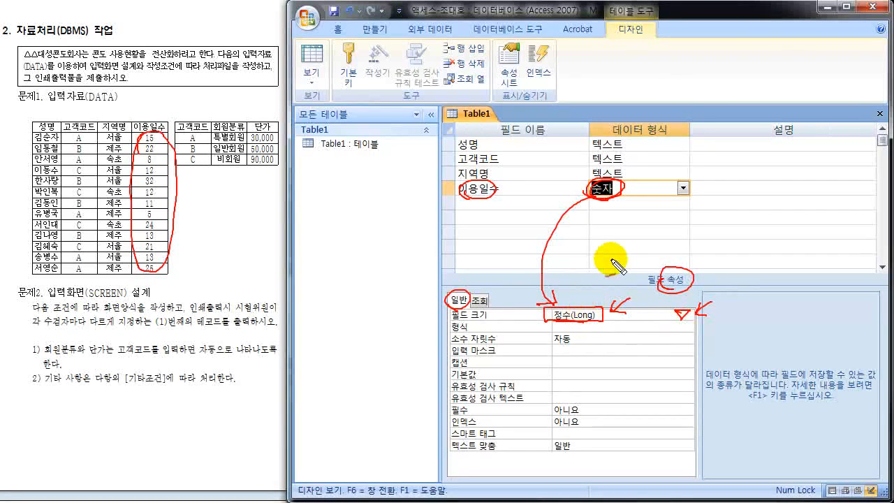
{"action": "key", "text": "Escape"}
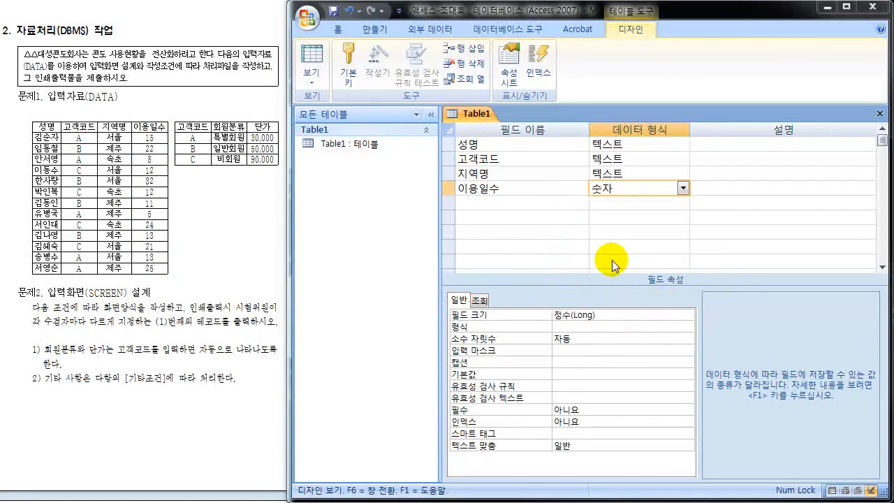
{"action": "left_click", "coordinate": [612, 314]}
{"action": "left_click", "coordinate": [688, 316]}
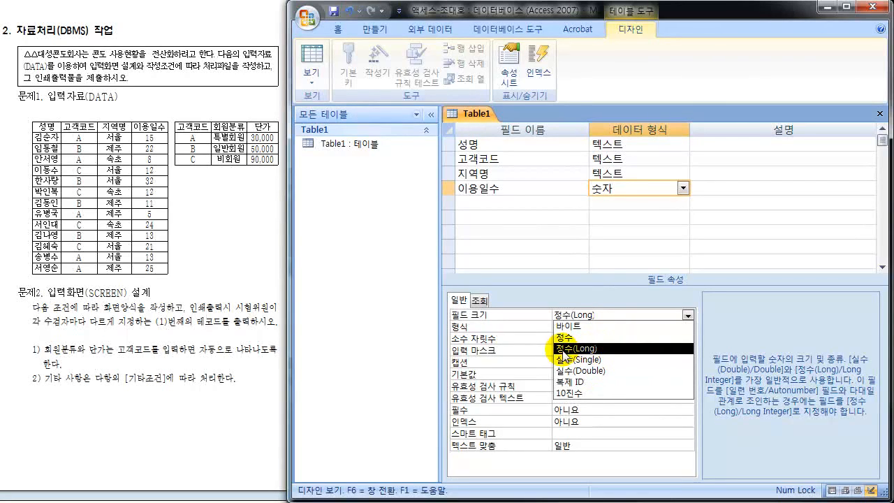
{"action": "left_click", "coordinate": [583, 289]}
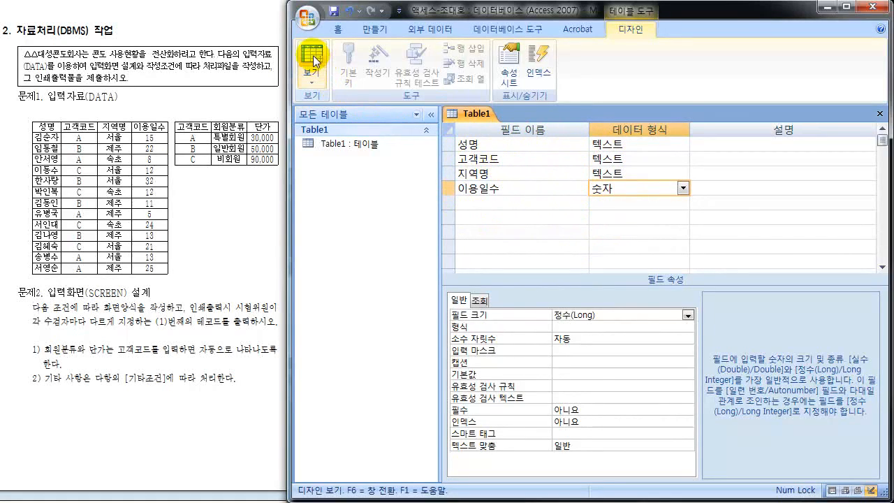
- Switch Table1 to Datasheet View and confirm saving its design at the prompt
{"action": "left_click", "coordinate": [312, 89]}
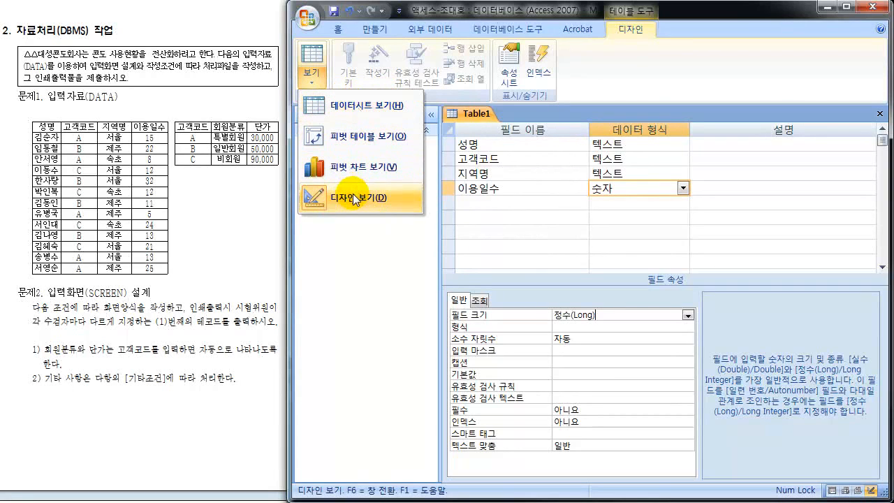
{"action": "left_click", "coordinate": [347, 106]}
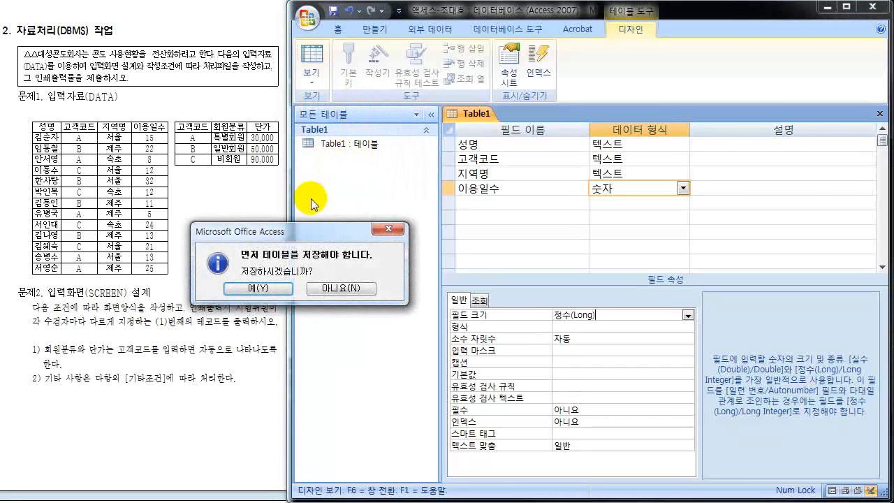
{"action": "left_click_drag", "start_coordinate": [305, 235], "coordinate": [318, 114]}
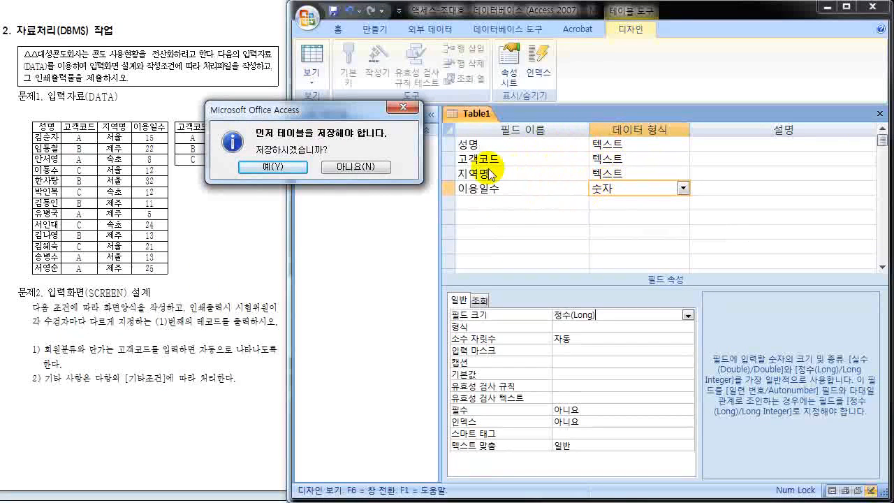
{"action": "left_click", "coordinate": [279, 169]}
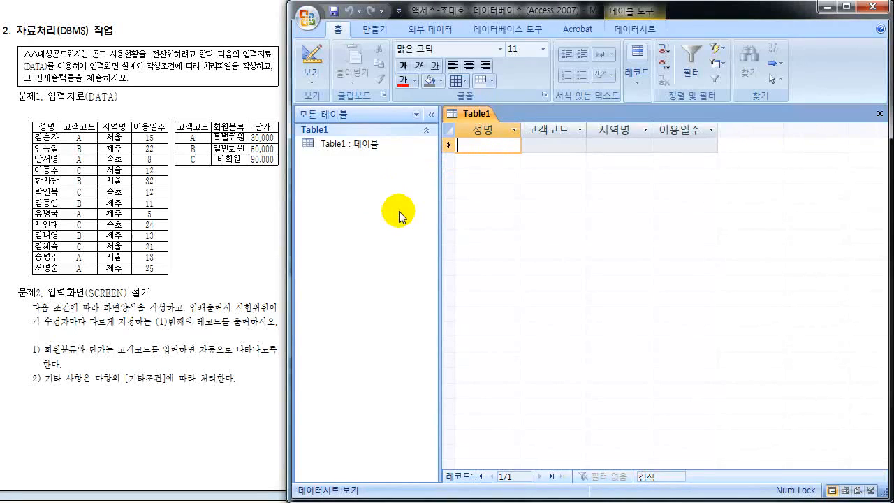
- Enter the first five customer names in the 성명 column, correcting the second one
{"action": "type", "text": "ㄱ"}
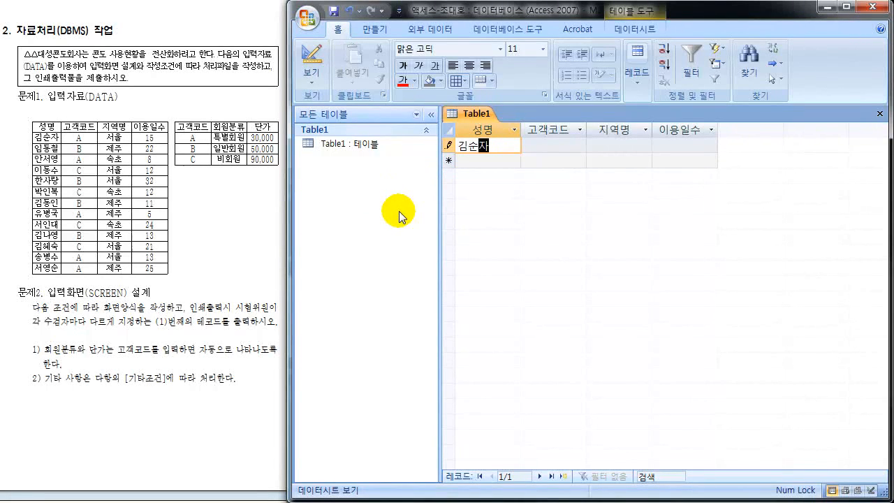
{"action": "key", "text": "Down"}
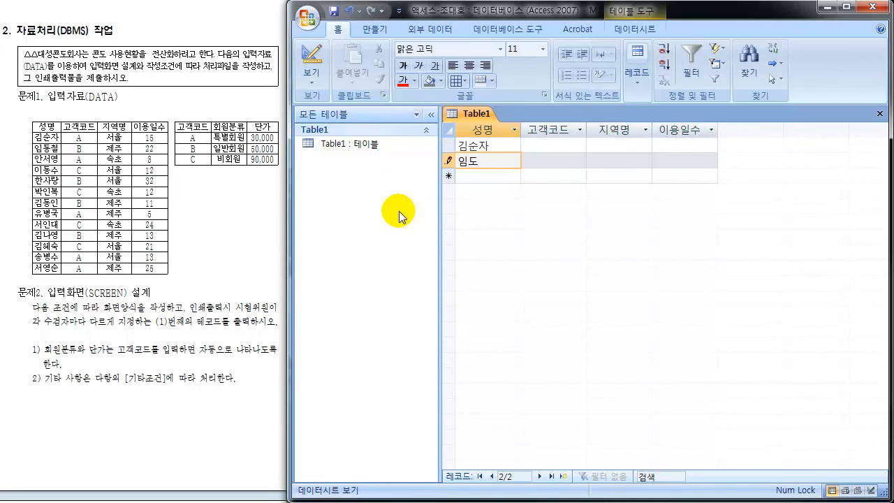
{"action": "key", "text": "Down"}
{"action": "key", "text": "Up"}
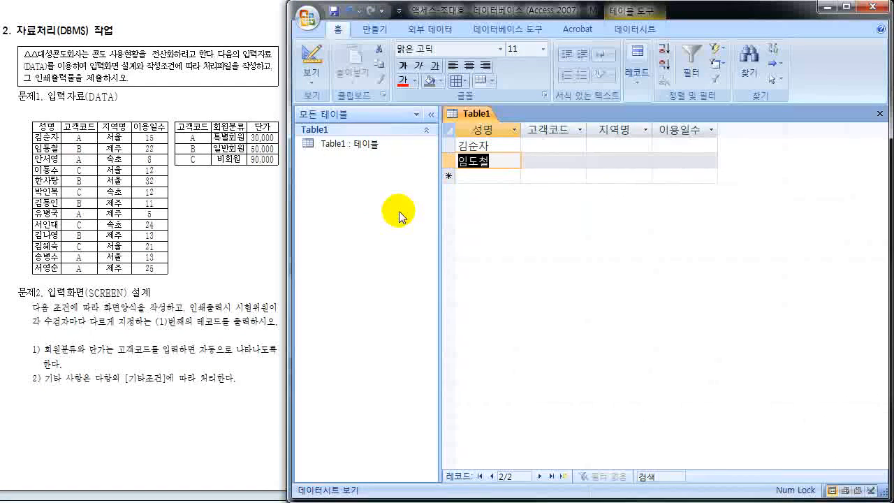
{"action": "type", "text": "임동철"}
{"action": "key", "text": "Down"}
{"action": "type", "text": "아서영"}
{"action": "key", "text": "Down"}
{"action": "type", "text": "이동수"}
{"action": "key", "text": "Down"}
{"action": "type", "text": "한사랑"}
{"action": "key", "text": "Down"}
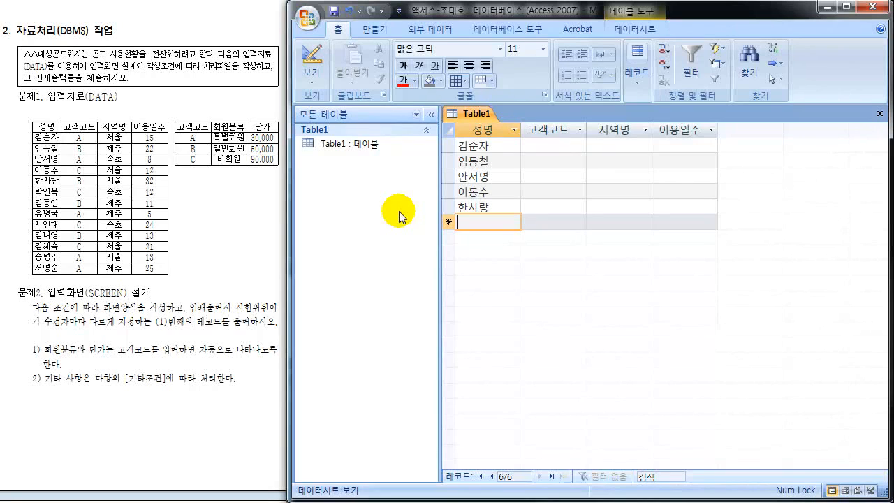
- Enter the remaining eight customer names, completing all 13 records
{"action": "type", "text": "ㅏㄱㅇㅣㄴㅂㅗㄱ"}
{"action": "key", "text": "Down"}
{"action": "type", "text": "ㄱㅣㅁㄷㅗㅇㅇㅣㄴ"}
{"action": "key", "text": "Down"}
{"action": "type", "text": "ㅇㅠㅂㅕㅇㄱㅜㄱ"}
{"action": "key", "text": "Down"}
{"action": "type", "text": "ㅅㅓㅇㅣㄴㄷㅐ"}
{"action": "key", "text": "Down"}
{"action": "type", "text": "ㄱㅣㅁㄴㅏ"}
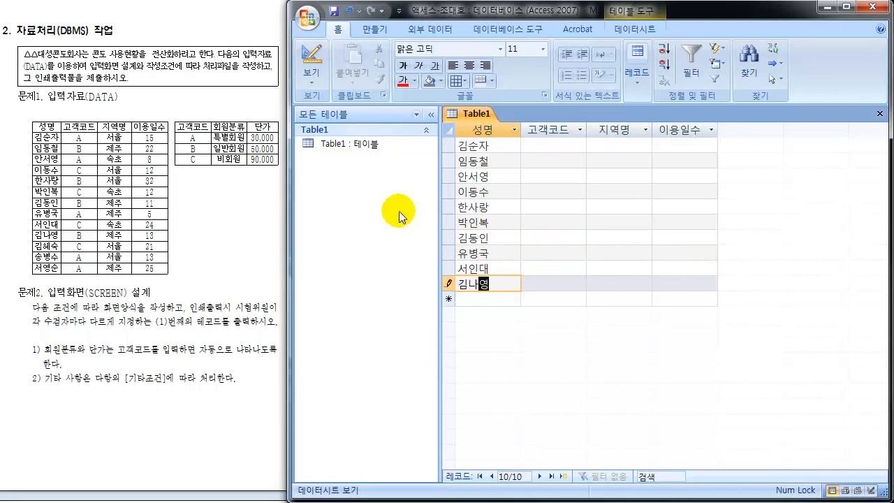
{"action": "type", "text": "ㅇㅕㅇ"}
{"action": "key", "text": "Down"}
{"action": "type", "text": "ㄱㅣㅁㅎ"}
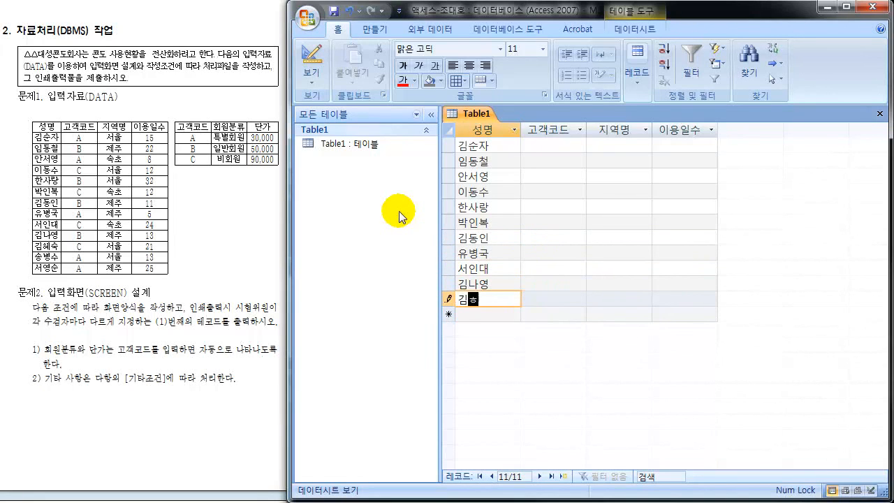
{"action": "type", "text": "ㅅㅜㄱ"}
{"action": "key", "text": "Down"}
{"action": "type", "text": "ㅅㅗㅇㅂㅕㅇㅅㅜ"}
{"action": "key", "text": "Down"}
{"action": "type", "text": "ㅅㅓㅇㅕ"}
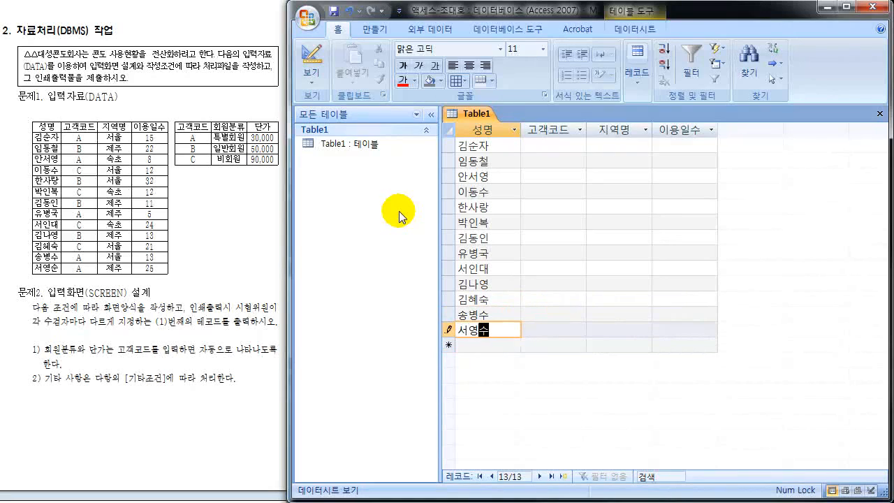
{"action": "type", "text": "ㅇㅅㅜㄴ"}
{"action": "key", "text": "Down"}
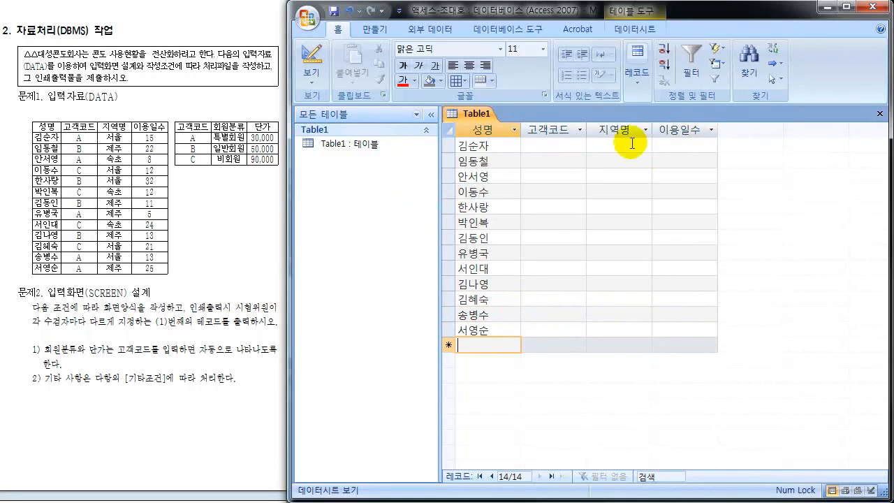
- Enter customer code A in the first record's 고객코드 cell
{"action": "left_click", "coordinate": [543, 149]}
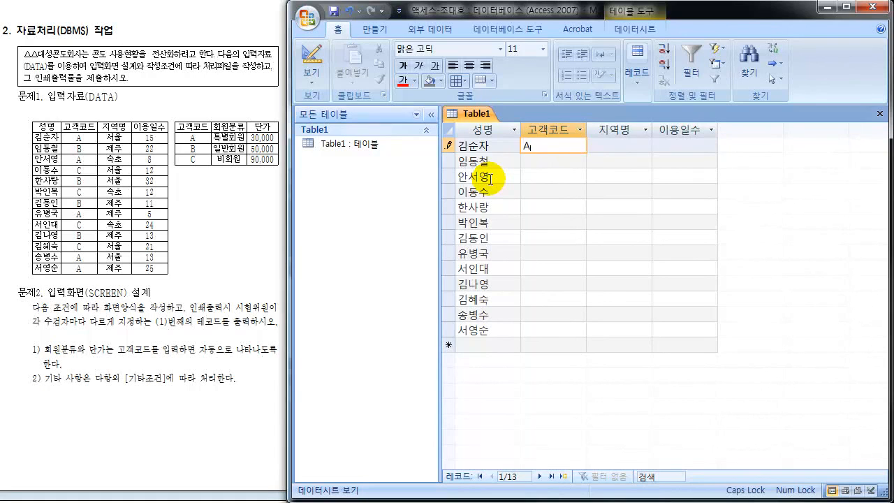
{"action": "key", "text": "Down"}
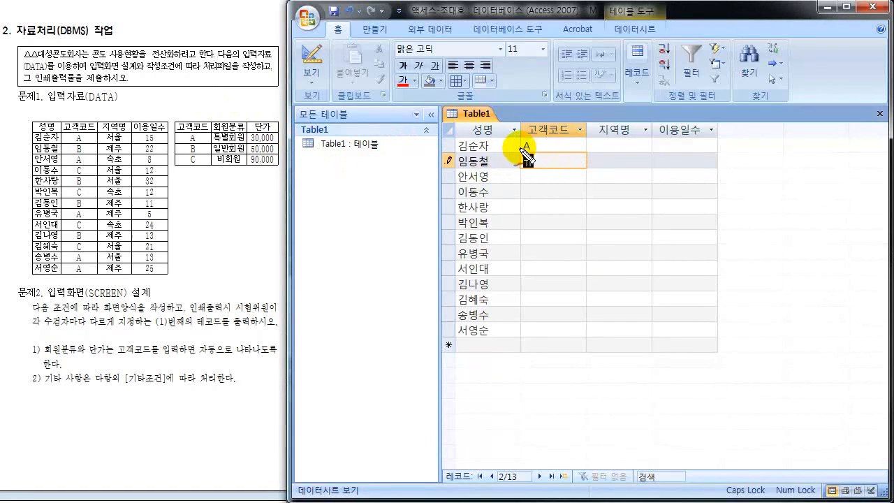
{"action": "mouse_move", "coordinate": [534, 151]}
{"action": "left_mouse_down"}
{"action": "mouse_move", "coordinate": [521, 143]}
{"action": "mouse_move", "coordinate": [534, 151]}
{"action": "mouse_move", "coordinate": [521, 161]}
{"action": "mouse_move", "coordinate": [569, 171]}
{"action": "mouse_move", "coordinate": [530, 183]}
{"action": "mouse_move", "coordinate": [533, 175]}
{"action": "left_mouse_up"}
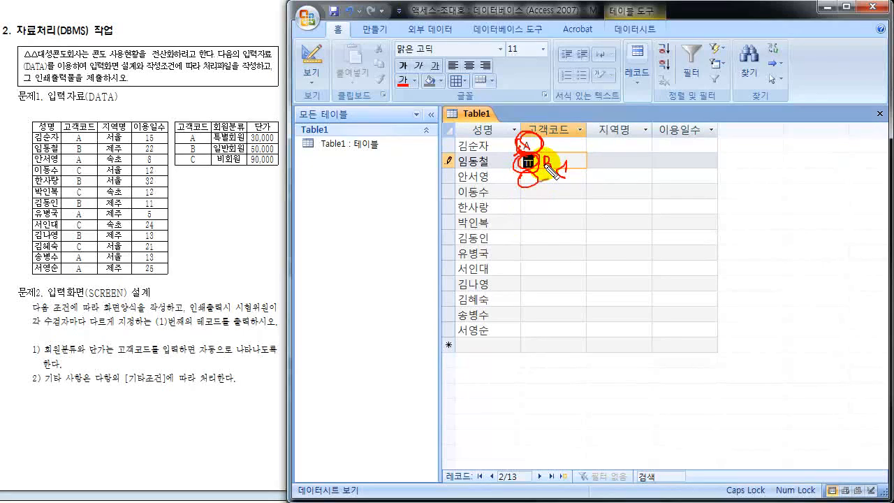
{"action": "key", "text": "Escape"}
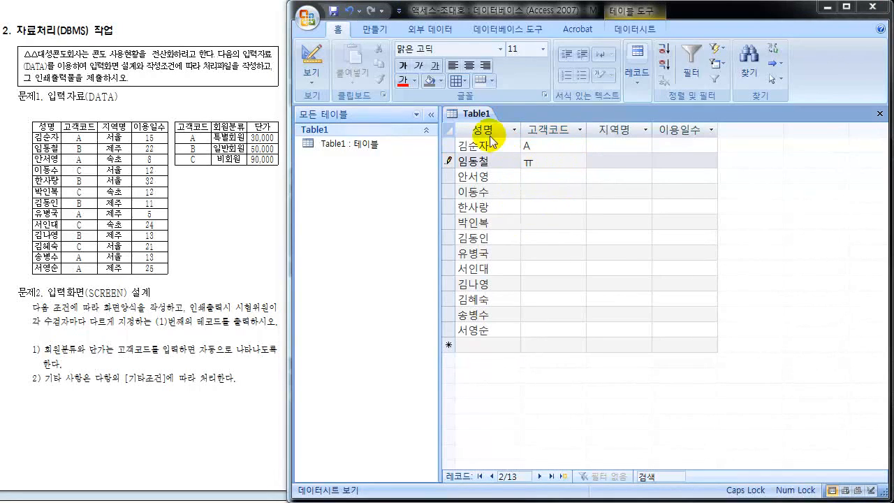
- In Design View, change the 고객코드 field's IME 모드 from 한글 to 현재 상태 유지
{"action": "left_click", "coordinate": [314, 59]}
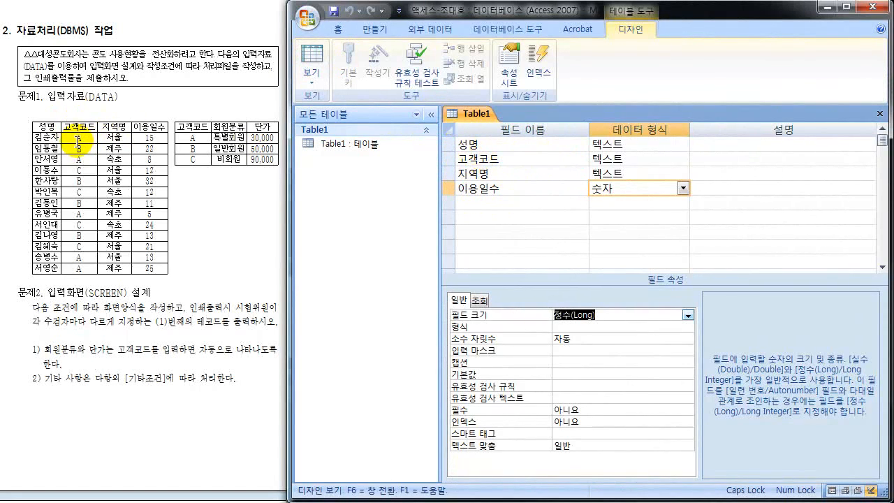
{"action": "left_click", "coordinate": [509, 158]}
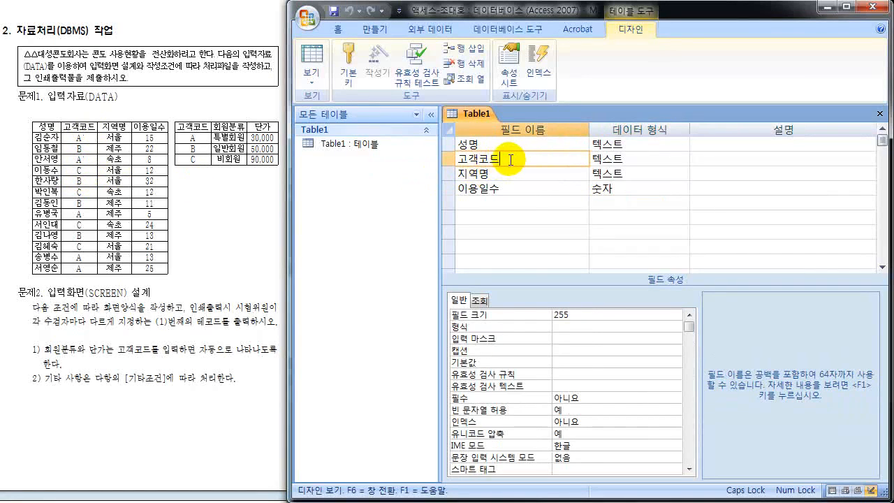
{"action": "left_click", "coordinate": [464, 447]}
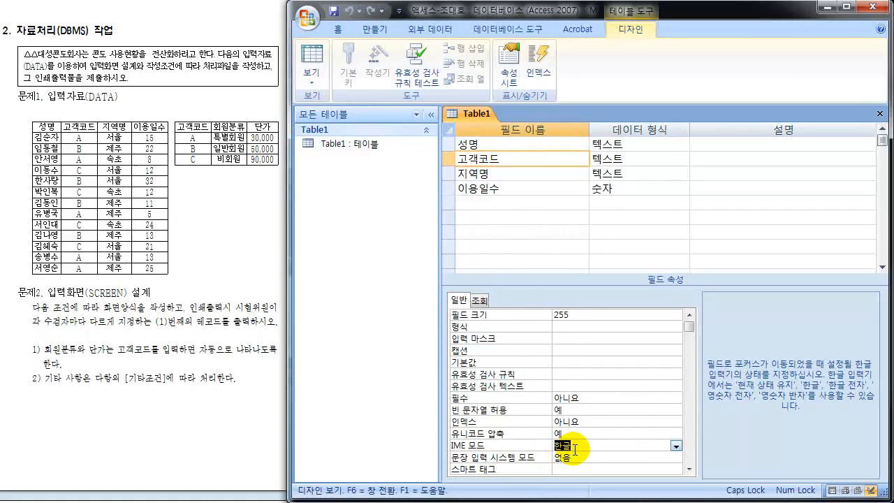
{"action": "left_click", "coordinate": [676, 446]}
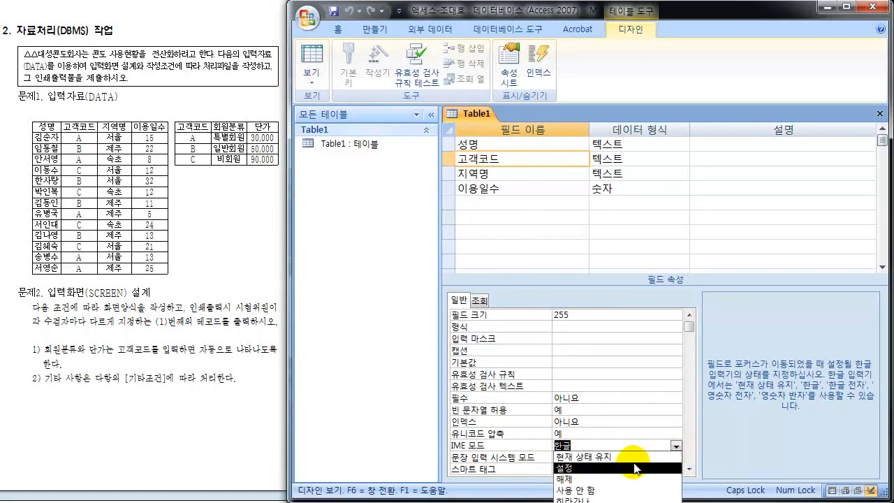
{"action": "left_click", "coordinate": [575, 458]}
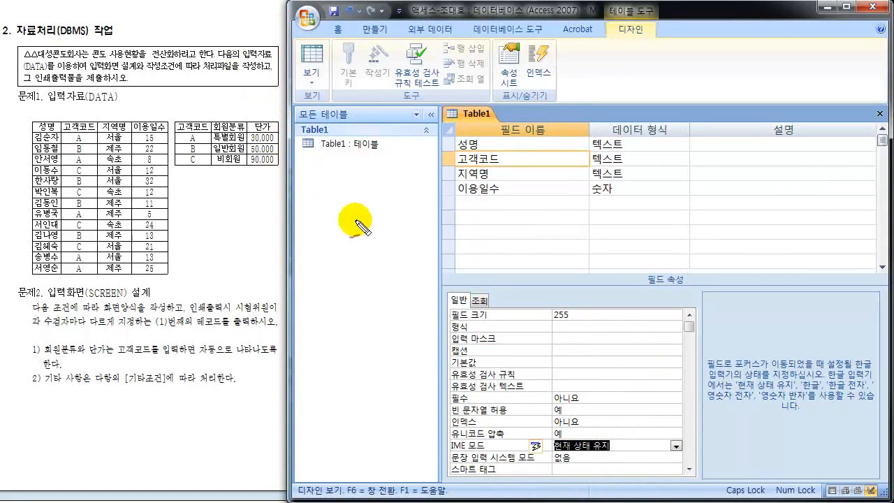
{"action": "mouse_move", "coordinate": [443, 446]}
{"action": "left_mouse_down"}
{"action": "mouse_move", "coordinate": [480, 449]}
{"action": "mouse_move", "coordinate": [451, 437]}
{"action": "mouse_move", "coordinate": [457, 452]}
{"action": "left_mouse_up"}
{"action": "mouse_move", "coordinate": [554, 443]}
{"action": "left_mouse_down"}
{"action": "mouse_move", "coordinate": [585, 454]}
{"action": "mouse_move", "coordinate": [597, 429]}
{"action": "mouse_move", "coordinate": [563, 435]}
{"action": "mouse_move", "coordinate": [565, 445]}
{"action": "left_mouse_up"}
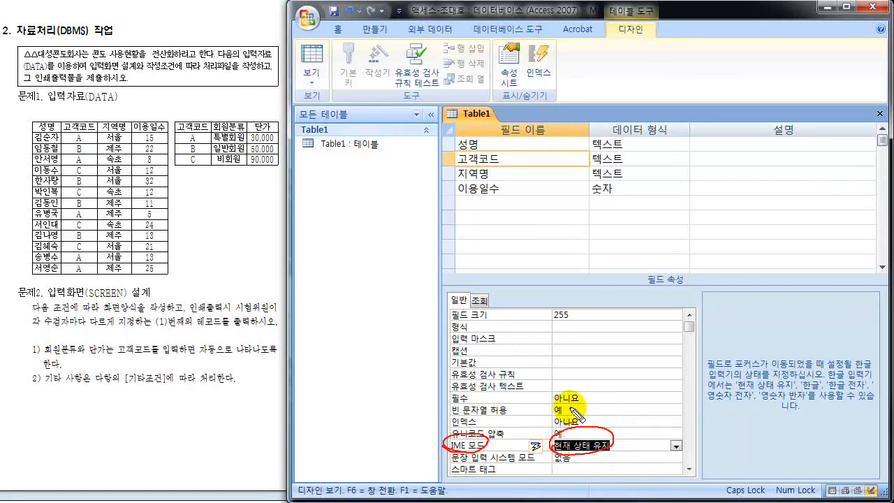
{"action": "key", "text": "Escape"}
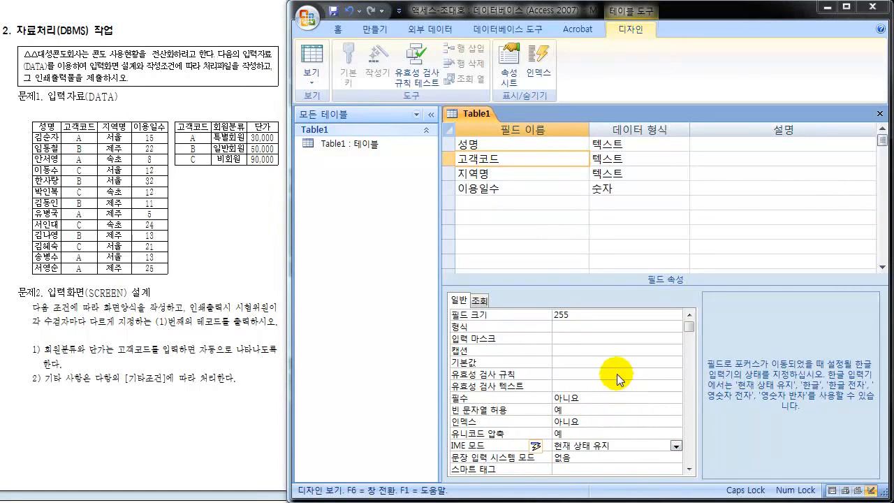
- Save the design change, return to the datasheet, and erase the stray ㅠ in record 2's code
{"action": "left_click", "coordinate": [308, 60]}
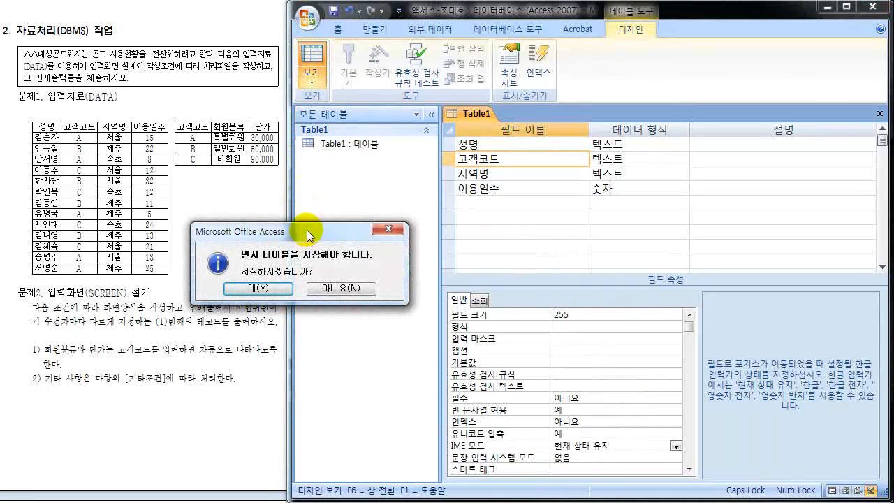
{"action": "left_click_drag", "start_coordinate": [308, 234], "coordinate": [311, 172]}
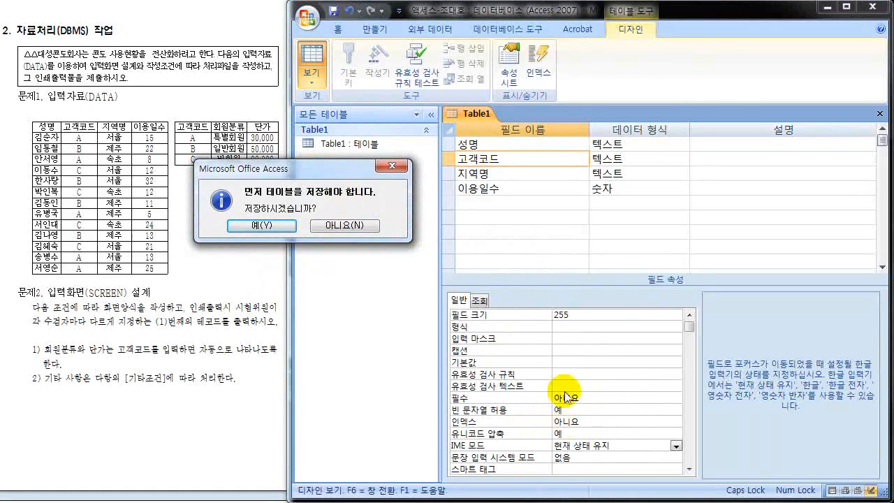
{"action": "left_click", "coordinate": [258, 225]}
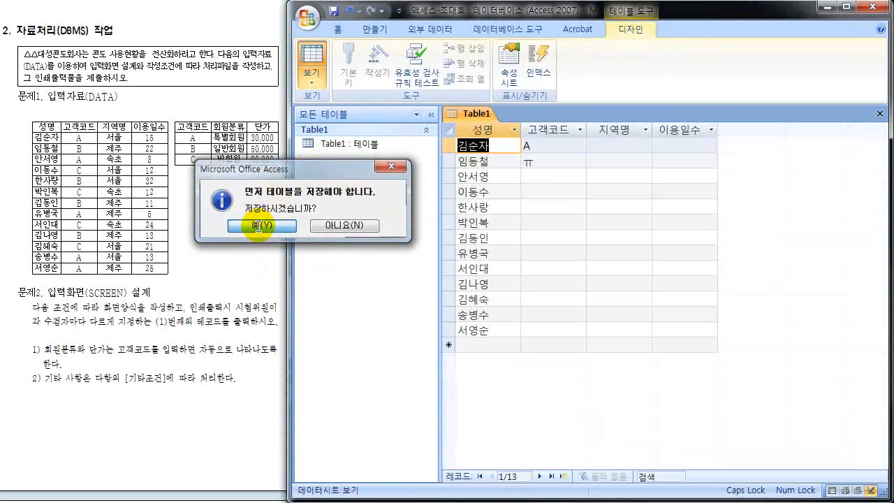
{"action": "left_click", "coordinate": [543, 162]}
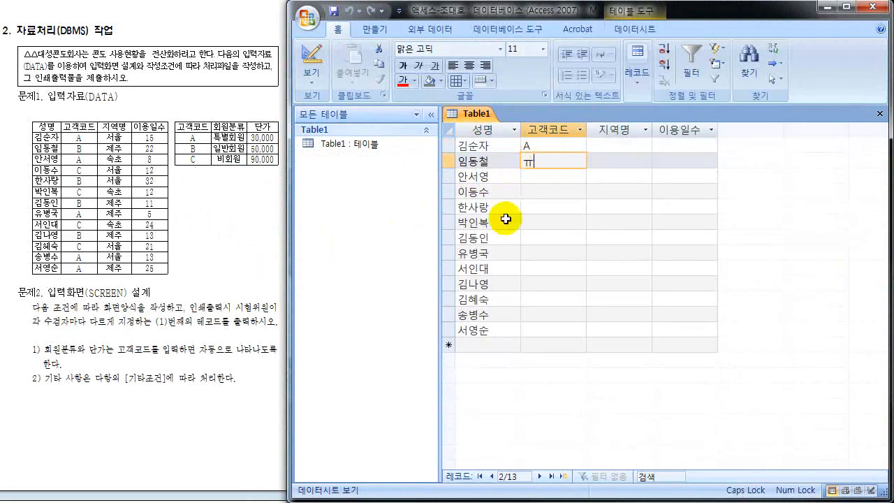
{"action": "key", "text": "BackSpace"}
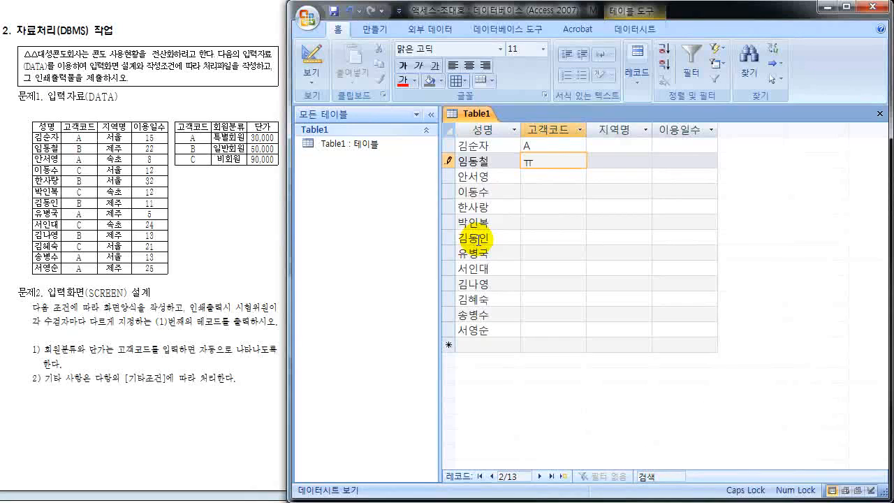
- Enter the 고객코드 values (A, B or C) for records 2 through 13
{"action": "key", "text": "Down"}
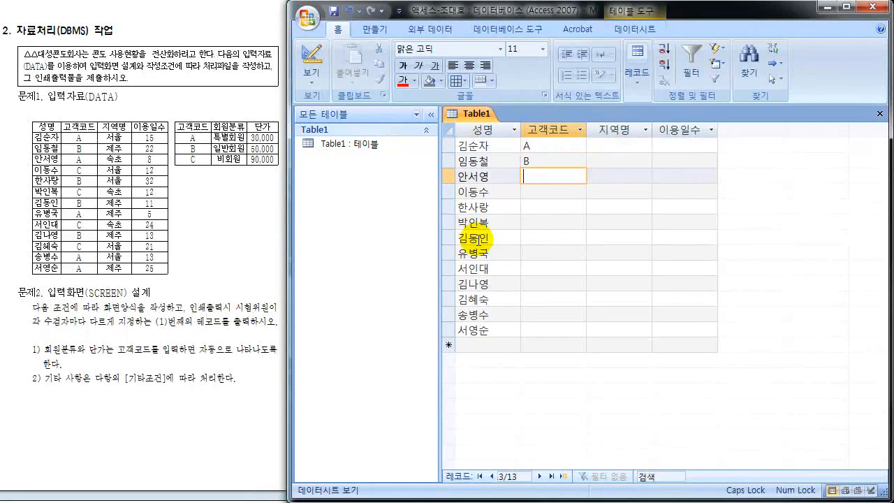
{"action": "key", "text": "Down"}
{"action": "type", "text": "C"}
{"action": "key", "text": "Down"}
{"action": "type", "text": "B"}
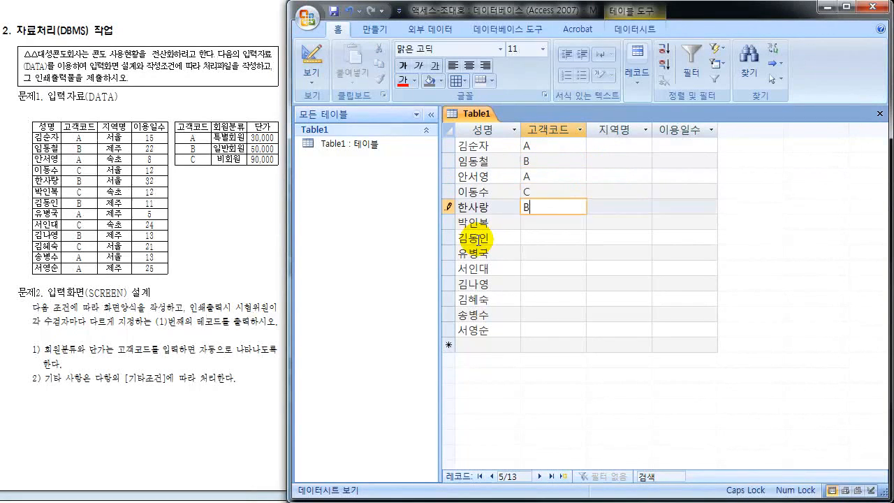
{"action": "key", "text": "Down"}
{"action": "type", "text": "C"}
{"action": "key", "text": "Down"}
{"action": "key", "text": "Down"}
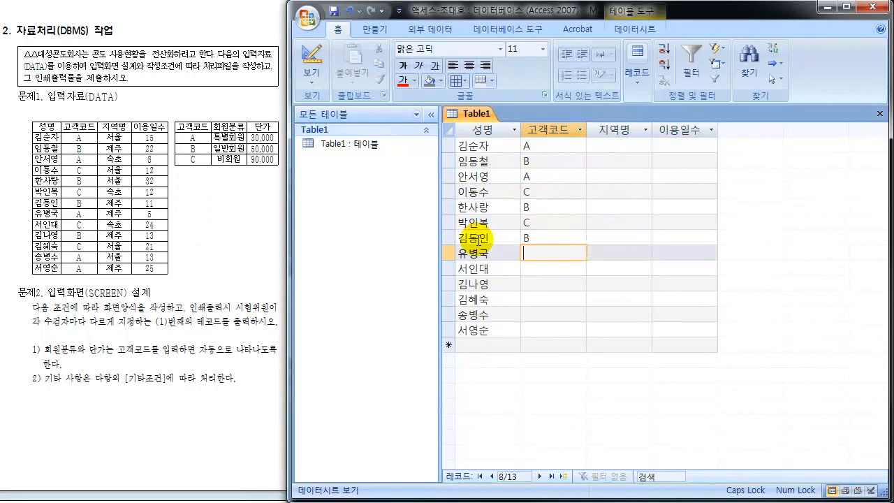
{"action": "type", "text": "A"}
{"action": "key", "text": "Down"}
{"action": "type", "text": "C"}
{"action": "key", "text": "Down"}
{"action": "type", "text": "B"}
{"action": "key", "text": "Down"}
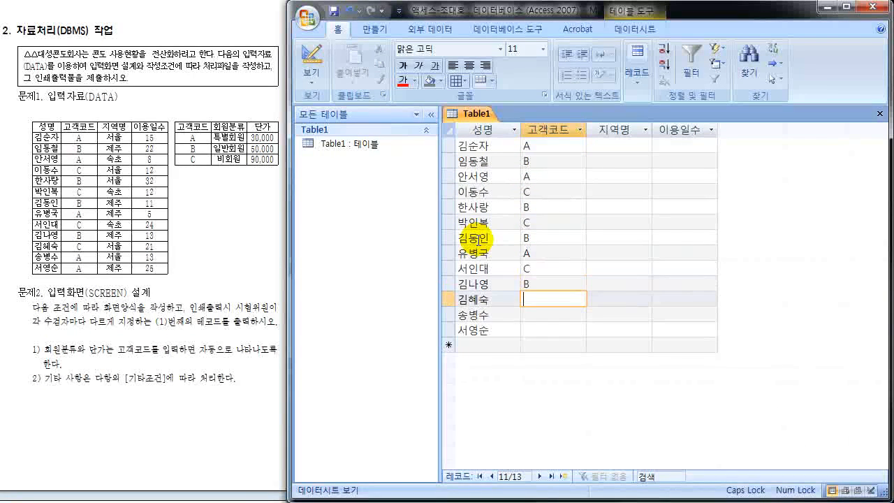
{"action": "type", "text": "C"}
{"action": "key", "text": "Down"}
{"action": "key", "text": "Down"}
{"action": "type", "text": "A"}
{"action": "key", "text": "Down"}
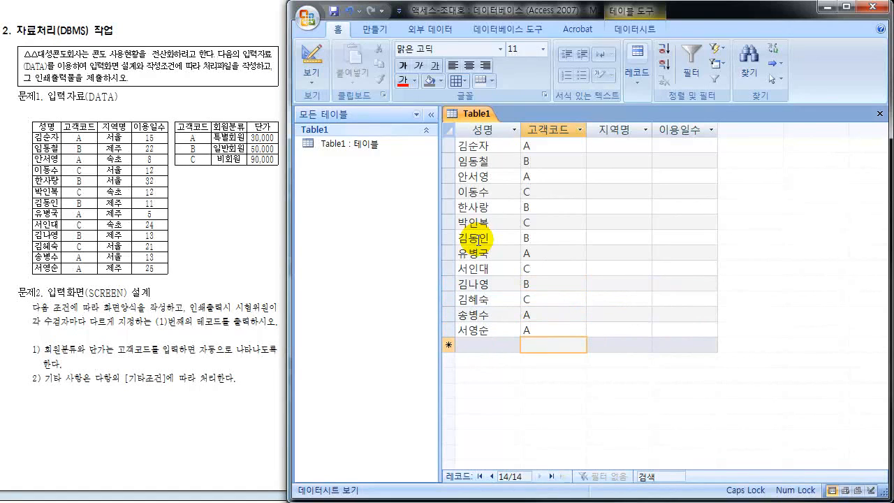
{"action": "mouse_move", "coordinate": [529, 131]}
{"action": "left_mouse_down"}
{"action": "mouse_move", "coordinate": [573, 121]}
{"action": "mouse_move", "coordinate": [533, 134]}
{"action": "mouse_move", "coordinate": [570, 149]}
{"action": "mouse_move", "coordinate": [622, 144]}
{"action": "mouse_move", "coordinate": [662, 155]}
{"action": "mouse_move", "coordinate": [667, 146]}
{"action": "mouse_move", "coordinate": [681, 162]}
{"action": "left_mouse_up"}
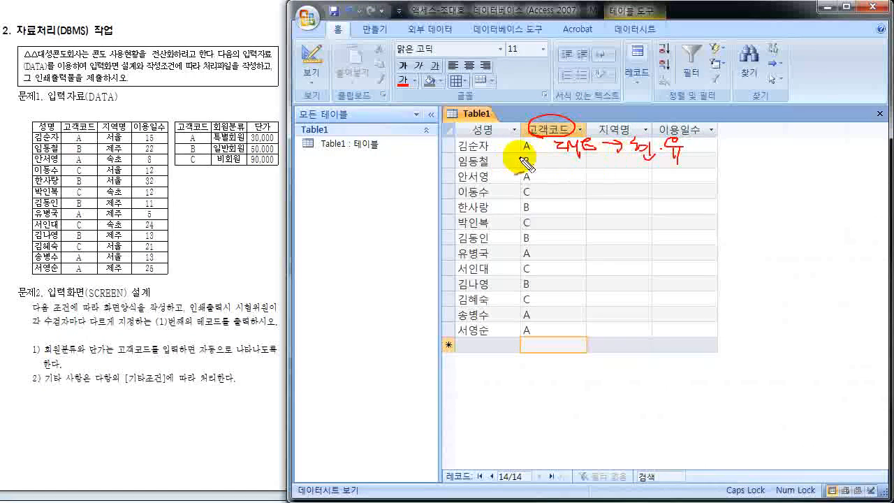
{"action": "mouse_move", "coordinate": [532, 138]}
{"action": "left_mouse_down"}
{"action": "mouse_move", "coordinate": [522, 150]}
{"action": "mouse_move", "coordinate": [536, 146]}
{"action": "mouse_move", "coordinate": [535, 163]}
{"action": "mouse_move", "coordinate": [546, 164]}
{"action": "mouse_move", "coordinate": [521, 170]}
{"action": "left_mouse_up"}
{"action": "left_click_drag", "start_coordinate": [660, 166], "coordinate": [692, 168]}
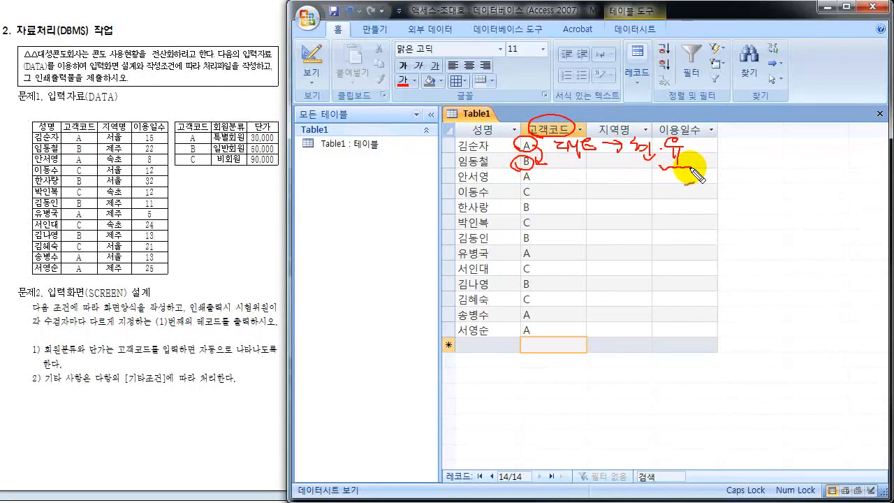
{"action": "left_click_drag", "start_coordinate": [532, 169], "coordinate": [579, 180]}
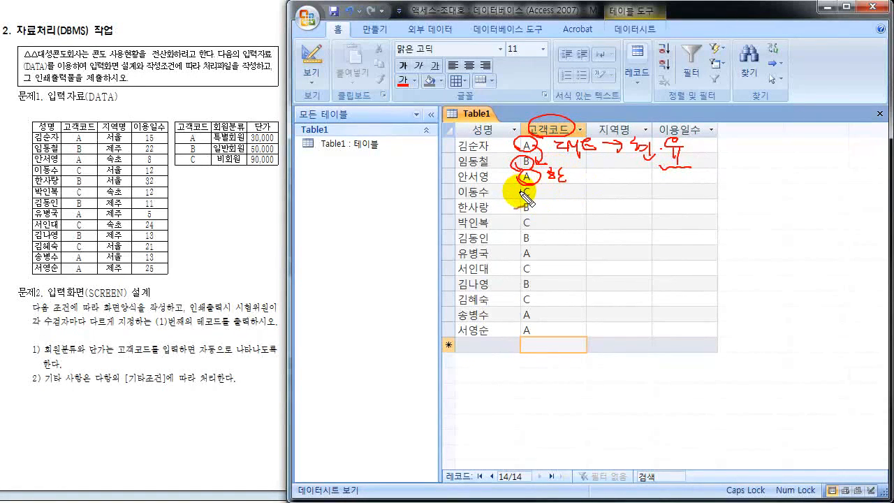
{"action": "left_click_drag", "start_coordinate": [631, 166], "coordinate": [692, 165]}
{"action": "mouse_move", "coordinate": [548, 183]}
{"action": "left_mouse_down"}
{"action": "mouse_move", "coordinate": [520, 198]}
{"action": "mouse_move", "coordinate": [587, 196]}
{"action": "left_mouse_up"}
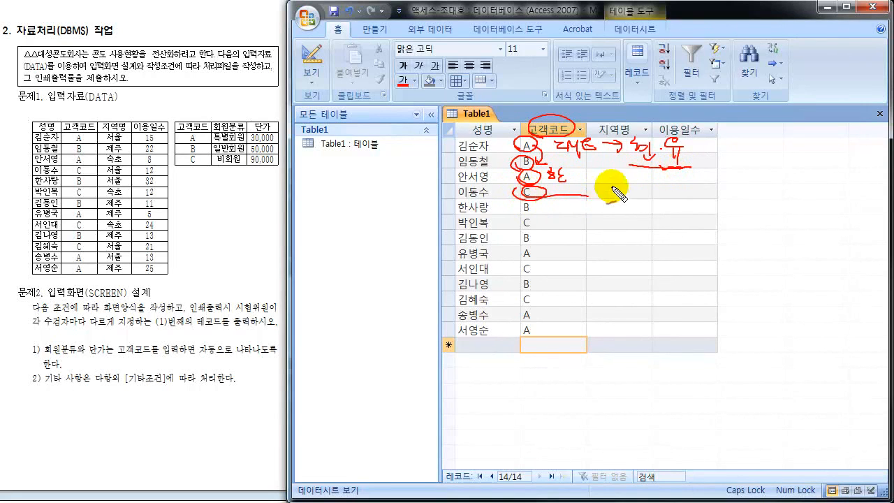
{"action": "mouse_move", "coordinate": [627, 137]}
{"action": "left_mouse_down"}
{"action": "mouse_move", "coordinate": [631, 168]}
{"action": "mouse_move", "coordinate": [688, 166]}
{"action": "left_mouse_up"}
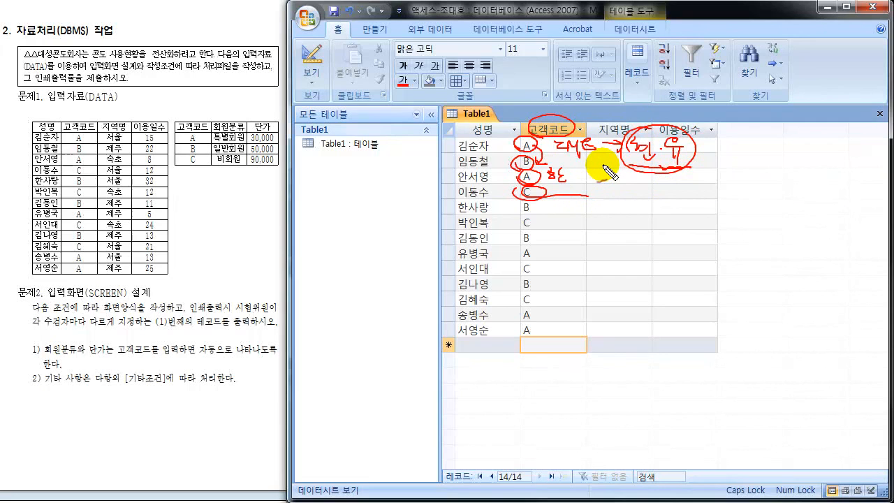
{"action": "key", "text": "Escape"}
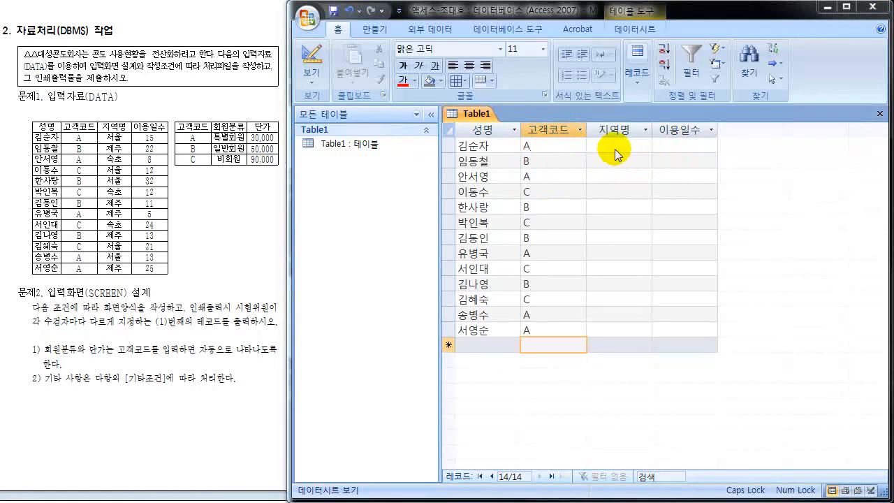
{"action": "left_click", "coordinate": [619, 148]}
- Enter each of the 13 customers' 지역명 (서울, 제주 or 속초) down the column
{"action": "type", "text": "수우"}
{"action": "type", "text": "울"}
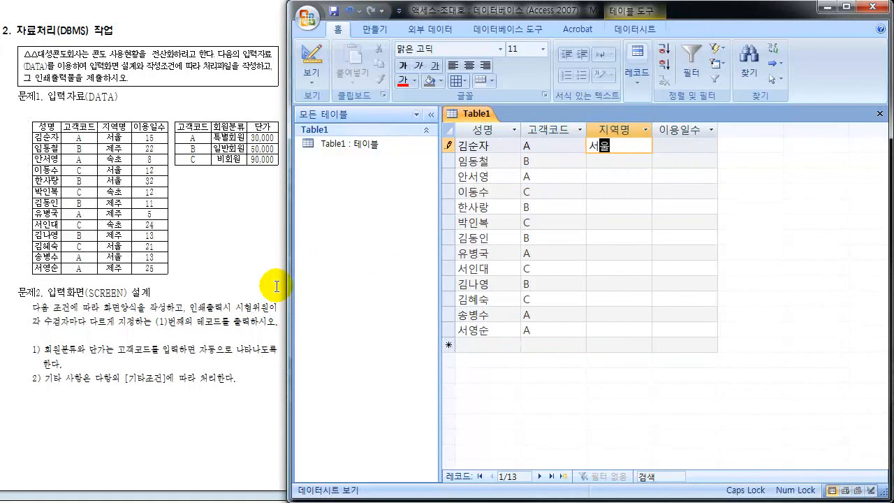
{"action": "key", "text": "Down"}
{"action": "type", "text": "제주"}
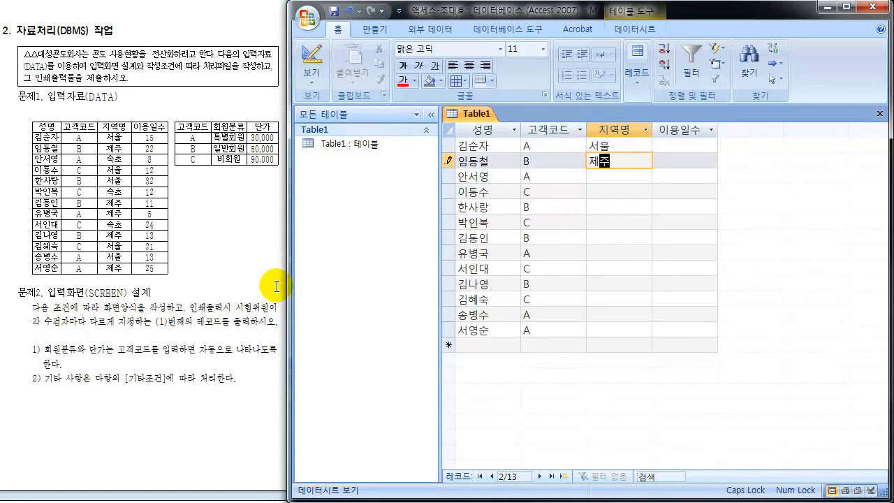
{"action": "key", "text": "Down"}
{"action": "type", "text": "소"}
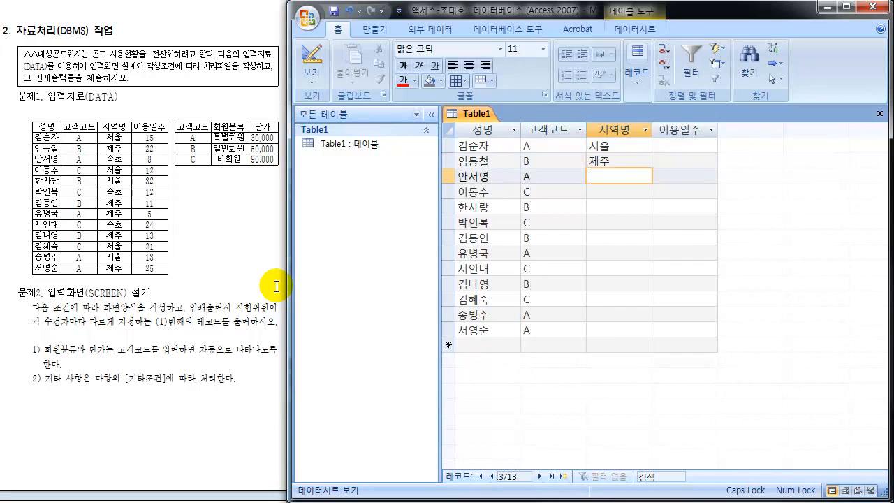
{"action": "type", "text": "초"}
{"action": "key", "text": "Down"}
{"action": "type", "text": "서우"}
{"action": "key", "text": "Down"}
{"action": "type", "text": "서울"}
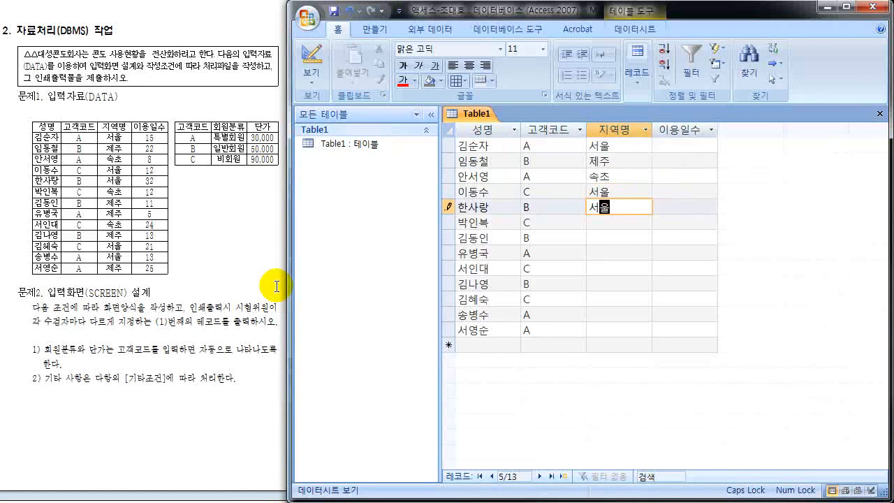
{"action": "key", "text": "Down"}
{"action": "type", "text": "속ㅊㅗ"}
{"action": "key", "text": "Down"}
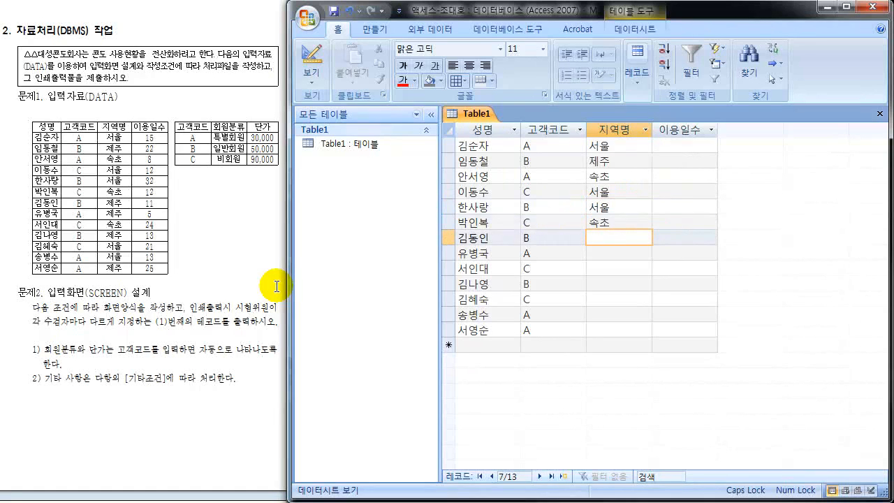
{"action": "type", "text": "제주"}
{"action": "key", "text": "Down"}
{"action": "type", "text": "제주"}
{"action": "key", "text": "Down"}
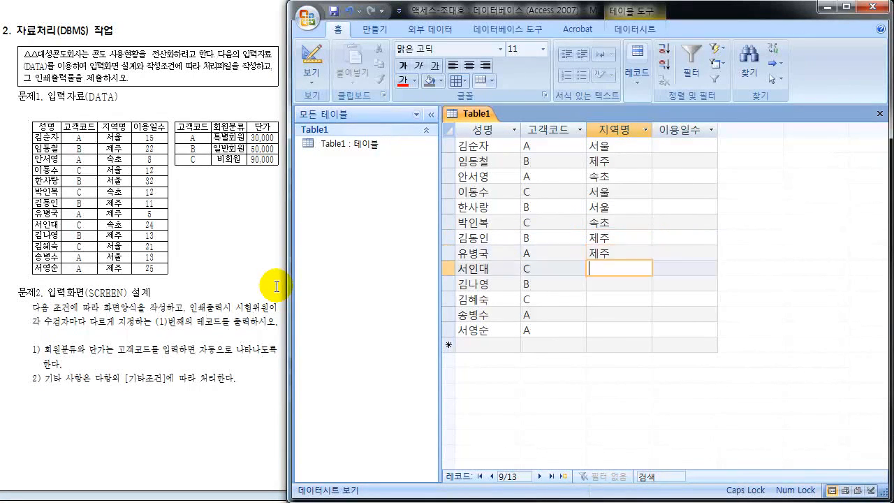
{"action": "type", "text": "속ㅊㅗ"}
{"action": "key", "text": "Down"}
{"action": "type", "text": "제ㅈㅜ"}
{"action": "key", "text": "Down"}
{"action": "type", "text": "서울"}
{"action": "key", "text": "Down"}
{"action": "type", "text": "서울"}
{"action": "key", "text": "Down"}
{"action": "type", "text": "제ㅈㅜ"}
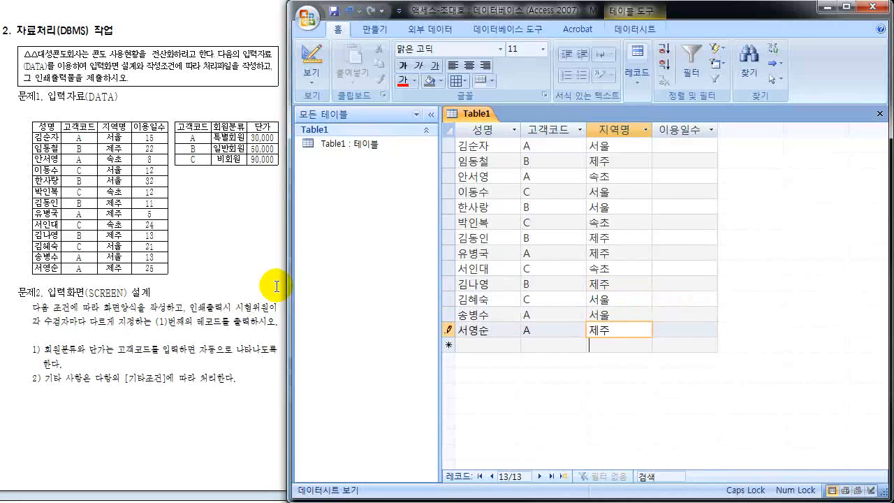
{"action": "key", "text": "Down"}
- Fill 이용일수 with 15, 22, 8, 12, 32, 12, 11, 5, 24, 13, 21, 13 and 25
{"action": "key", "text": "Right"}
{"action": "key", "text": "Up"}
{"action": "key", "text": "Up"}
{"action": "key", "text": "Up"}
{"action": "key", "text": "Up"}
{"action": "key", "text": "Up"}
{"action": "key", "text": "Up"}
{"action": "key", "text": "Up"}
{"action": "key", "text": "Up"}
{"action": "key", "text": "Up"}
{"action": "key", "text": "Up"}
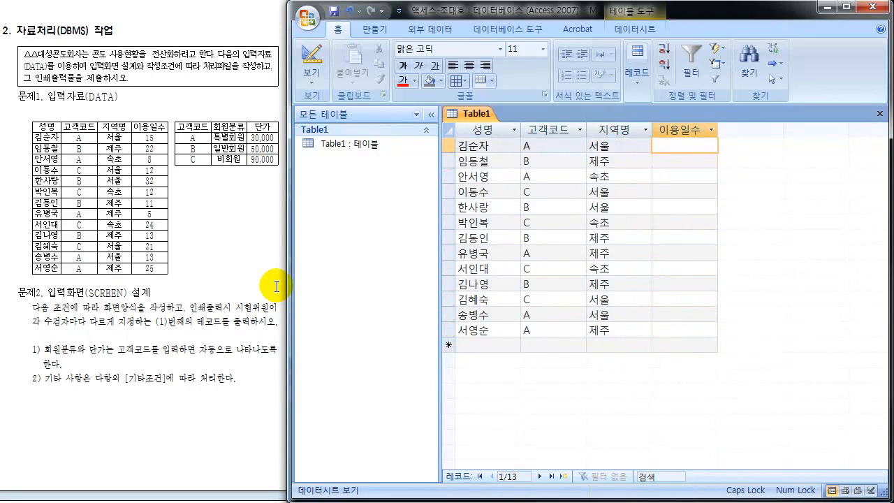
{"action": "type", "text": "5"}
{"action": "key", "text": "Return"}
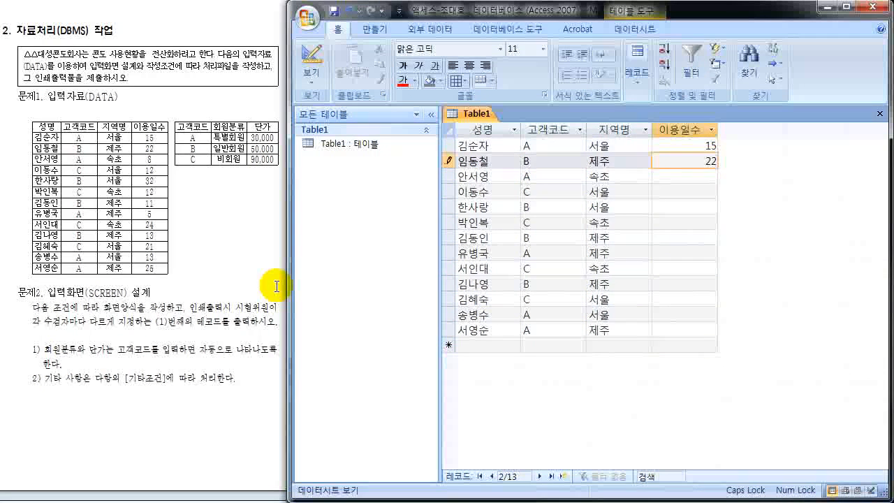
{"action": "type", "text": "22"}
{"action": "key", "text": "Return"}
{"action": "type", "text": "8"}
{"action": "key", "text": "Return"}
{"action": "type", "text": "12"}
{"action": "key", "text": "Return"}
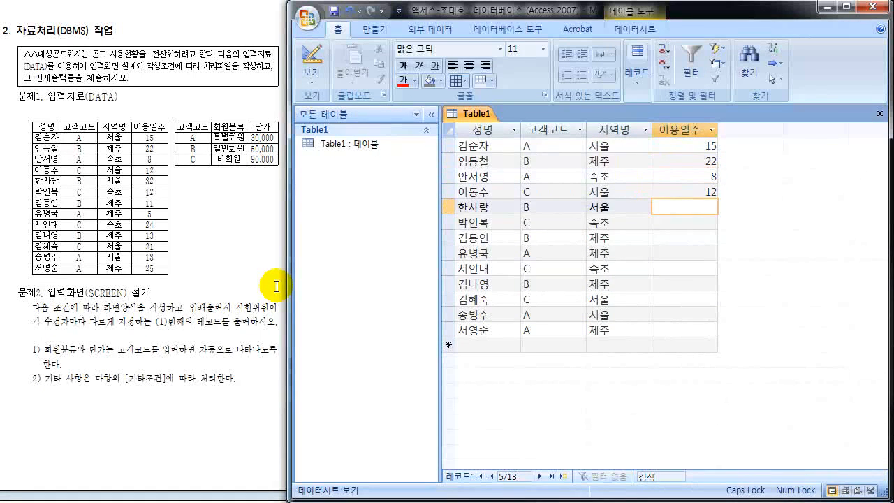
{"action": "key", "text": "Return"}
{"action": "type", "text": "12"}
{"action": "key", "text": "Return"}
{"action": "type", "text": "11"}
{"action": "key", "text": "Return"}
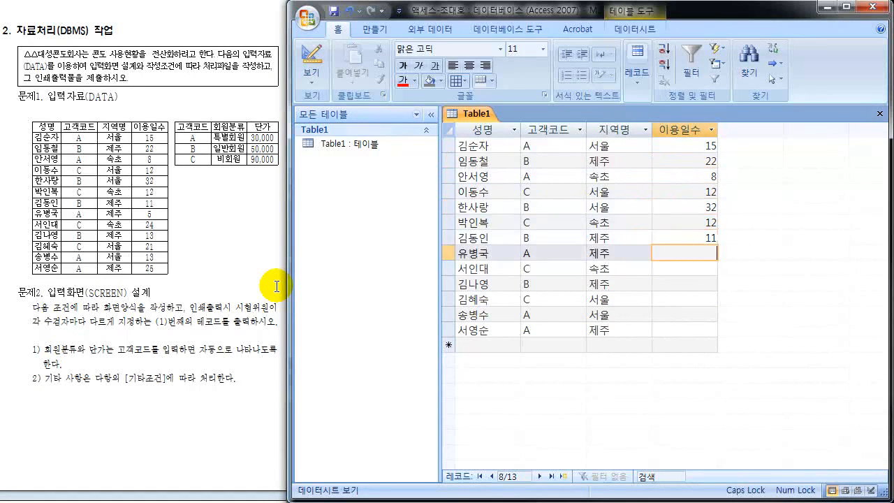
{"action": "key", "text": "Return"}
{"action": "type", "text": "24"}
{"action": "key", "text": "Return"}
{"action": "type", "text": "13"}
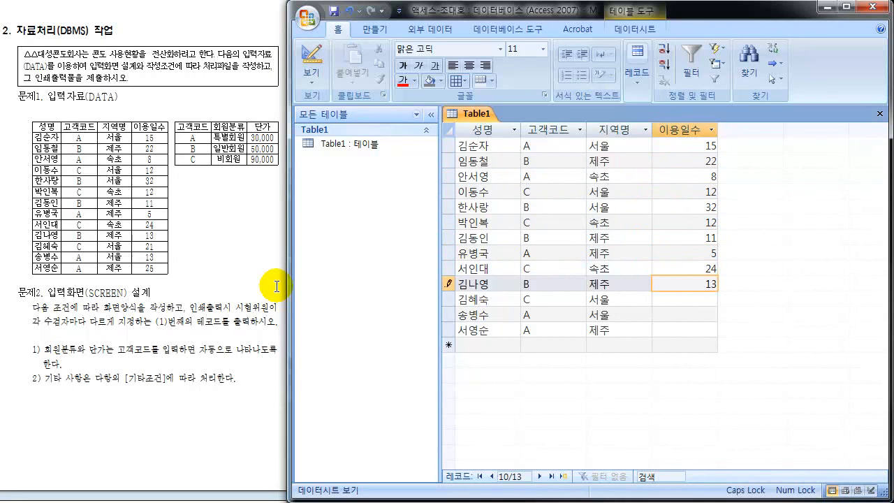
{"action": "key", "text": "Return"}
{"action": "type", "text": "21"}
{"action": "key", "text": "Return"}
{"action": "type", "text": "13"}
{"action": "key", "text": "Return"}
{"action": "type", "text": "2"}
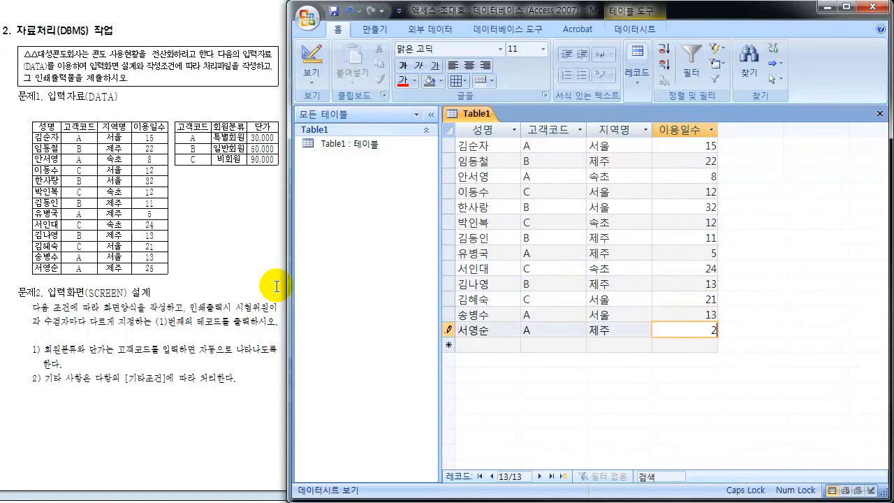
{"action": "type", "text": "5"}
{"action": "key", "text": "Return"}
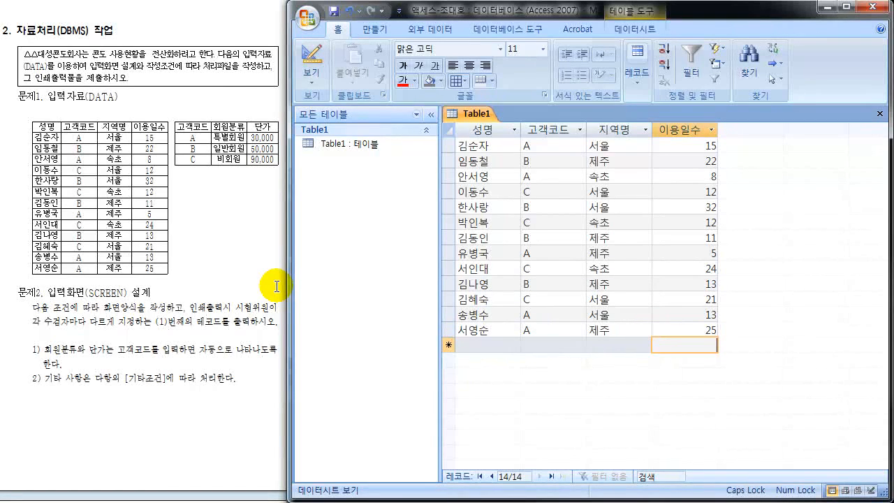
{"action": "mouse_move", "coordinate": [459, 121]}
{"action": "left_mouse_down"}
{"action": "mouse_move", "coordinate": [491, 103]}
{"action": "mouse_move", "coordinate": [475, 126]}
{"action": "mouse_move", "coordinate": [454, 117]}
{"action": "mouse_move", "coordinate": [470, 126]}
{"action": "left_mouse_up"}
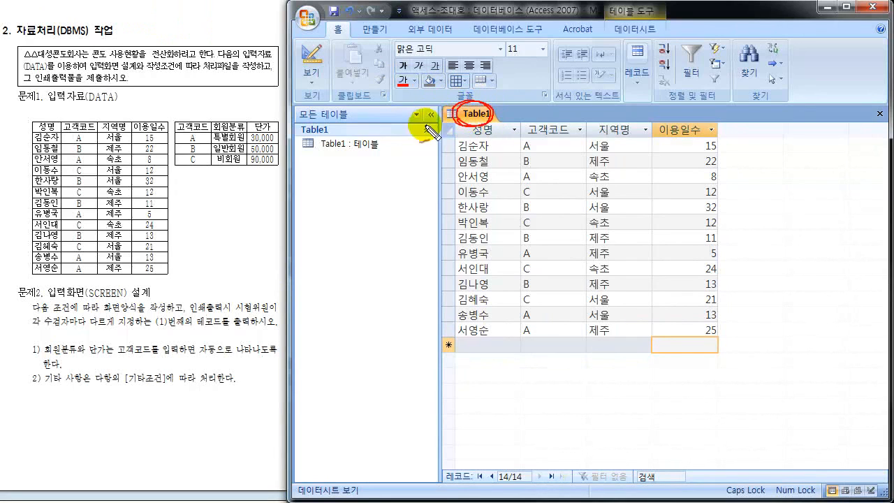
{"action": "mouse_move", "coordinate": [44, 121]}
{"action": "left_mouse_down"}
{"action": "mouse_move", "coordinate": [19, 159]}
{"action": "mouse_move", "coordinate": [32, 260]}
{"action": "left_mouse_up"}
{"action": "mouse_move", "coordinate": [149, 145]}
{"action": "left_mouse_down"}
{"action": "mouse_move", "coordinate": [175, 200]}
{"action": "mouse_move", "coordinate": [152, 277]}
{"action": "left_mouse_up"}
{"action": "mouse_move", "coordinate": [42, 109]}
{"action": "left_mouse_down"}
{"action": "mouse_move", "coordinate": [62, 111]}
{"action": "mouse_move", "coordinate": [51, 121]}
{"action": "mouse_move", "coordinate": [75, 118]}
{"action": "left_mouse_up"}
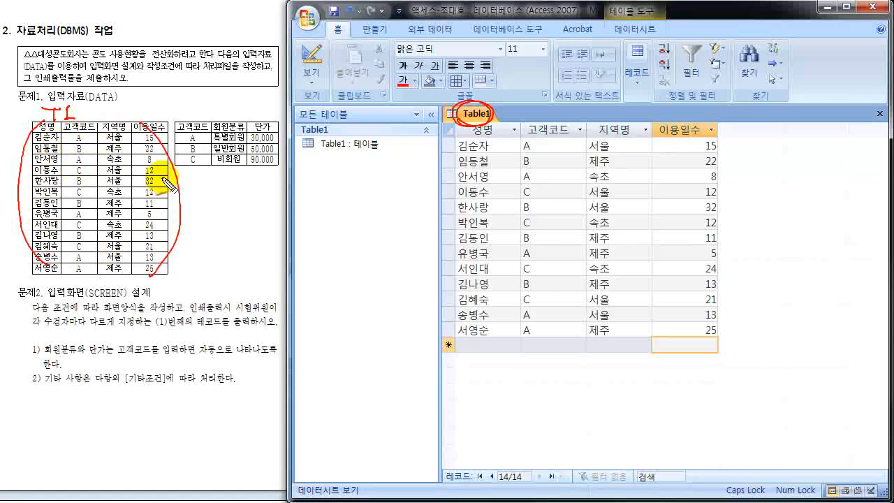
{"action": "mouse_move", "coordinate": [35, 123]}
{"action": "left_mouse_down"}
{"action": "mouse_move", "coordinate": [40, 132]}
{"action": "mouse_move", "coordinate": [173, 117]}
{"action": "left_mouse_up"}
{"action": "mouse_move", "coordinate": [111, 123]}
{"action": "left_mouse_down"}
{"action": "mouse_move", "coordinate": [32, 120]}
{"action": "mouse_move", "coordinate": [67, 120]}
{"action": "left_mouse_up"}
{"action": "mouse_move", "coordinate": [133, 103]}
{"action": "left_mouse_down"}
{"action": "mouse_move", "coordinate": [120, 120]}
{"action": "mouse_move", "coordinate": [134, 119]}
{"action": "mouse_move", "coordinate": [146, 86]}
{"action": "left_mouse_up"}
{"action": "left_click_drag", "start_coordinate": [140, 88], "coordinate": [140, 99]}
{"action": "mouse_move", "coordinate": [137, 101]}
{"action": "left_mouse_down"}
{"action": "mouse_move", "coordinate": [150, 95]}
{"action": "mouse_move", "coordinate": [159, 108]}
{"action": "left_mouse_up"}
{"action": "left_click_drag", "start_coordinate": [168, 86], "coordinate": [171, 102]}
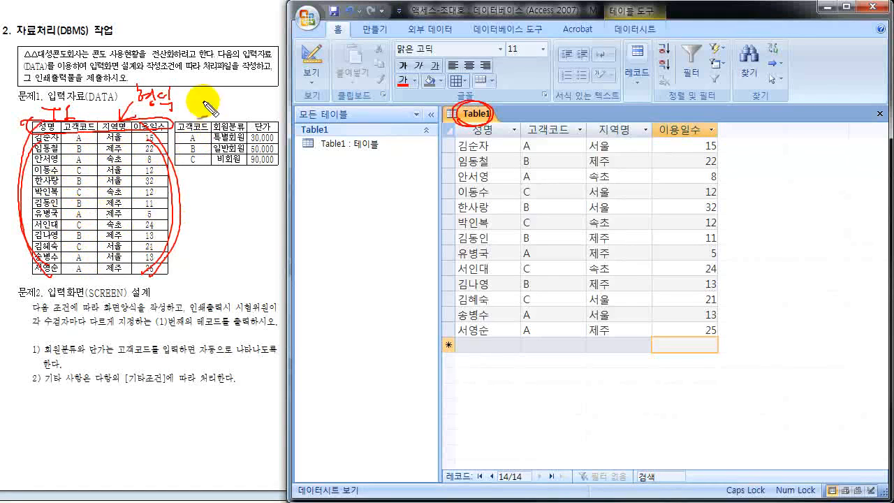
{"action": "left_click_drag", "start_coordinate": [187, 103], "coordinate": [210, 102]}
{"action": "left_click_drag", "start_coordinate": [199, 103], "coordinate": [198, 116]}
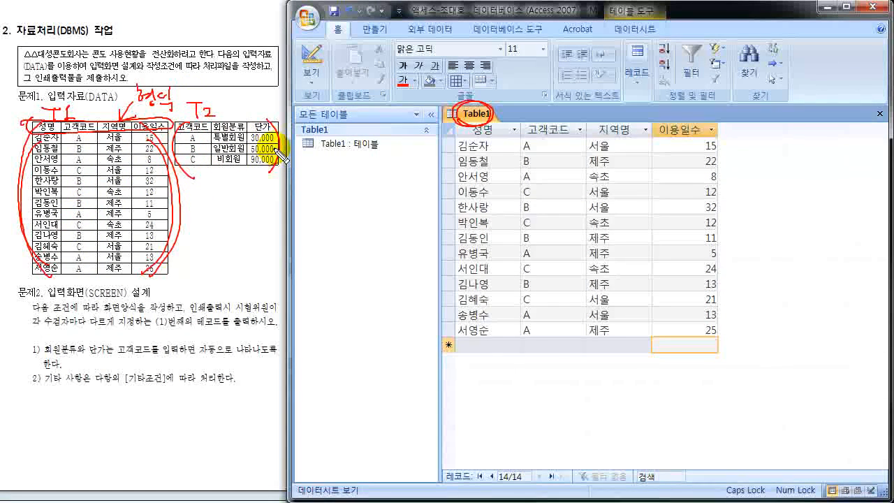
- Close the Table1 datasheet
{"action": "key", "text": "Escape"}
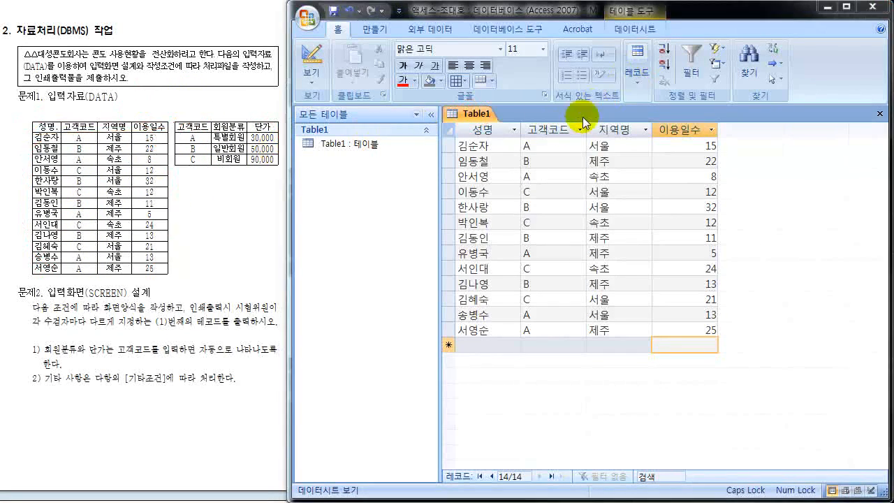
{"action": "left_click", "coordinate": [482, 116]}
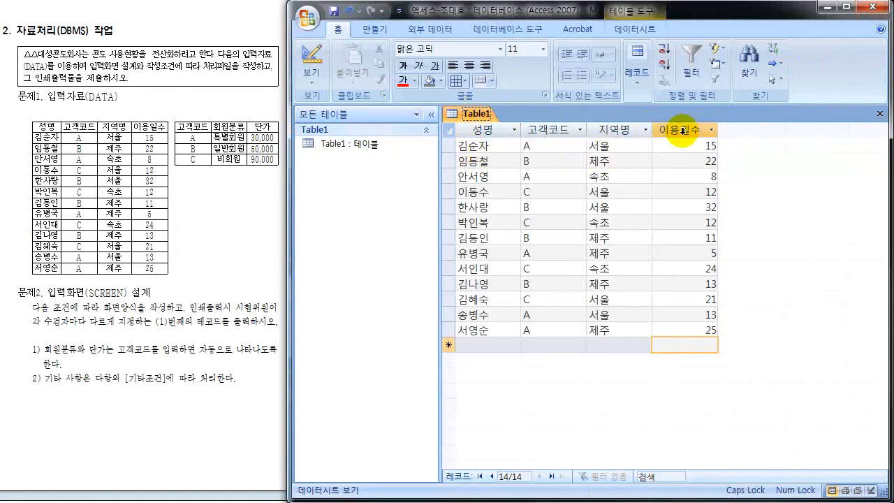
{"action": "left_click", "coordinate": [880, 113]}
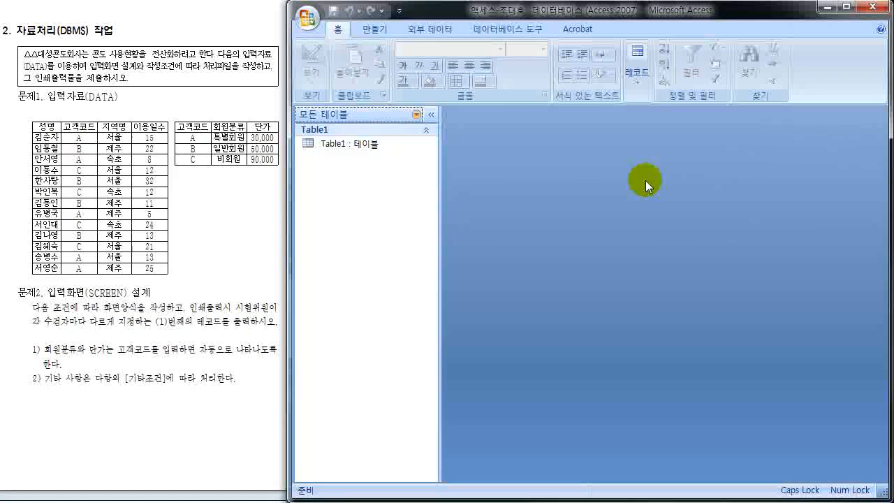
- Create a new table in Design View from the 만들기 ribbon's 테이블 디자인
{"action": "left_click", "coordinate": [327, 145]}
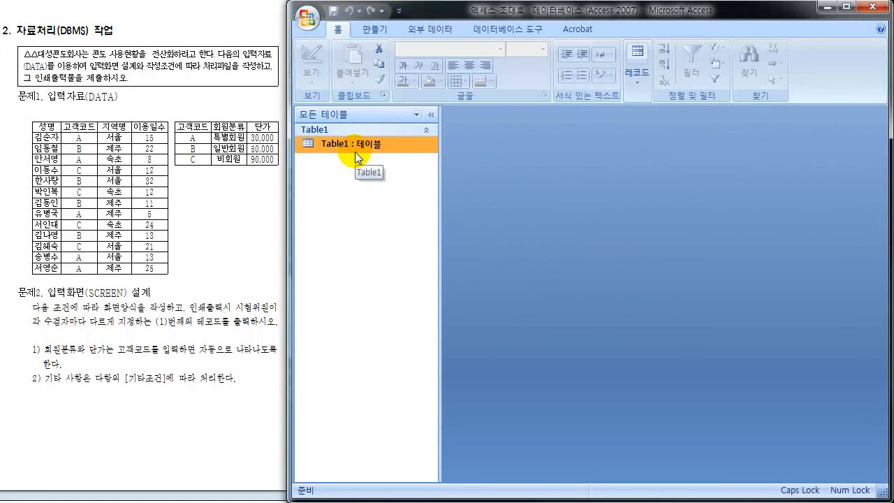
{"action": "left_click", "coordinate": [371, 31]}
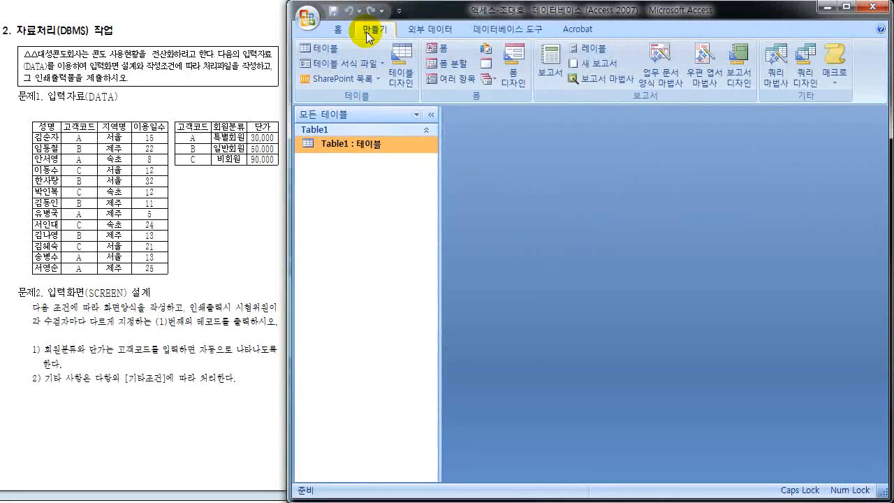
{"action": "left_click", "coordinate": [402, 61]}
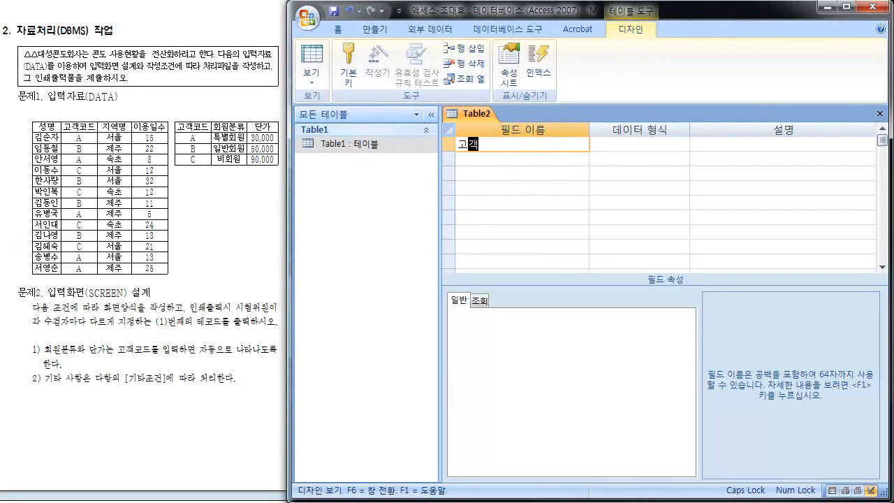
- Add fields 고객코드, 회원분류 and 단가 to Table2, keeping the default 텍스트 type
{"action": "key", "text": "Down"}
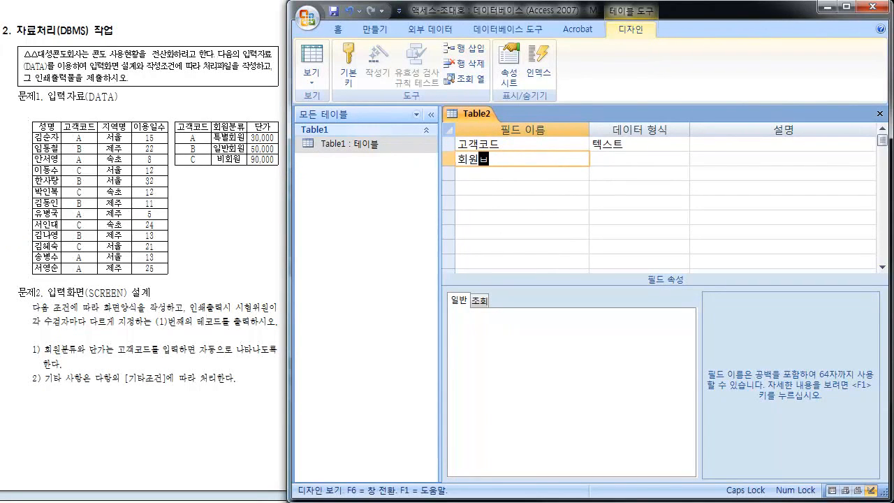
{"action": "key", "text": "Down"}
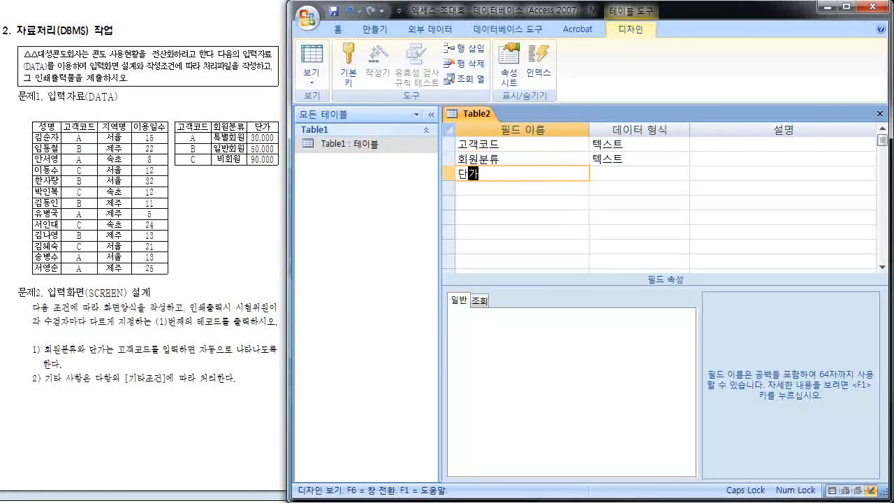
{"action": "key", "text": "Down"}
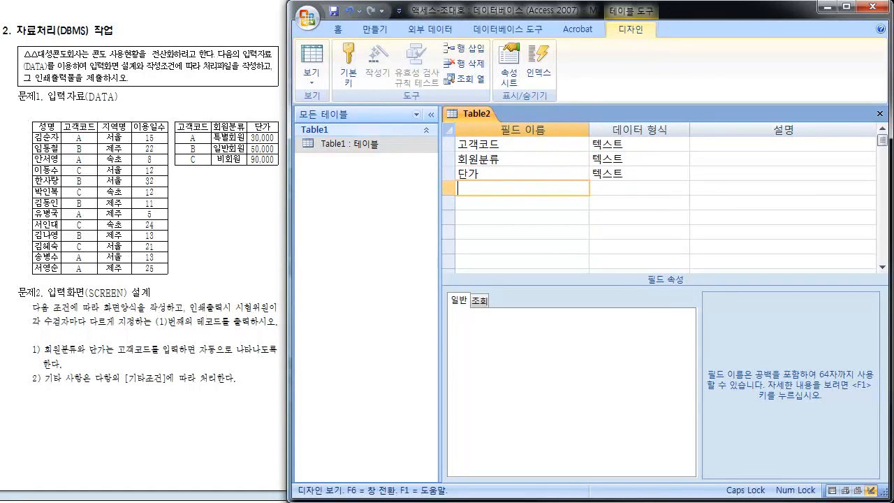
{"action": "mouse_move", "coordinate": [463, 118]}
{"action": "left_mouse_down"}
{"action": "mouse_move", "coordinate": [492, 119]}
{"action": "mouse_move", "coordinate": [461, 116]}
{"action": "left_mouse_up"}
{"action": "mouse_move", "coordinate": [209, 132]}
{"action": "left_mouse_down"}
{"action": "mouse_move", "coordinate": [183, 118]}
{"action": "mouse_move", "coordinate": [186, 133]}
{"action": "mouse_move", "coordinate": [279, 130]}
{"action": "mouse_move", "coordinate": [252, 123]}
{"action": "left_mouse_up"}
{"action": "mouse_move", "coordinate": [197, 119]}
{"action": "left_mouse_down"}
{"action": "mouse_move", "coordinate": [343, 116]}
{"action": "mouse_move", "coordinate": [439, 148]}
{"action": "mouse_move", "coordinate": [453, 136]}
{"action": "mouse_move", "coordinate": [467, 187]}
{"action": "left_mouse_up"}
{"action": "mouse_move", "coordinate": [632, 137]}
{"action": "left_mouse_down"}
{"action": "mouse_move", "coordinate": [639, 165]}
{"action": "mouse_move", "coordinate": [630, 185]}
{"action": "left_mouse_up"}
{"action": "left_click_drag", "start_coordinate": [582, 136], "coordinate": [584, 182]}
{"action": "mouse_move", "coordinate": [175, 159]}
{"action": "left_mouse_down"}
{"action": "mouse_move", "coordinate": [191, 136]}
{"action": "mouse_move", "coordinate": [200, 180]}
{"action": "left_mouse_up"}
{"action": "left_click_drag", "start_coordinate": [192, 180], "coordinate": [192, 197]}
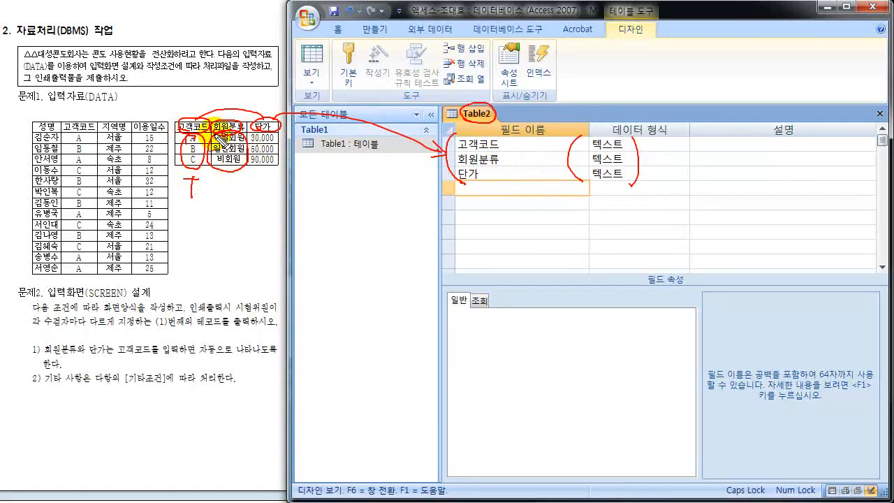
{"action": "left_click_drag", "start_coordinate": [230, 179], "coordinate": [235, 179]}
{"action": "left_click_drag", "start_coordinate": [227, 180], "coordinate": [227, 197]}
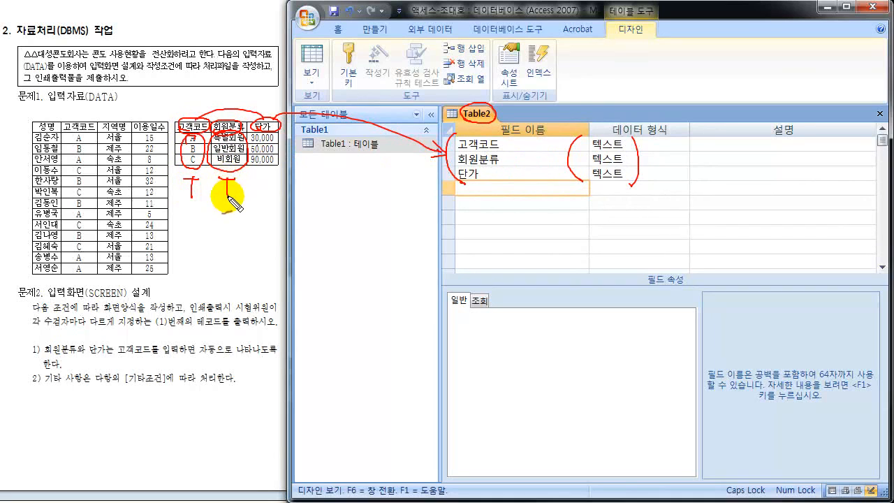
{"action": "mouse_move", "coordinate": [257, 134]}
{"action": "left_mouse_down"}
{"action": "mouse_move", "coordinate": [285, 143]}
{"action": "mouse_move", "coordinate": [256, 165]}
{"action": "mouse_move", "coordinate": [277, 218]}
{"action": "mouse_move", "coordinate": [299, 209]}
{"action": "left_mouse_up"}
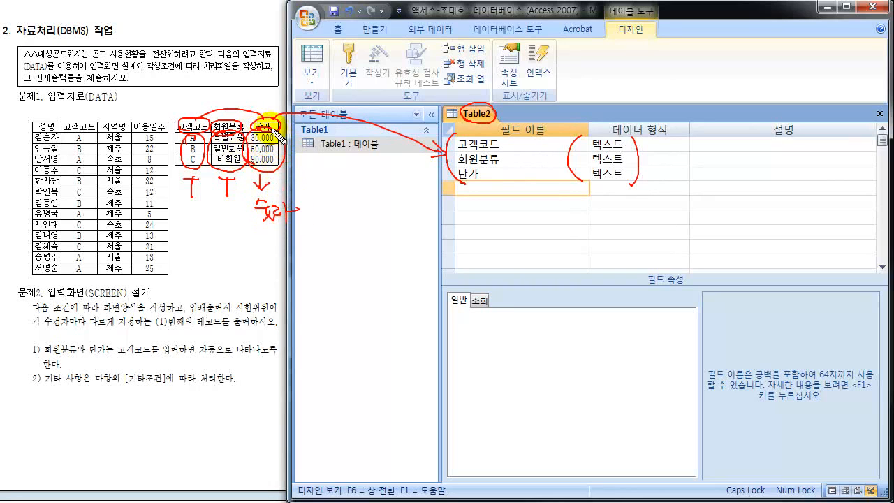
{"action": "mouse_move", "coordinate": [299, 213]}
{"action": "left_mouse_down"}
{"action": "mouse_move", "coordinate": [329, 212]}
{"action": "mouse_move", "coordinate": [336, 200]}
{"action": "mouse_move", "coordinate": [348, 224]}
{"action": "left_mouse_up"}
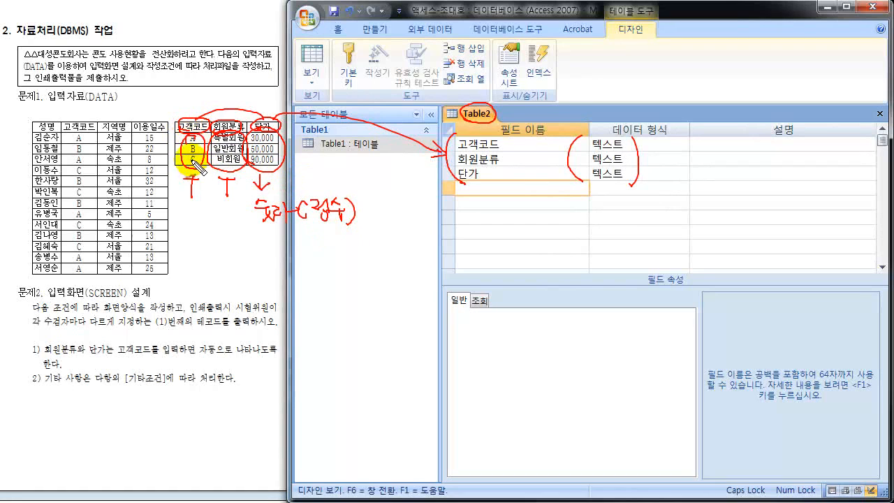
{"action": "mouse_move", "coordinate": [175, 171]}
{"action": "left_mouse_down"}
{"action": "mouse_move", "coordinate": [200, 245]}
{"action": "mouse_move", "coordinate": [293, 241]}
{"action": "mouse_move", "coordinate": [330, 262]}
{"action": "left_mouse_up"}
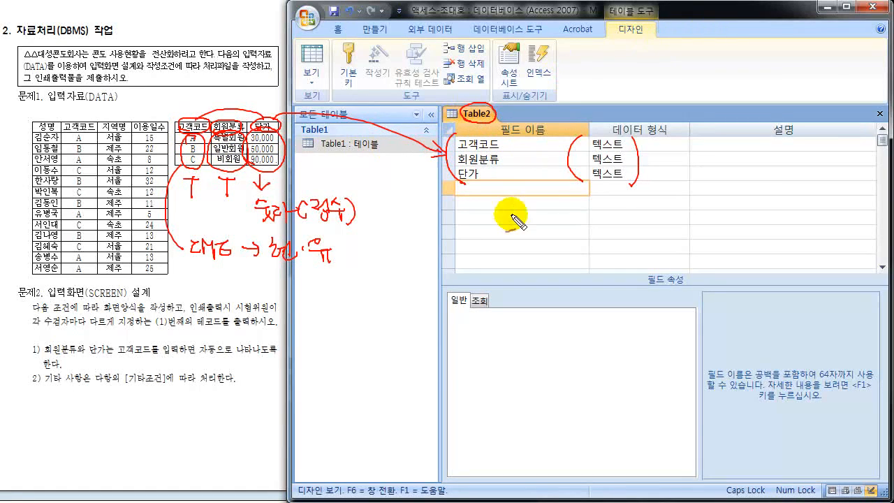
{"action": "left_click_drag", "start_coordinate": [470, 194], "coordinate": [482, 193]}
- Change the 단가 field's data type to 숫자
{"action": "key", "text": "Escape"}
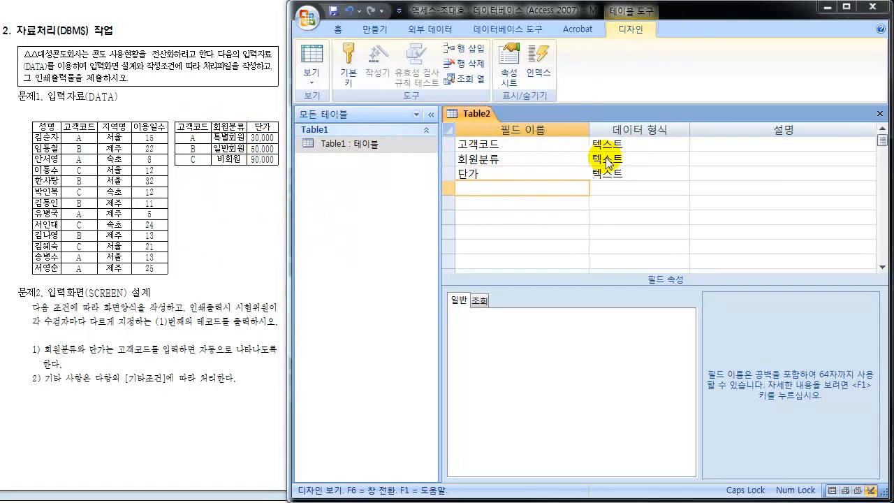
{"action": "left_click", "coordinate": [644, 177]}
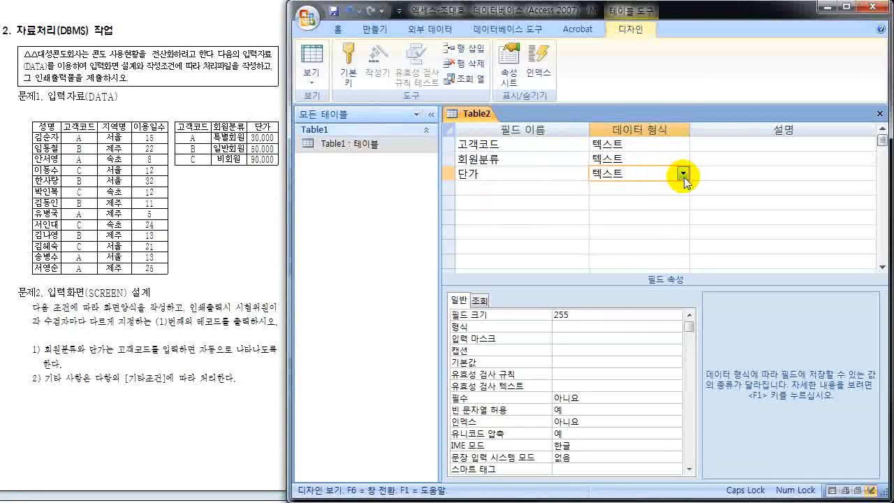
{"action": "left_click", "coordinate": [683, 173]}
{"action": "left_click", "coordinate": [612, 218]}
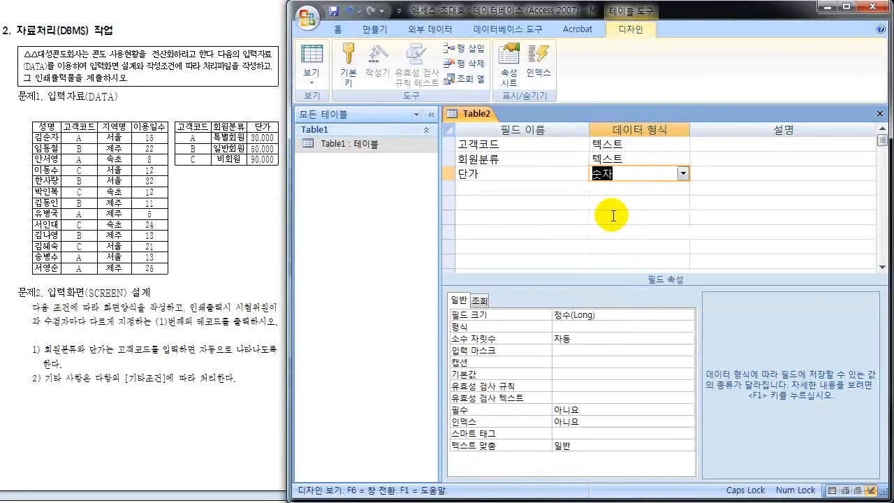
- Set 고객코드's IME 모드 to 현재 상태 유지 and switch to Datasheet View
{"action": "left_click", "coordinate": [507, 146]}
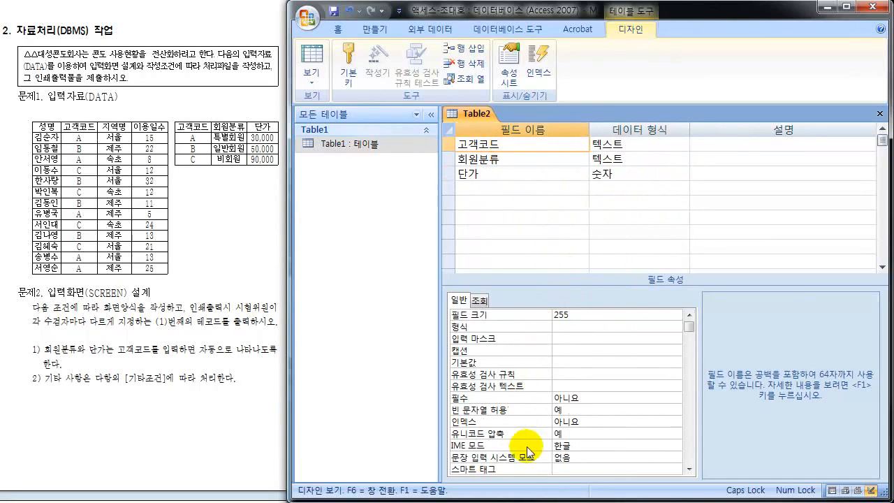
{"action": "left_click", "coordinate": [601, 446]}
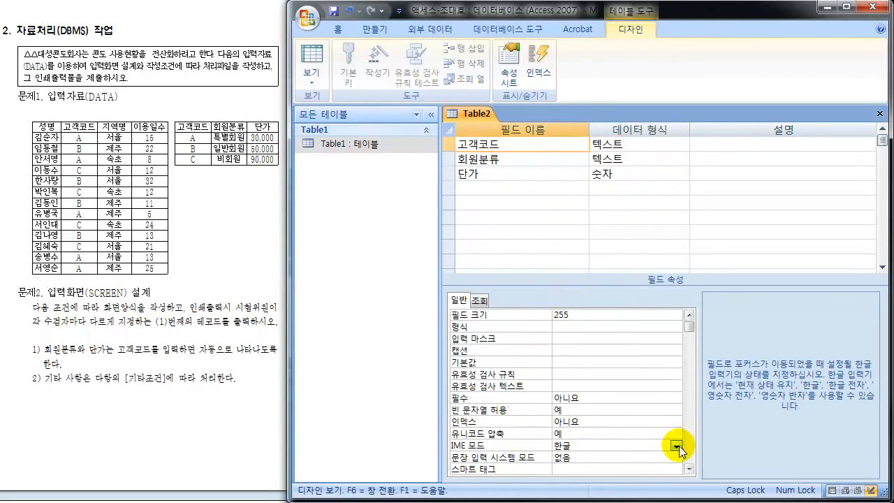
{"action": "left_click", "coordinate": [676, 446]}
{"action": "left_click", "coordinate": [594, 457]}
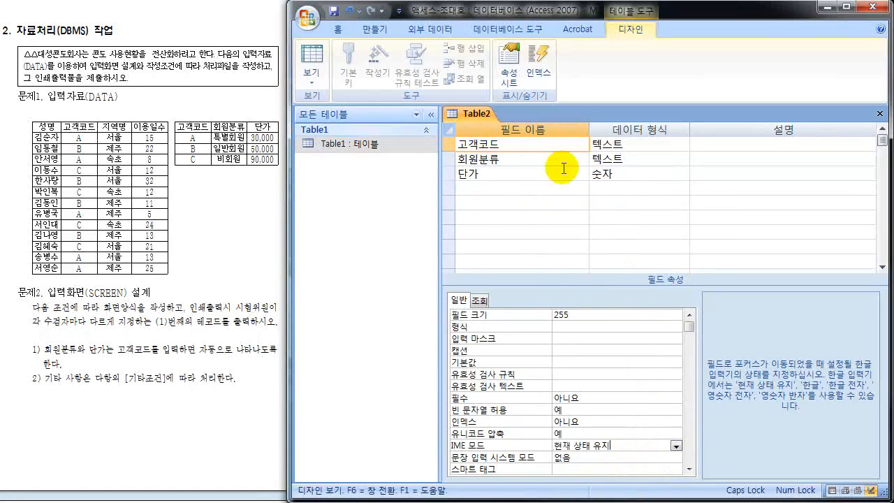
{"action": "left_click", "coordinate": [311, 62]}
- Confirm saving the new table and accept the name Table2 in the Save As dialog
{"action": "left_click_drag", "start_coordinate": [303, 240], "coordinate": [327, 162]}
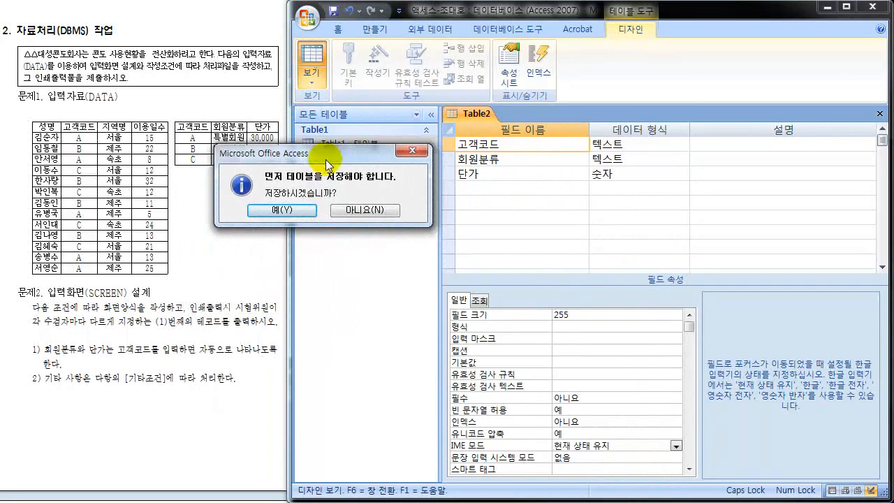
{"action": "left_click", "coordinate": [291, 203]}
{"action": "left_click_drag", "start_coordinate": [559, 144], "coordinate": [257, 210]}
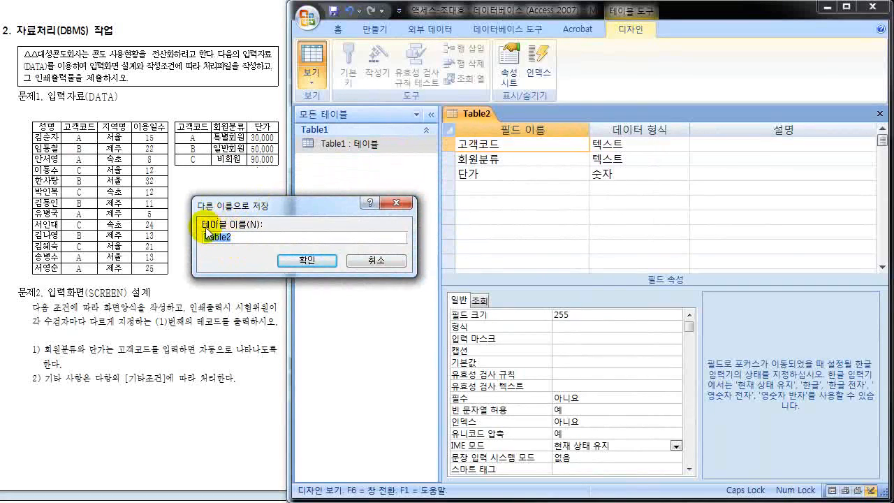
{"action": "left_click", "coordinate": [308, 261]}
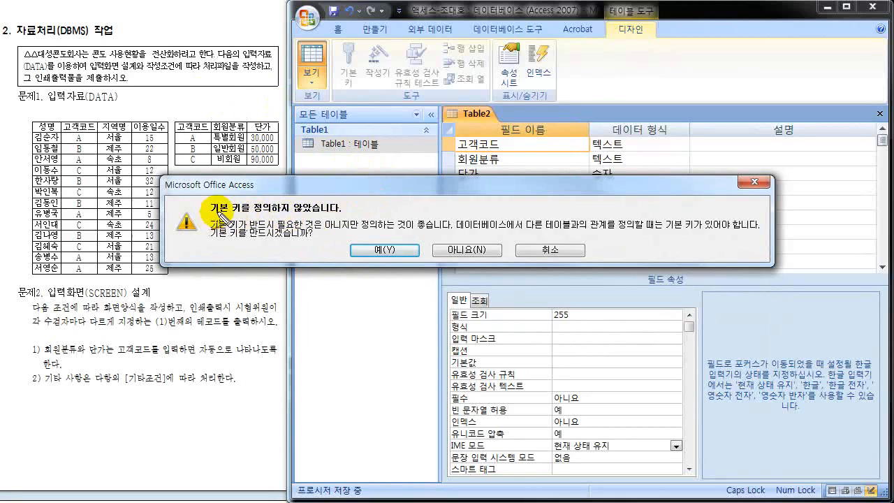
- Finish saving Table2 without creating a primary key
{"action": "mouse_move", "coordinate": [205, 209]}
{"action": "left_mouse_down"}
{"action": "mouse_move", "coordinate": [241, 187]}
{"action": "mouse_move", "coordinate": [229, 220]}
{"action": "left_mouse_up"}
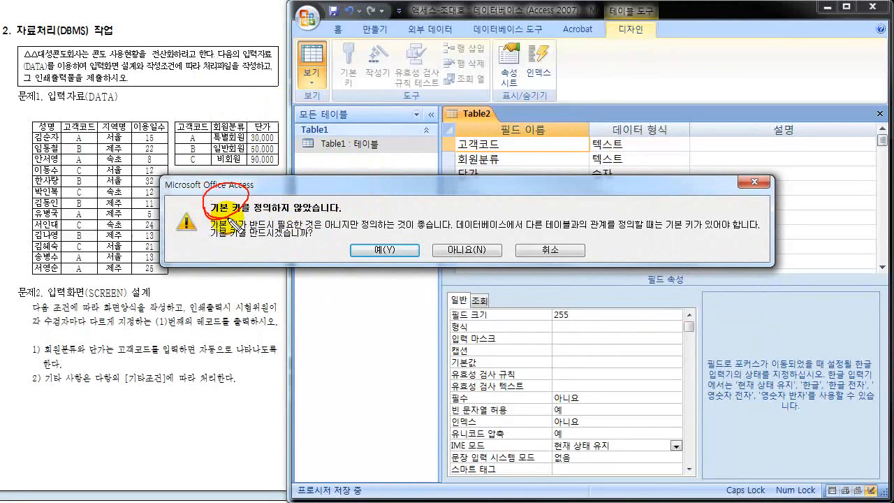
{"action": "mouse_move", "coordinate": [453, 244]}
{"action": "left_mouse_down"}
{"action": "mouse_move", "coordinate": [470, 264]}
{"action": "mouse_move", "coordinate": [492, 249]}
{"action": "left_mouse_up"}
{"action": "mouse_move", "coordinate": [246, 198]}
{"action": "left_mouse_down"}
{"action": "mouse_move", "coordinate": [377, 190]}
{"action": "mouse_move", "coordinate": [421, 210]}
{"action": "mouse_move", "coordinate": [412, 234]}
{"action": "mouse_move", "coordinate": [422, 228]}
{"action": "left_mouse_up"}
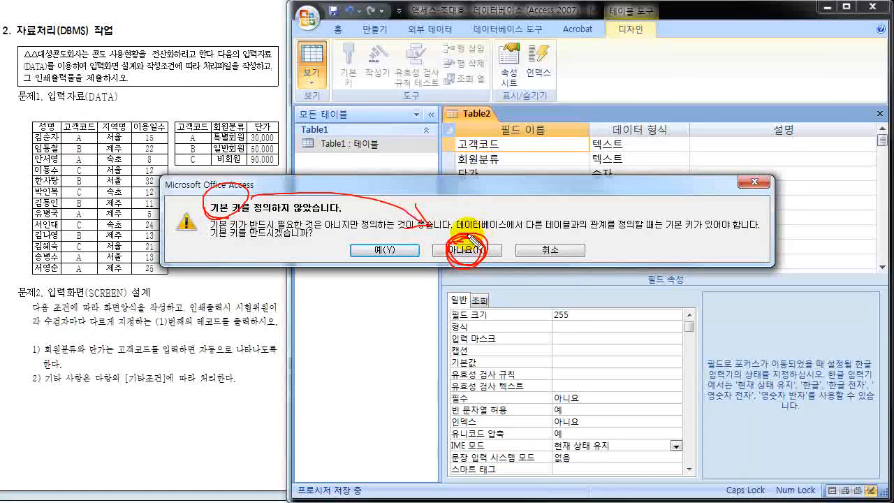
{"action": "mouse_move", "coordinate": [223, 196]}
{"action": "left_mouse_down"}
{"action": "mouse_move", "coordinate": [195, 201]}
{"action": "mouse_move", "coordinate": [203, 218]}
{"action": "left_mouse_up"}
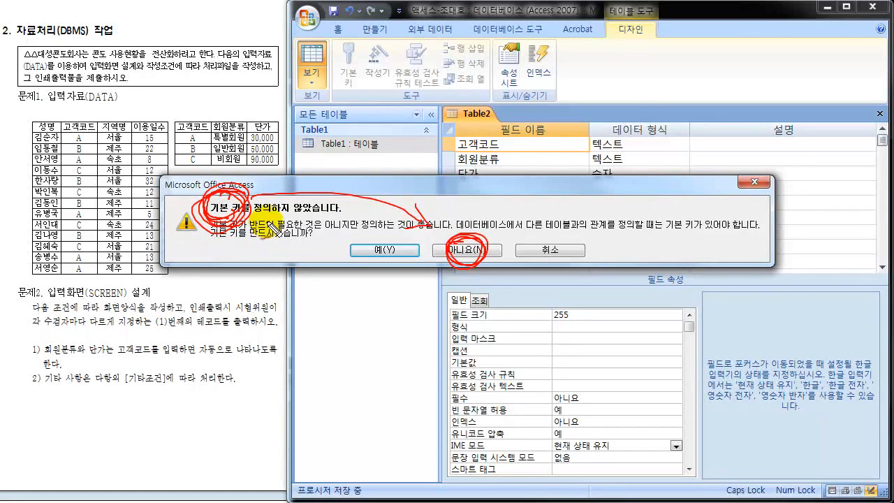
{"action": "mouse_move", "coordinate": [439, 246]}
{"action": "left_mouse_down"}
{"action": "mouse_move", "coordinate": [466, 246]}
{"action": "mouse_move", "coordinate": [462, 261]}
{"action": "mouse_move", "coordinate": [464, 235]}
{"action": "mouse_move", "coordinate": [463, 262]}
{"action": "left_mouse_up"}
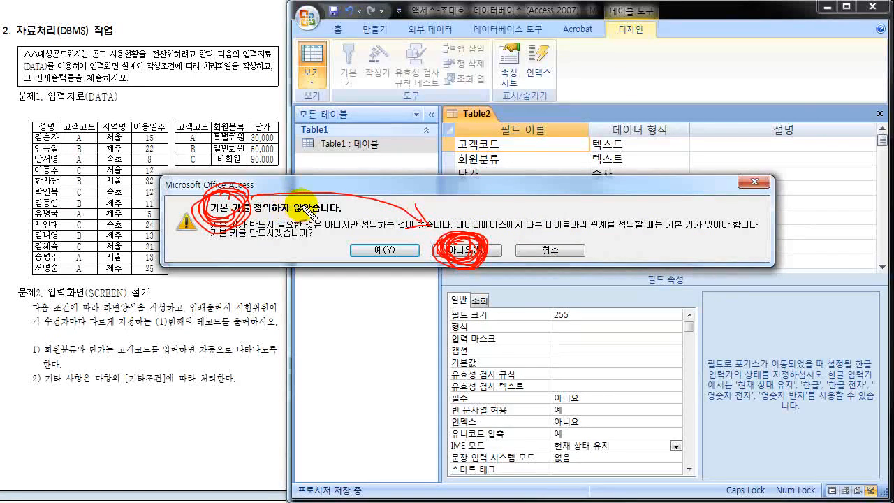
{"action": "key", "text": "Escape"}
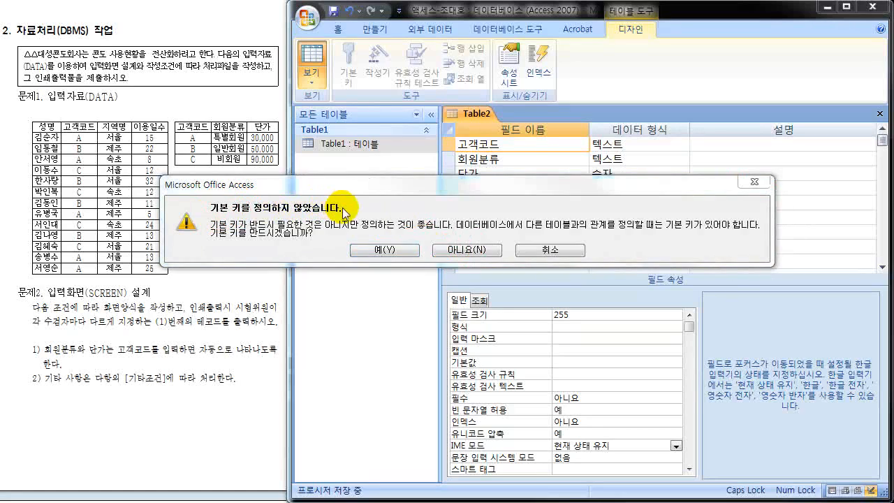
{"action": "left_click", "coordinate": [468, 261]}
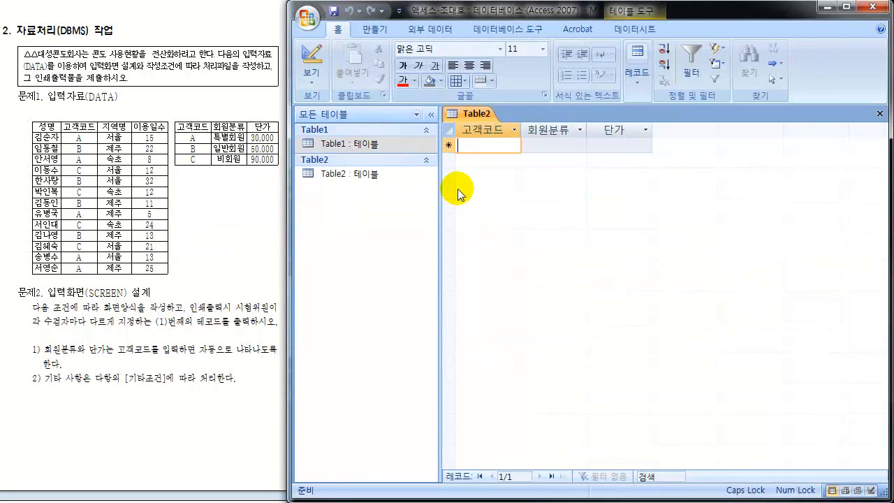
- Enter the codes A, B and C as three records in Table2
{"action": "type", "text": "A"}
{"action": "key", "text": "Down"}
{"action": "type", "text": "B"}
{"action": "key", "text": "Down"}
{"action": "type", "text": "C"}
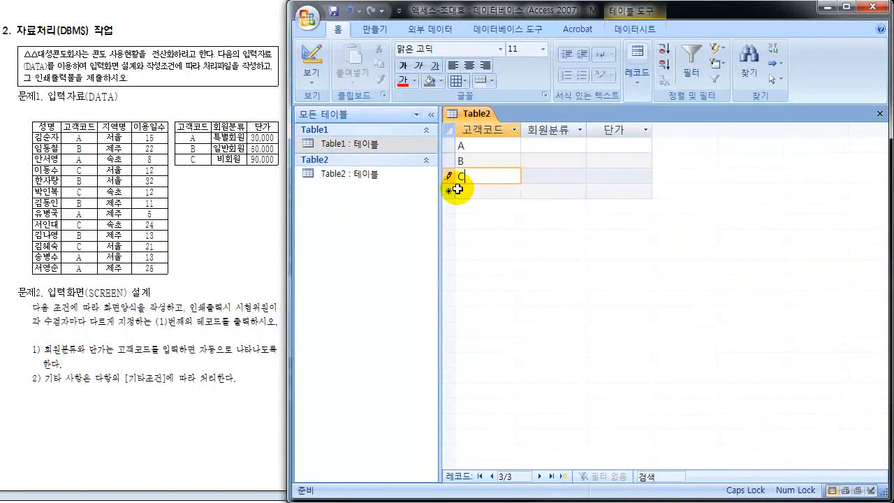
{"action": "key", "text": "Down"}
- Fill 회원분류 with 특별회원, 일반회원 and 비회원 for records A, B and C
{"action": "key", "text": "Right"}
{"action": "key", "text": "Up"}
{"action": "key", "text": "Up"}
{"action": "key", "text": "Up"}
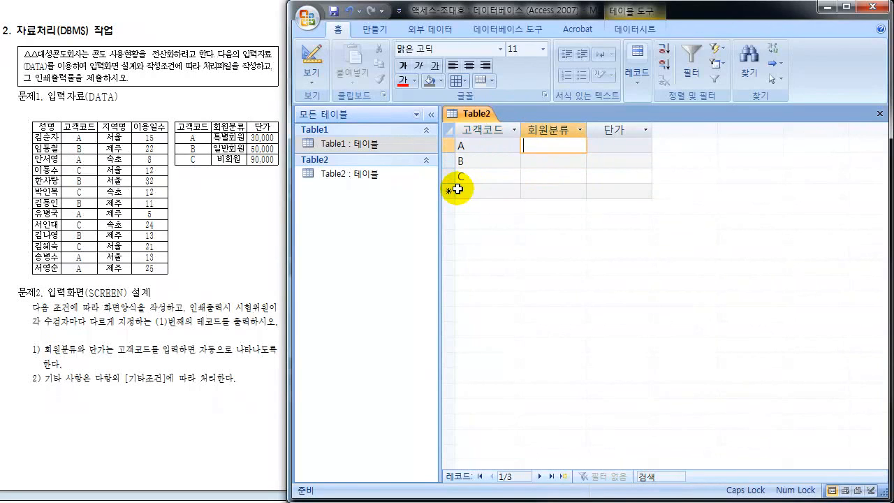
{"action": "type", "text": "특별회우"}
{"action": "key", "text": "Down"}
{"action": "type", "text": "일반회원"}
{"action": "key", "text": "Down"}
{"action": "type", "text": "비호"}
{"action": "type", "text": "원"}
{"action": "key", "text": "Down"}
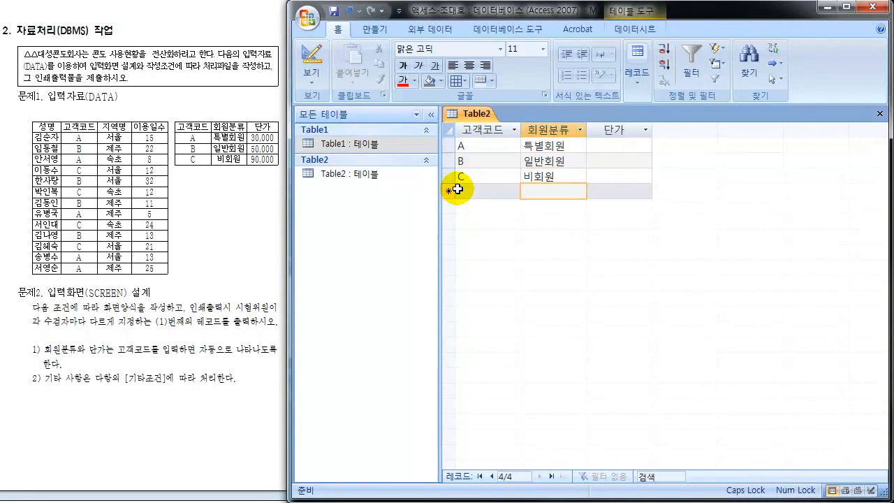
- Fill 단가 with 30000, 50000 and 90000 for records A, B and C
{"action": "key", "text": "Right"}
{"action": "key", "text": "Up"}
{"action": "key", "text": "Up"}
{"action": "key", "text": "Up"}
{"action": "type", "text": "300"}
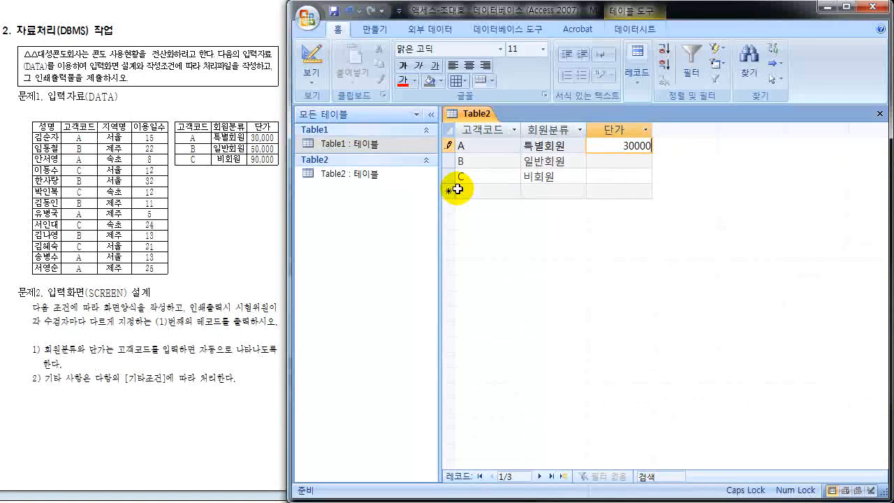
{"action": "key", "text": "Down"}
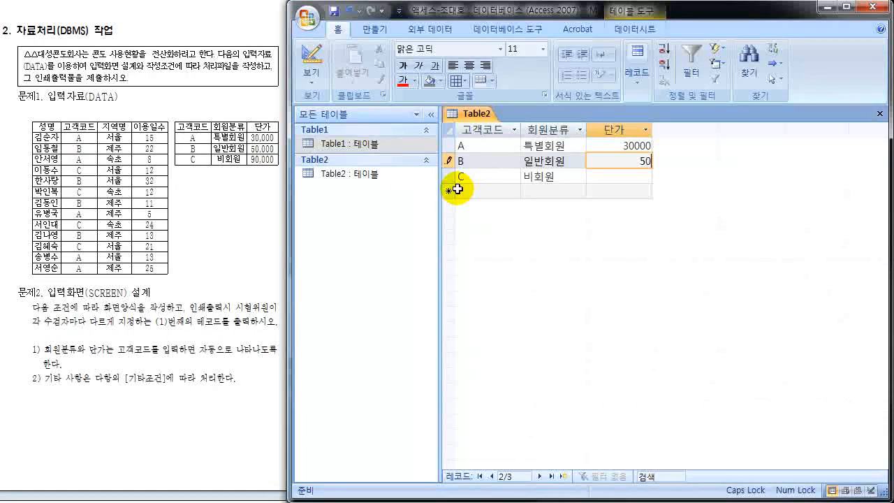
{"action": "key", "text": "Down"}
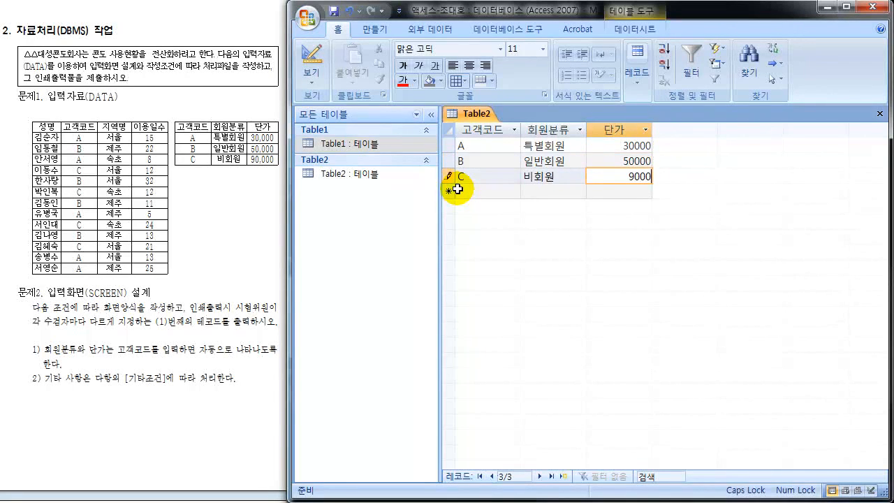
{"action": "key", "text": "Down"}
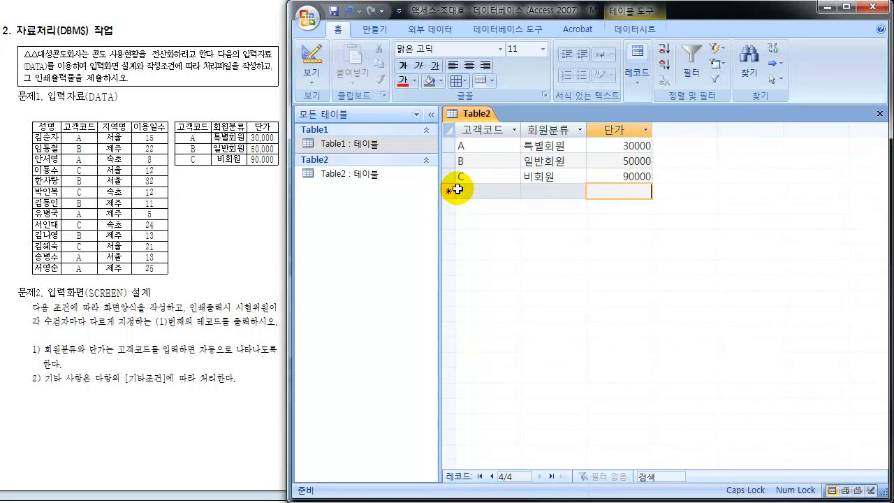
{"action": "key", "text": "ctrl+shift+d"}
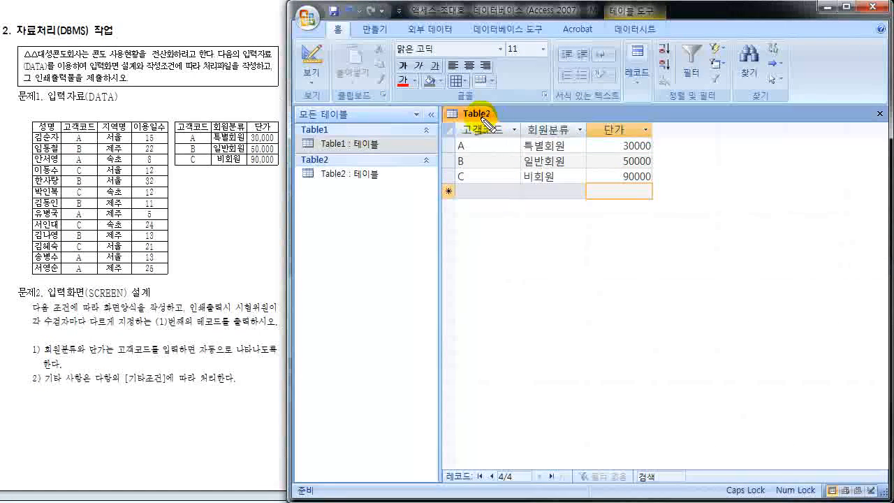
- Mark Table1 and Table2 in red ink, clear the ink, then open the navigation pane's grouping options
{"action": "mouse_move", "coordinate": [453, 118]}
{"action": "left_mouse_down"}
{"action": "mouse_move", "coordinate": [489, 104]}
{"action": "mouse_move", "coordinate": [385, 165]}
{"action": "mouse_move", "coordinate": [406, 171]}
{"action": "left_mouse_up"}
{"action": "left_click_drag", "start_coordinate": [348, 130], "coordinate": [359, 127]}
{"action": "left_click_drag", "start_coordinate": [345, 160], "coordinate": [357, 161]}
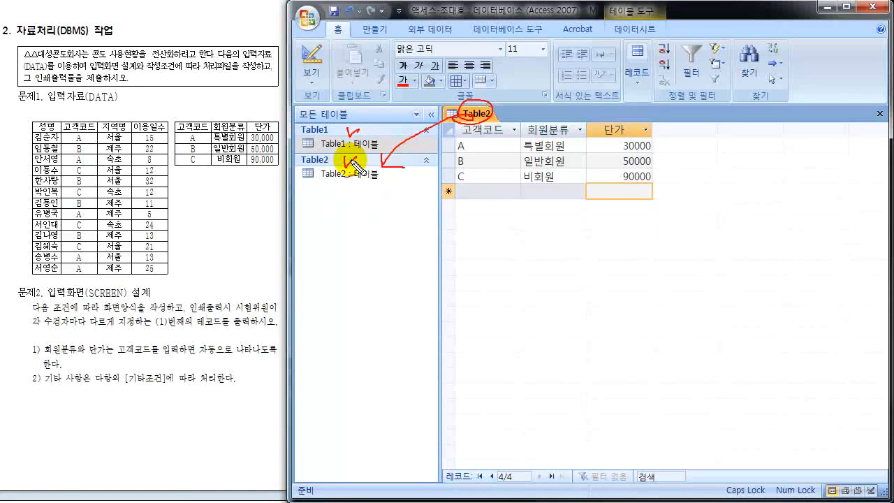
{"action": "key", "text": "Escape"}
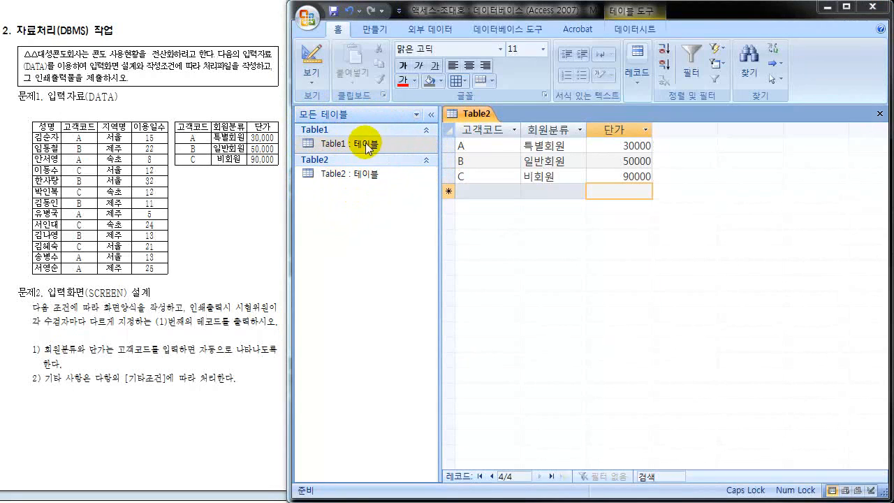
{"action": "left_click", "coordinate": [373, 116]}
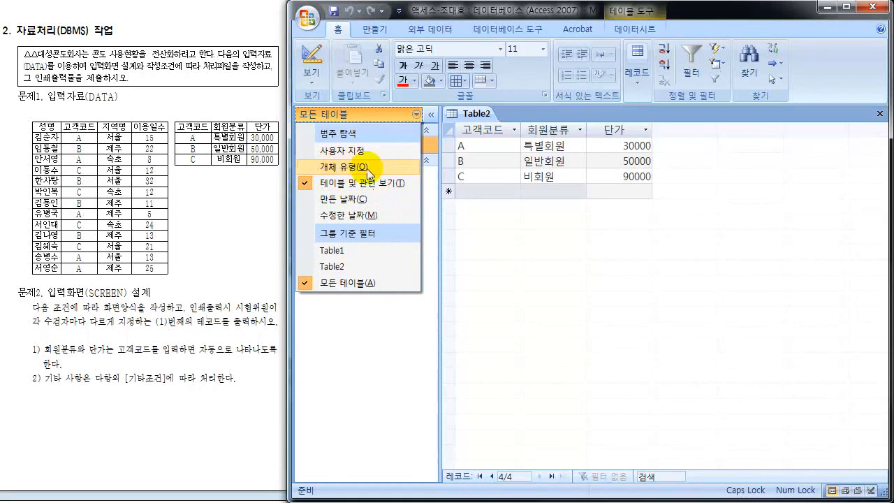
- Group navigation pane objects by 개체 유형 (object type), collapsing and re-expanding the Tables group
{"action": "left_click", "coordinate": [343, 168]}
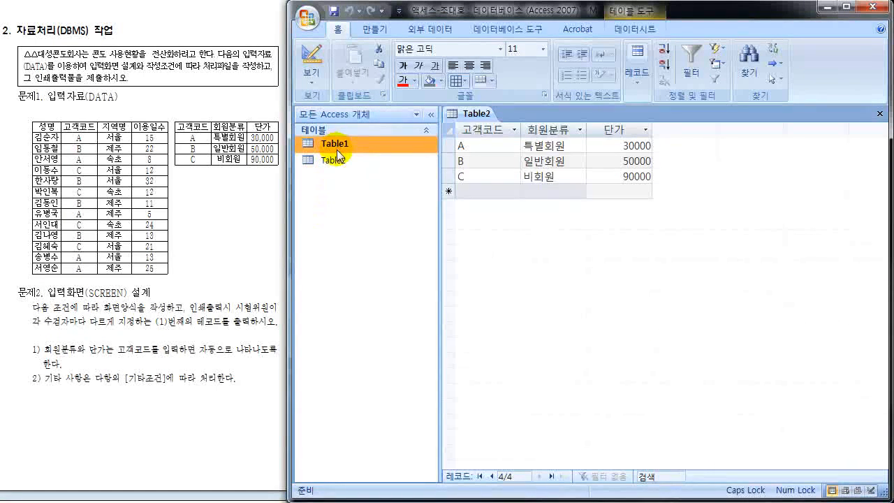
{"action": "left_click", "coordinate": [316, 132]}
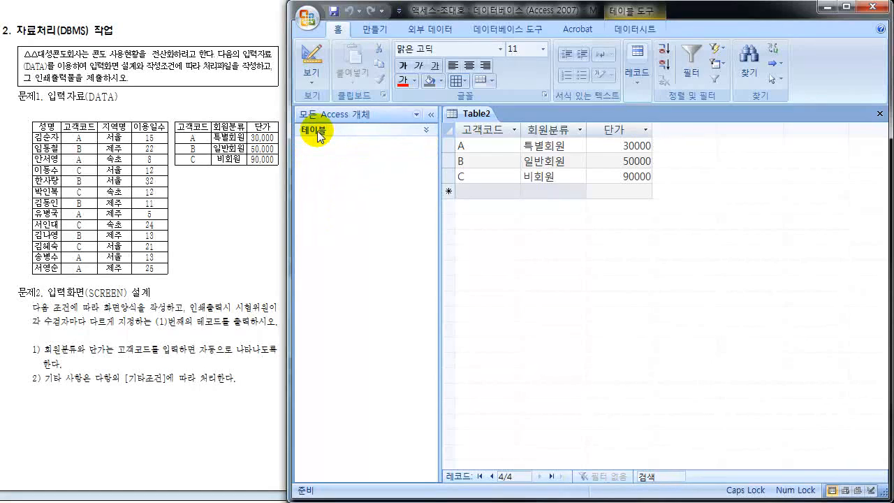
{"action": "left_click", "coordinate": [318, 132]}
- Select Table1 and Table2 in turn, leaving the grouping options unchanged
{"action": "left_click", "coordinate": [333, 159]}
{"action": "left_click", "coordinate": [334, 145]}
{"action": "left_click", "coordinate": [331, 161]}
{"action": "left_click", "coordinate": [332, 144]}
{"action": "left_click", "coordinate": [333, 160]}
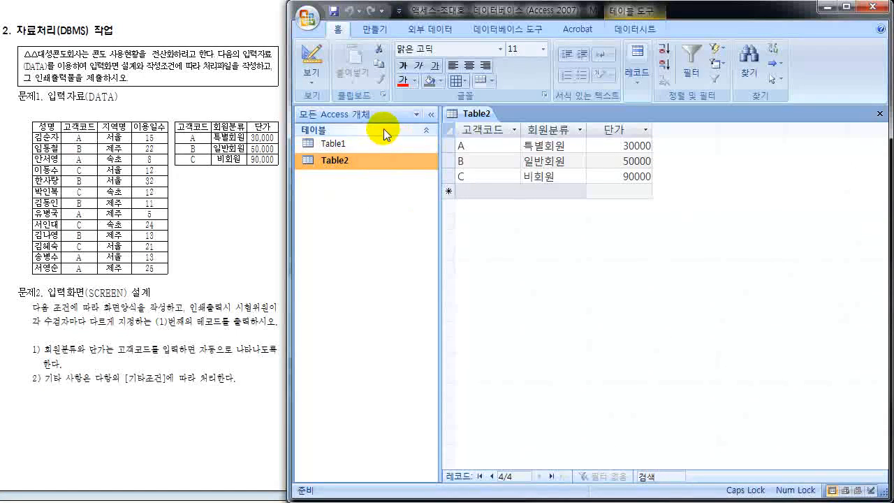
{"action": "left_click", "coordinate": [355, 113]}
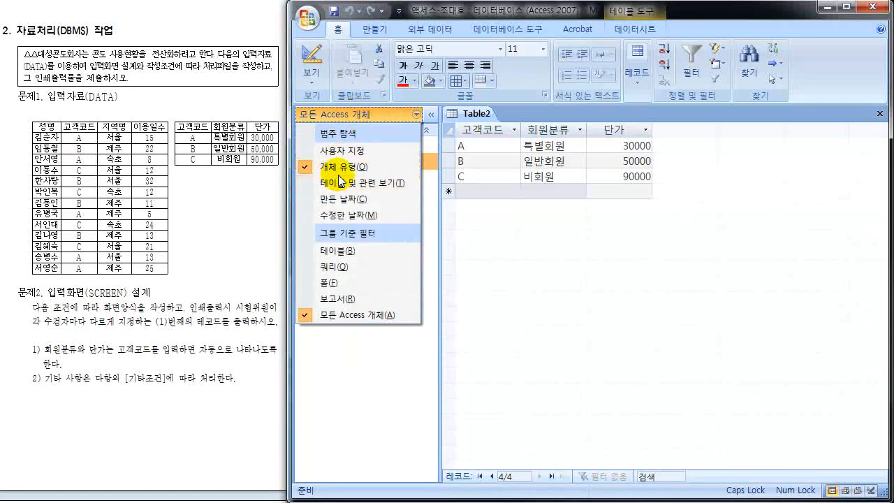
{"action": "left_click", "coordinate": [365, 372]}
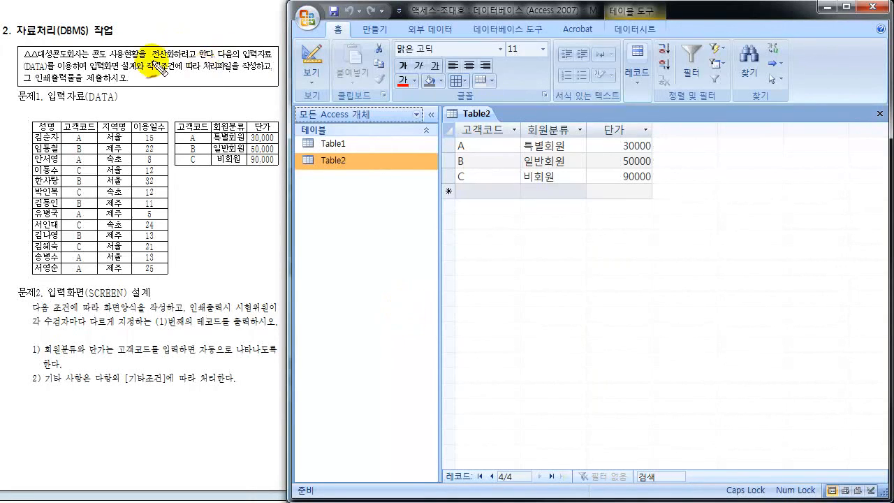
{"action": "mouse_move", "coordinate": [50, 38]}
{"action": "left_mouse_down"}
{"action": "mouse_move", "coordinate": [79, 47]}
{"action": "mouse_move", "coordinate": [112, 21]}
{"action": "mouse_move", "coordinate": [81, 41]}
{"action": "left_mouse_up"}
{"action": "mouse_move", "coordinate": [126, 25]}
{"action": "left_mouse_down"}
{"action": "mouse_move", "coordinate": [127, 35]}
{"action": "mouse_move", "coordinate": [201, 37]}
{"action": "left_mouse_up"}
{"action": "mouse_move", "coordinate": [226, 23]}
{"action": "left_mouse_down"}
{"action": "mouse_move", "coordinate": [243, 31]}
{"action": "mouse_move", "coordinate": [236, 41]}
{"action": "left_mouse_up"}
{"action": "mouse_move", "coordinate": [116, 37]}
{"action": "left_mouse_down"}
{"action": "mouse_move", "coordinate": [132, 24]}
{"action": "mouse_move", "coordinate": [130, 78]}
{"action": "mouse_move", "coordinate": [148, 85]}
{"action": "mouse_move", "coordinate": [138, 102]}
{"action": "left_mouse_up"}
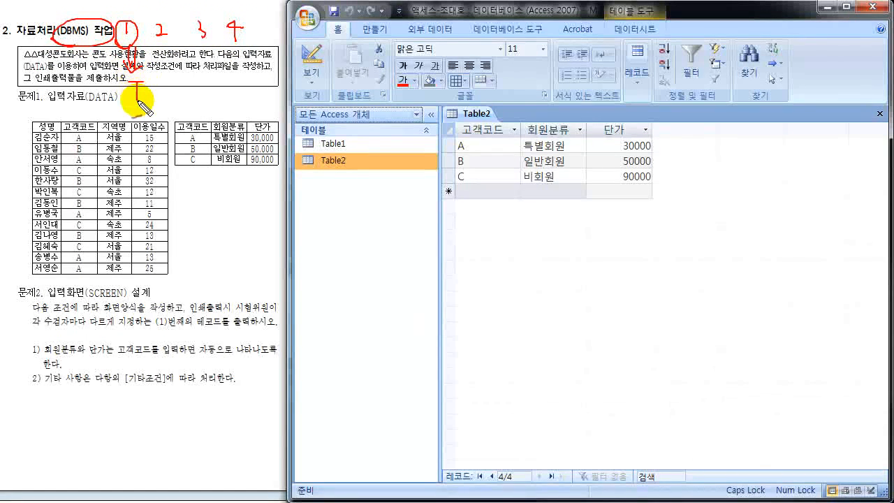
{"action": "mouse_move", "coordinate": [157, 22]}
{"action": "left_mouse_down"}
{"action": "mouse_move", "coordinate": [151, 44]}
{"action": "mouse_move", "coordinate": [148, 37]}
{"action": "left_mouse_up"}
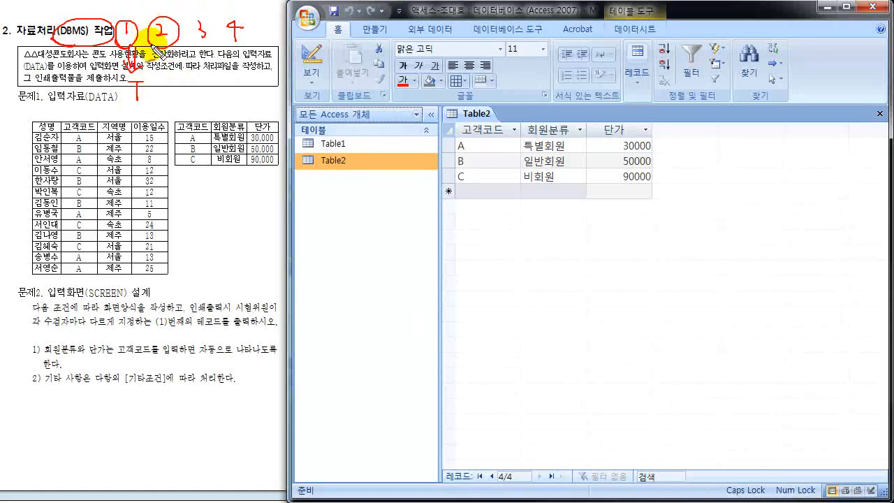
{"action": "left_click_drag", "start_coordinate": [143, 92], "coordinate": [157, 92]}
{"action": "left_click_drag", "start_coordinate": [151, 86], "coordinate": [151, 99]}
{"action": "mouse_move", "coordinate": [165, 53]}
{"action": "left_mouse_down"}
{"action": "mouse_move", "coordinate": [166, 75]}
{"action": "mouse_move", "coordinate": [175, 69]}
{"action": "mouse_move", "coordinate": [170, 98]}
{"action": "mouse_move", "coordinate": [173, 83]}
{"action": "mouse_move", "coordinate": [189, 112]}
{"action": "mouse_move", "coordinate": [198, 88]}
{"action": "mouse_move", "coordinate": [193, 96]}
{"action": "left_mouse_up"}
{"action": "left_click_drag", "start_coordinate": [193, 33], "coordinate": [224, 85]}
{"action": "mouse_move", "coordinate": [212, 85]}
{"action": "left_mouse_down"}
{"action": "mouse_move", "coordinate": [213, 107]}
{"action": "mouse_move", "coordinate": [240, 88]}
{"action": "left_mouse_up"}
{"action": "mouse_move", "coordinate": [245, 21]}
{"action": "left_mouse_down"}
{"action": "mouse_move", "coordinate": [253, 44]}
{"action": "mouse_move", "coordinate": [245, 21]}
{"action": "left_mouse_up"}
{"action": "mouse_move", "coordinate": [253, 53]}
{"action": "left_mouse_down"}
{"action": "mouse_move", "coordinate": [257, 75]}
{"action": "mouse_move", "coordinate": [264, 67]}
{"action": "left_mouse_up"}
{"action": "mouse_move", "coordinate": [257, 86]}
{"action": "left_mouse_down"}
{"action": "mouse_move", "coordinate": [257, 107]}
{"action": "mouse_move", "coordinate": [271, 107]}
{"action": "left_mouse_up"}
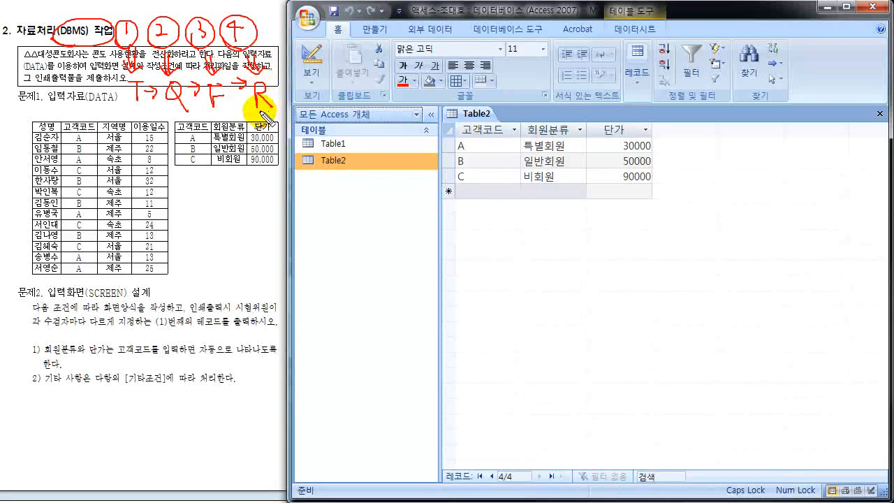
{"action": "left_click_drag", "start_coordinate": [261, 7], "coordinate": [264, 30]}
{"action": "left_click_drag", "start_coordinate": [116, 8], "coordinate": [113, 35]}
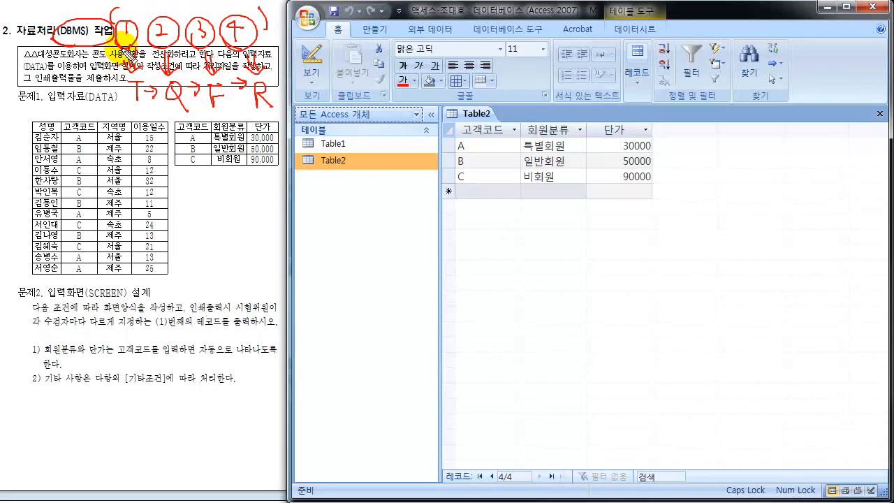
{"action": "key", "text": "Escape"}
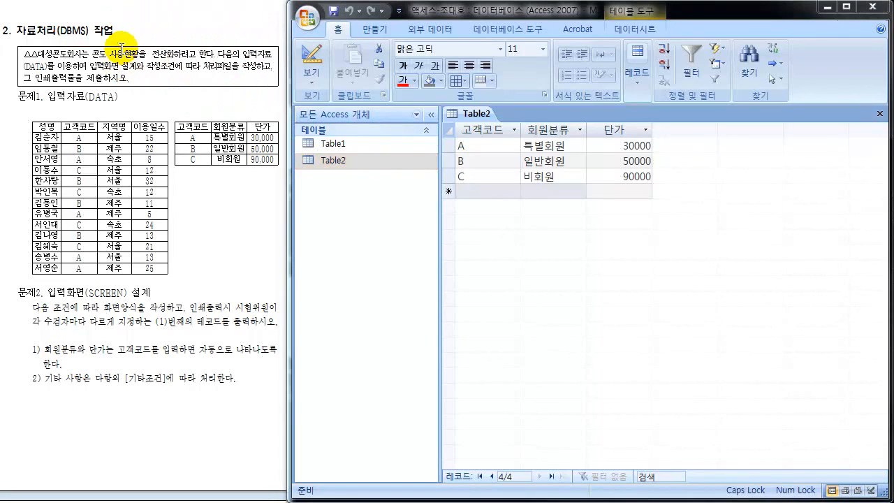
{"action": "left_click", "coordinate": [399, 204]}
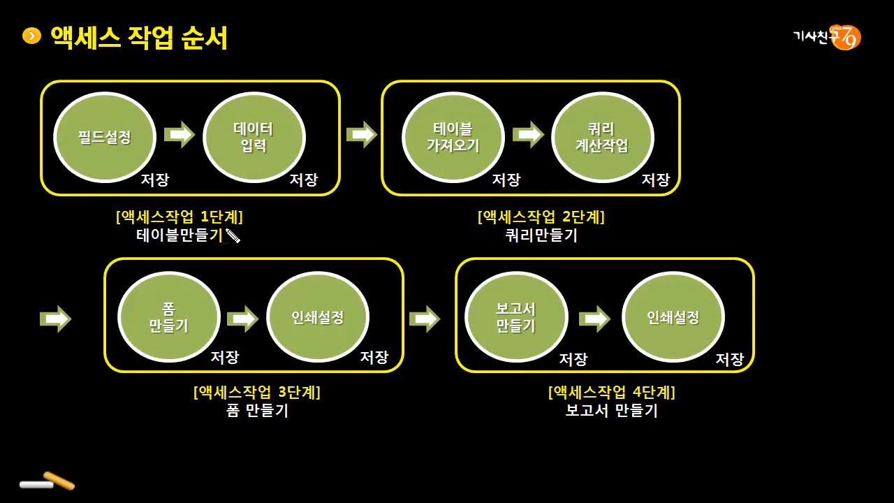
- Pen-mark 1단계 테이블만들기, the 필드설정 and 저장 steps, and 2단계 쿼리만들기 on the slide
{"action": "mouse_move", "coordinate": [236, 204]}
{"action": "left_mouse_down"}
{"action": "mouse_move", "coordinate": [211, 198]}
{"action": "mouse_move", "coordinate": [224, 225]}
{"action": "left_mouse_up"}
{"action": "left_click_drag", "start_coordinate": [143, 248], "coordinate": [228, 249]}
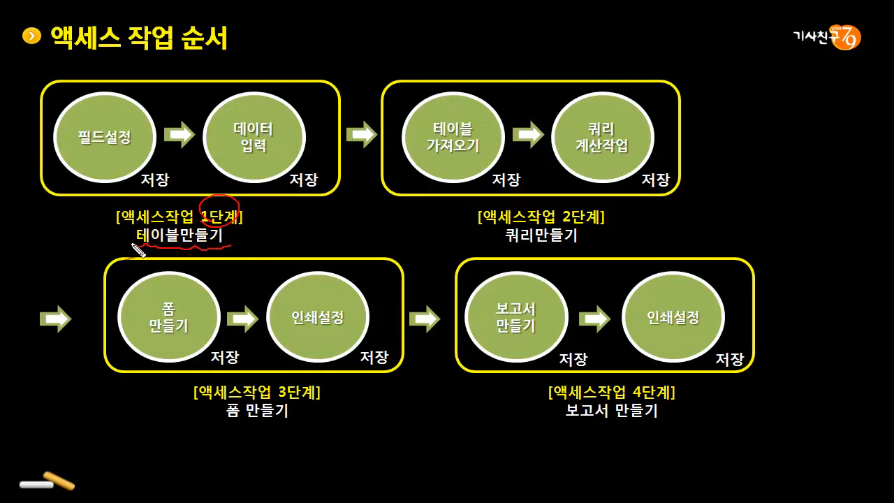
{"action": "mouse_move", "coordinate": [103, 99]}
{"action": "left_mouse_down"}
{"action": "mouse_move", "coordinate": [109, 120]}
{"action": "mouse_move", "coordinate": [121, 90]}
{"action": "left_mouse_up"}
{"action": "mouse_move", "coordinate": [102, 125]}
{"action": "left_mouse_down"}
{"action": "mouse_move", "coordinate": [105, 155]}
{"action": "mouse_move", "coordinate": [90, 126]}
{"action": "mouse_move", "coordinate": [123, 155]}
{"action": "mouse_move", "coordinate": [70, 136]}
{"action": "mouse_move", "coordinate": [123, 140]}
{"action": "mouse_move", "coordinate": [105, 164]}
{"action": "mouse_move", "coordinate": [131, 138]}
{"action": "mouse_move", "coordinate": [98, 165]}
{"action": "mouse_move", "coordinate": [132, 136]}
{"action": "mouse_move", "coordinate": [200, 120]}
{"action": "mouse_move", "coordinate": [201, 133]}
{"action": "mouse_move", "coordinate": [233, 144]}
{"action": "mouse_move", "coordinate": [256, 116]}
{"action": "mouse_move", "coordinate": [231, 160]}
{"action": "mouse_move", "coordinate": [283, 143]}
{"action": "mouse_move", "coordinate": [246, 165]}
{"action": "left_mouse_up"}
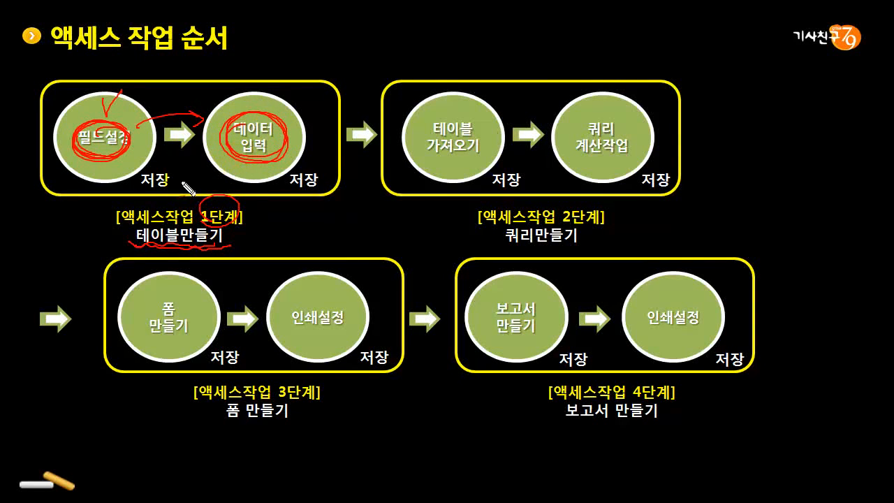
{"action": "left_click_drag", "start_coordinate": [325, 173], "coordinate": [325, 166]}
{"action": "left_click_drag", "start_coordinate": [590, 207], "coordinate": [563, 218]}
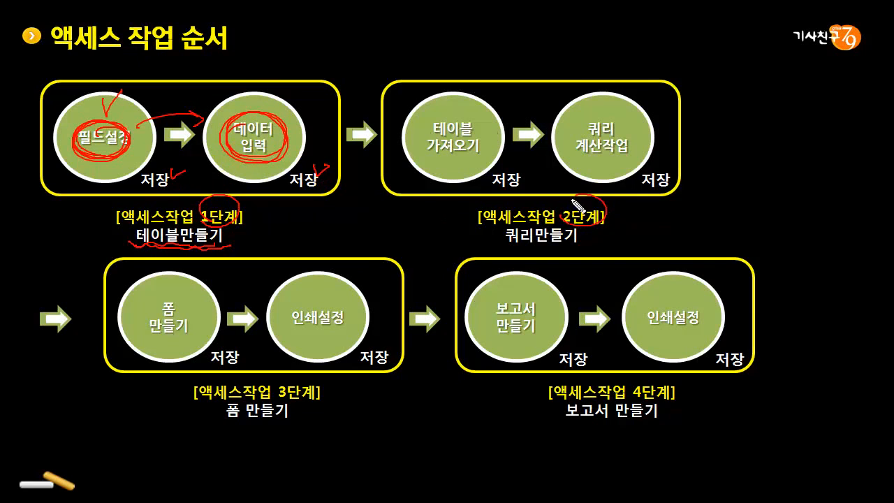
{"action": "left_click_drag", "start_coordinate": [510, 246], "coordinate": [578, 246]}
- Link the steps with arcs and an arrow to 쿼리 계산작업, erase all ink, and advance to the closing slide
{"action": "mouse_move", "coordinate": [130, 110]}
{"action": "left_mouse_down"}
{"action": "mouse_move", "coordinate": [253, 120]}
{"action": "mouse_move", "coordinate": [320, 70]}
{"action": "mouse_move", "coordinate": [377, 98]}
{"action": "left_mouse_up"}
{"action": "left_click_drag", "start_coordinate": [475, 121], "coordinate": [495, 162]}
{"action": "mouse_move", "coordinate": [483, 110]}
{"action": "left_mouse_down"}
{"action": "mouse_move", "coordinate": [567, 120]}
{"action": "mouse_move", "coordinate": [632, 161]}
{"action": "mouse_move", "coordinate": [563, 137]}
{"action": "mouse_move", "coordinate": [583, 167]}
{"action": "left_mouse_up"}
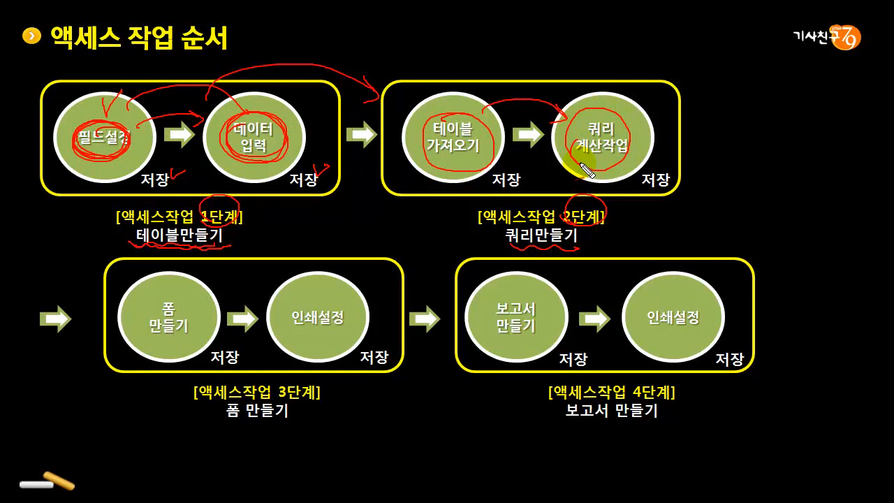
{"action": "key", "text": "e"}
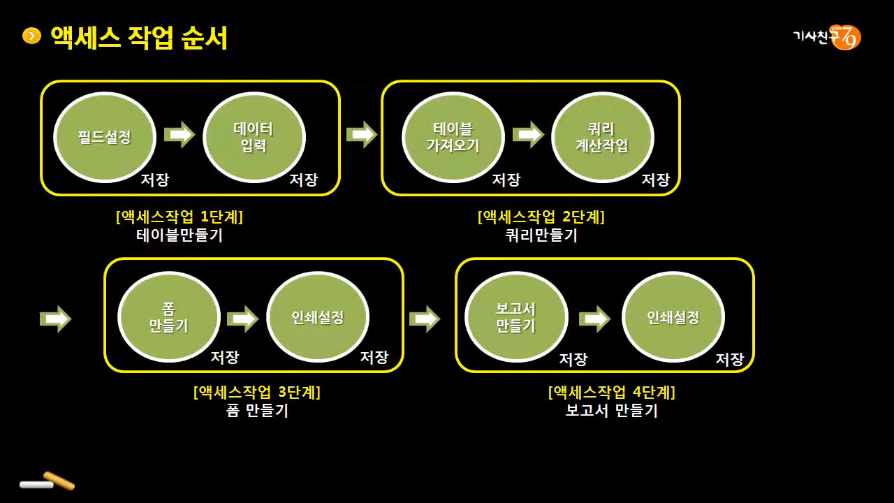
{"action": "key", "text": "Right"}
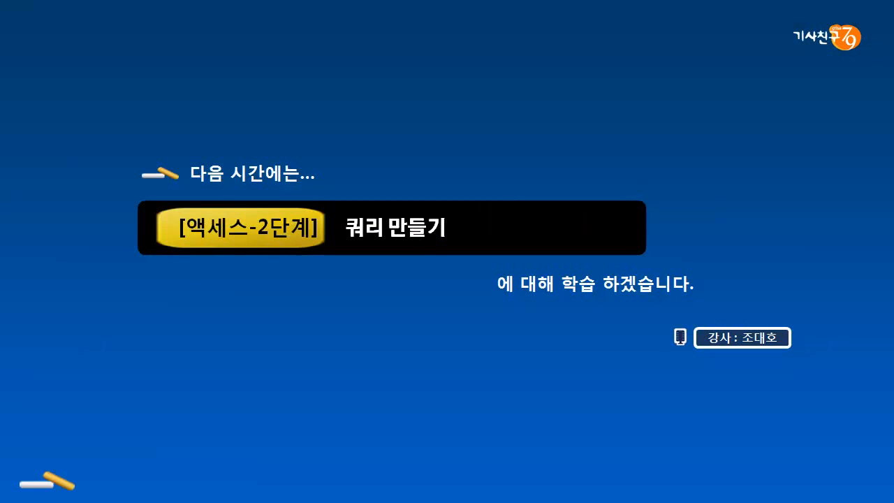